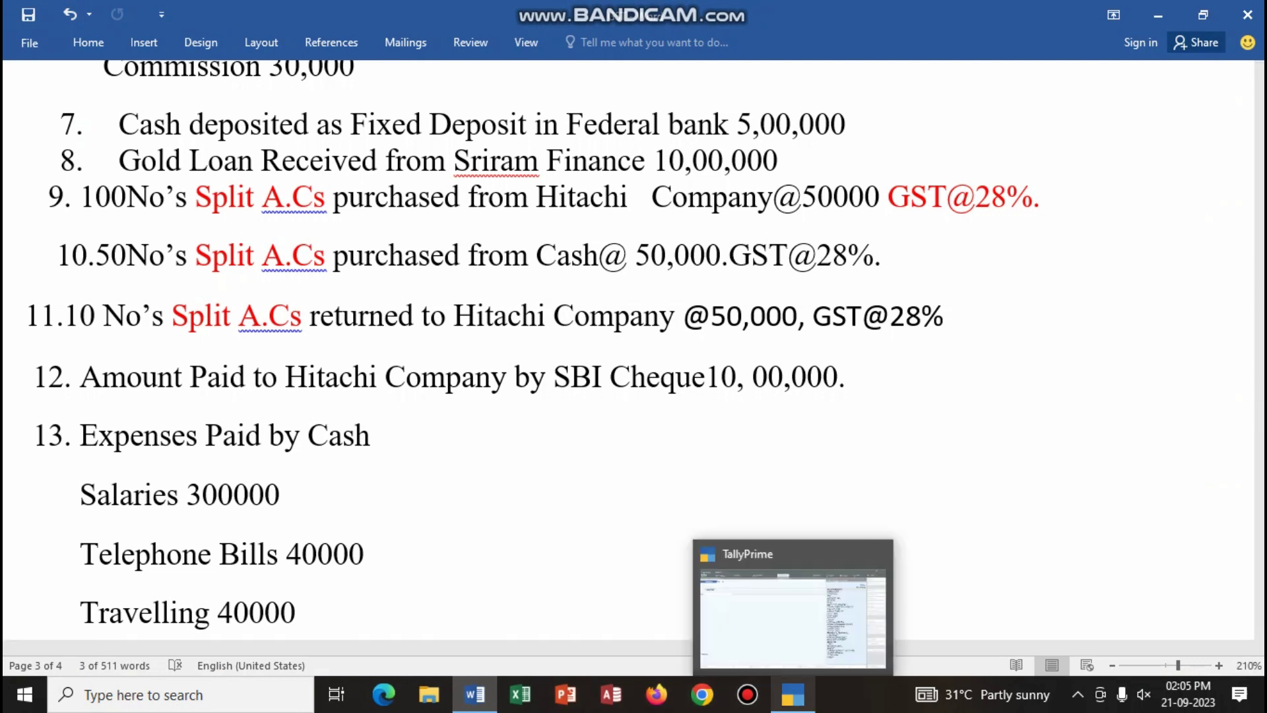
Switch to TallyPrime and start a purchase voucher with HITACHI COMPANY as the party account, leaving the supplier invoice number and date blank.
left_click(793, 695)
key("F9")
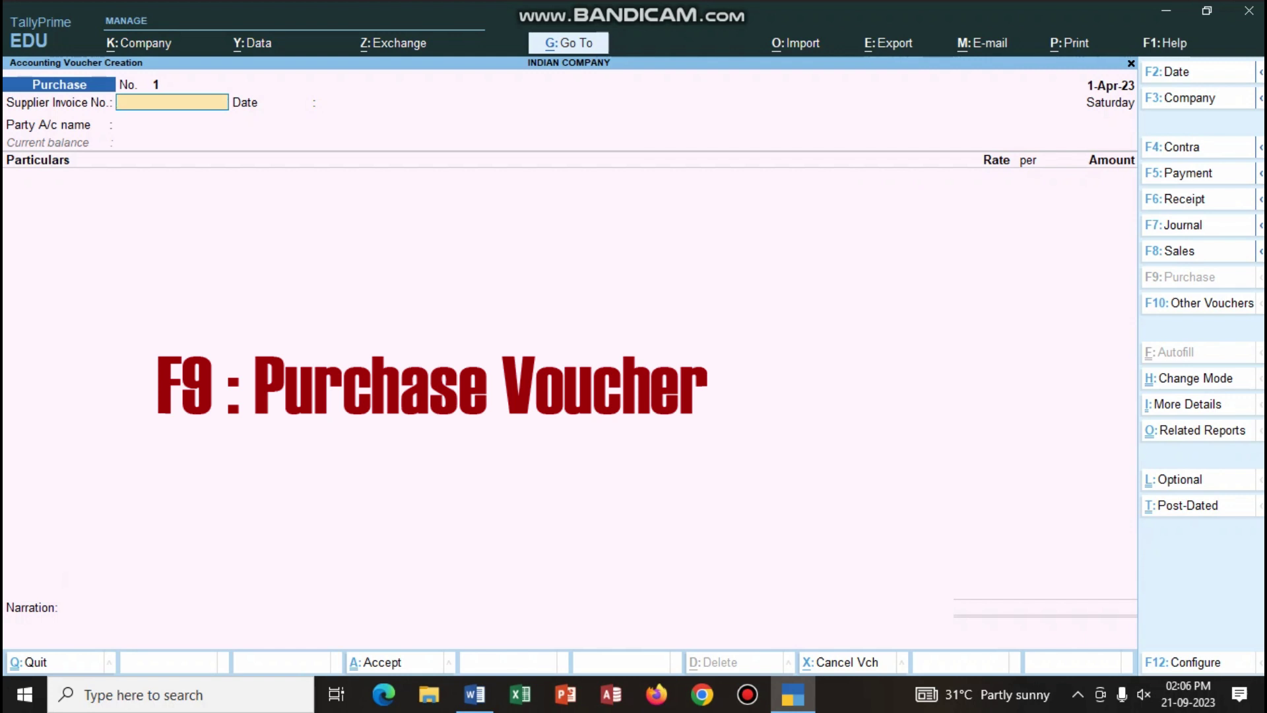
key("Return")
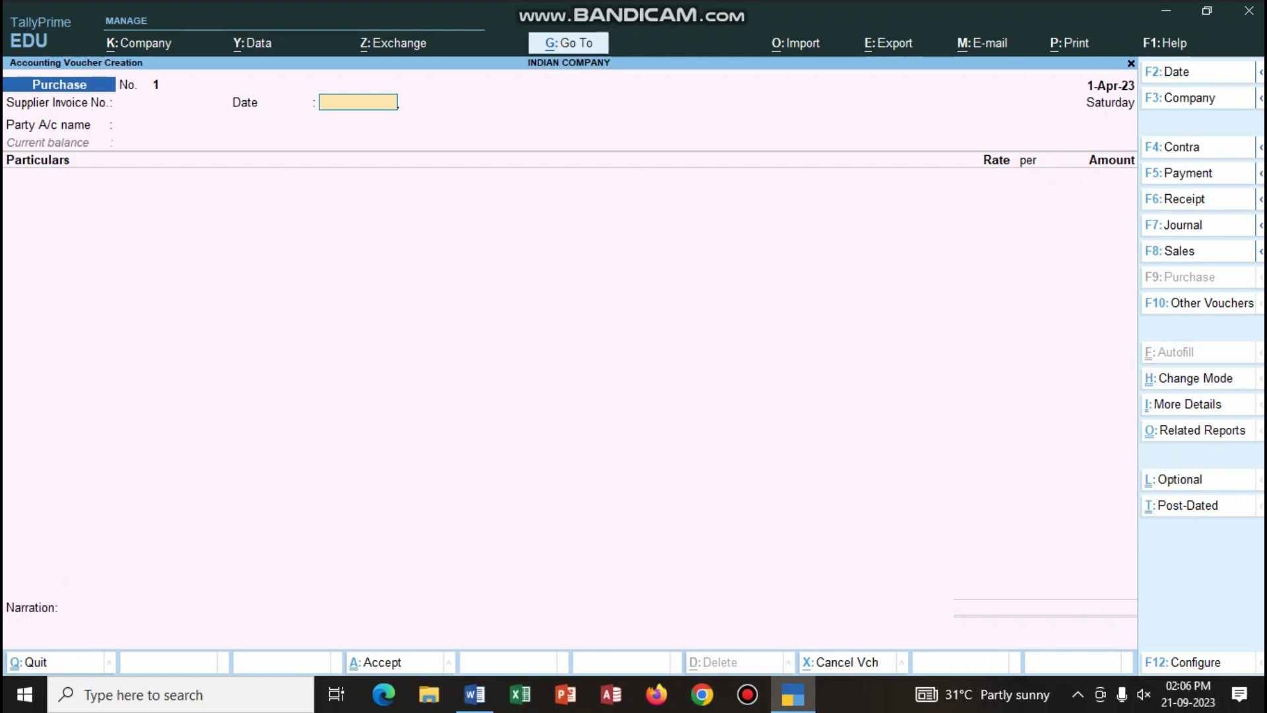
key("Return")
key("Down")
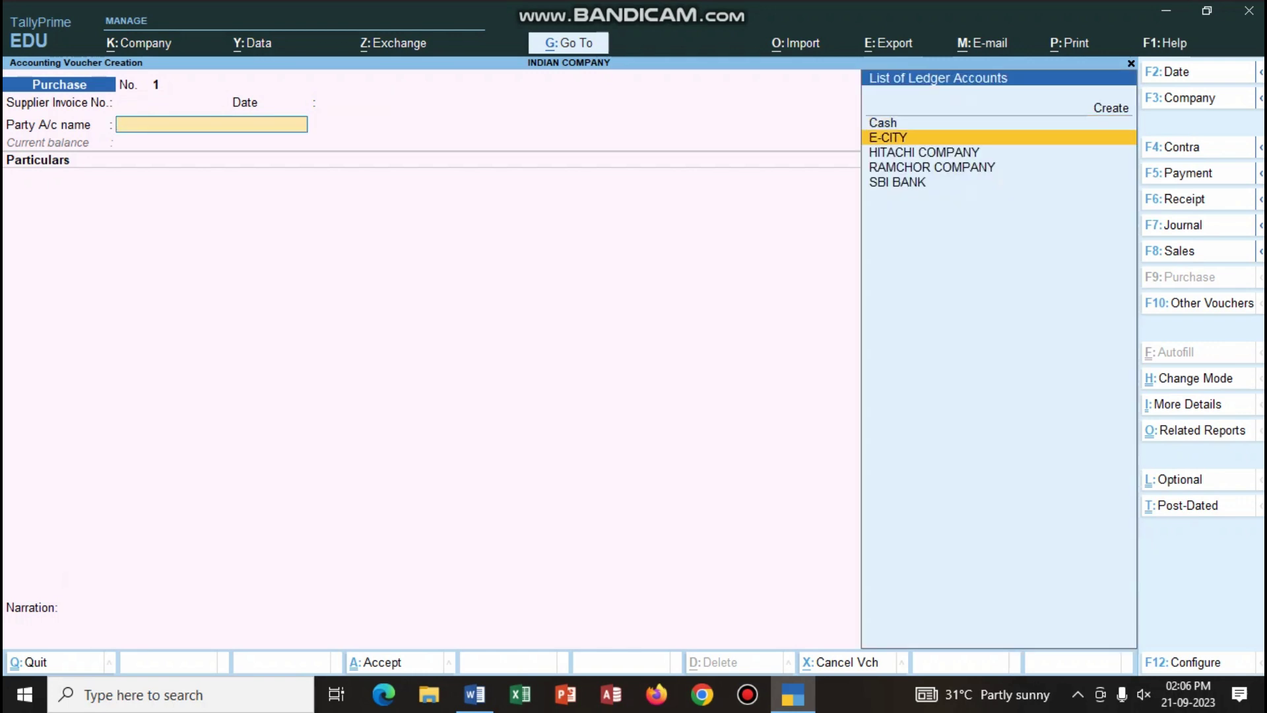
key("Down")
key("Return")
Leave the receipt details blank and accept the Hitachi party details with Andhra Pradesh, India, and Regular GST registration.
key("Return")
key("Return")
key("Return")
key("Return")
key("Return")
key("Return")
key("Return")
key("Return")
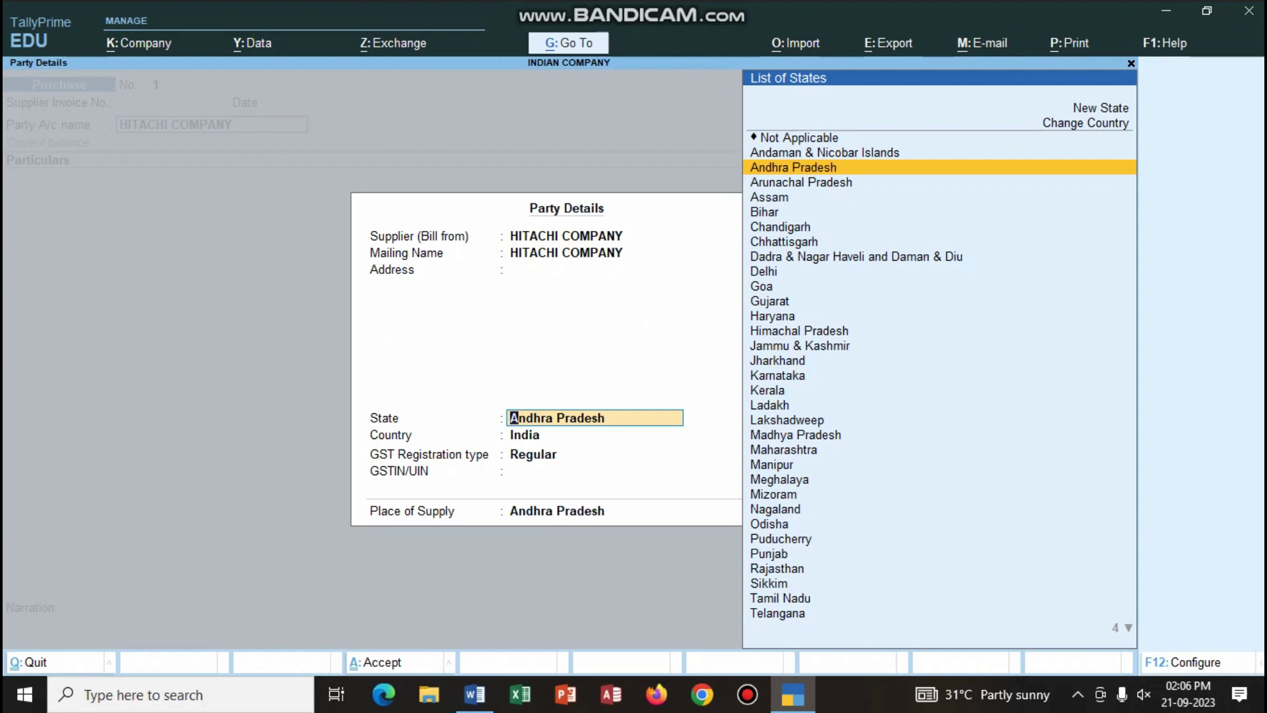
key("Return")
key("Return")
key("Return")
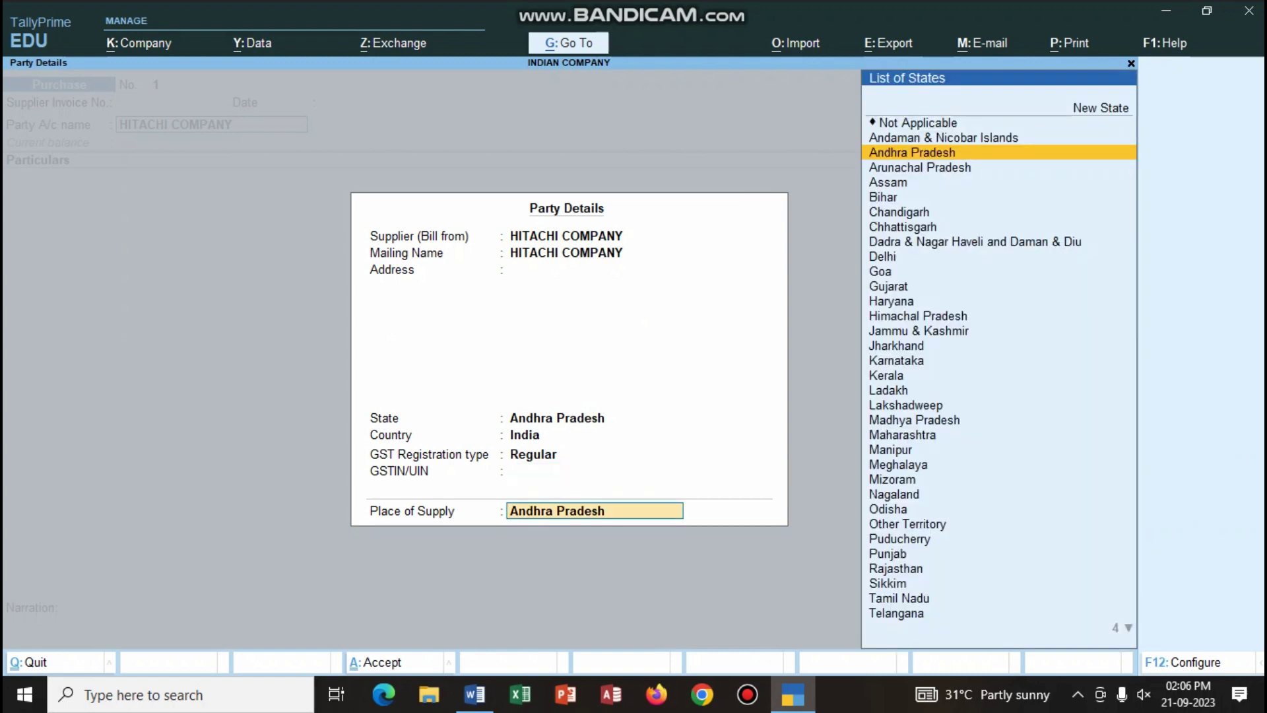
key("Return")
Add the PURCHASES ledger with an amount calculated as 100*50000, giving 50,00,000.
type("PU")
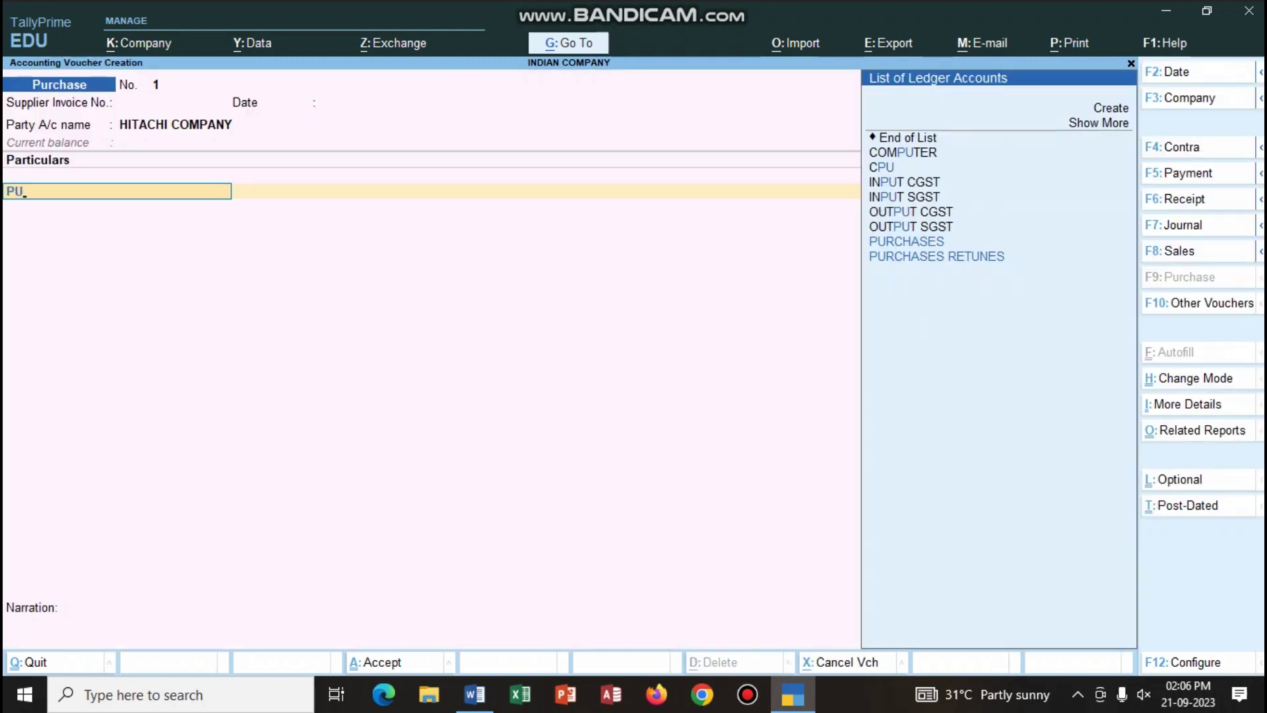
key("Return")
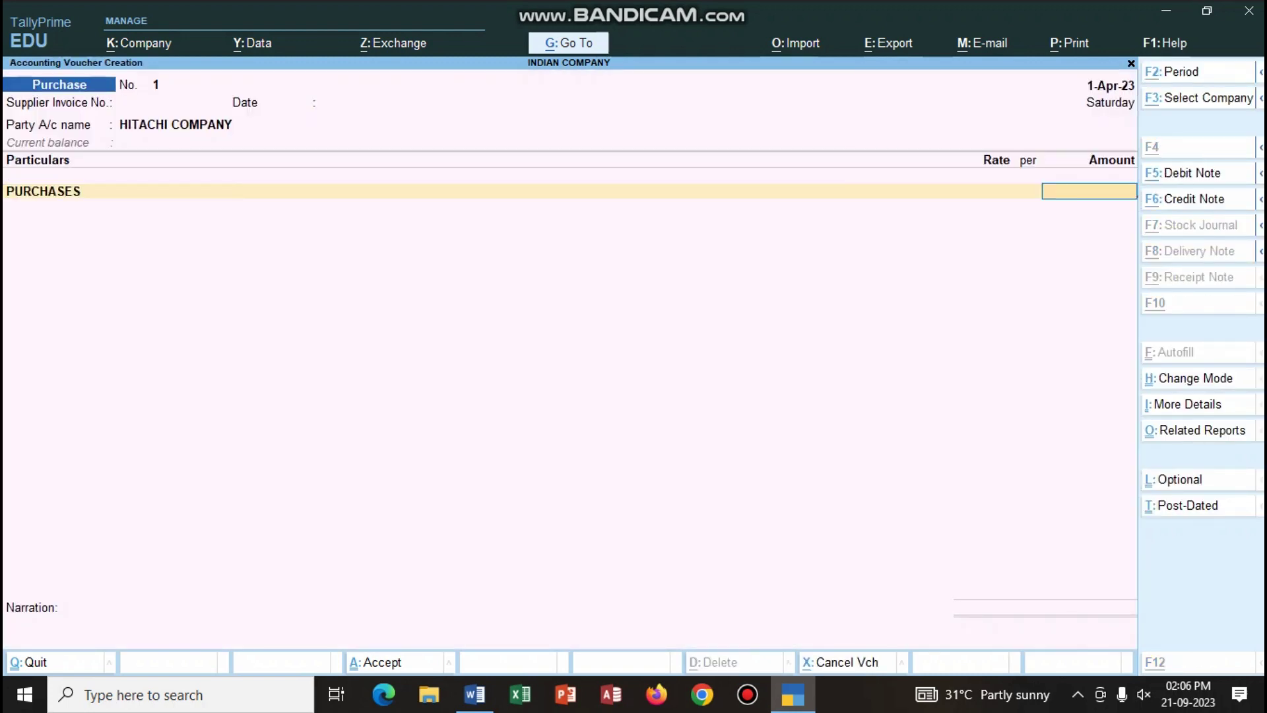
key("ctrl+n")
type("100")
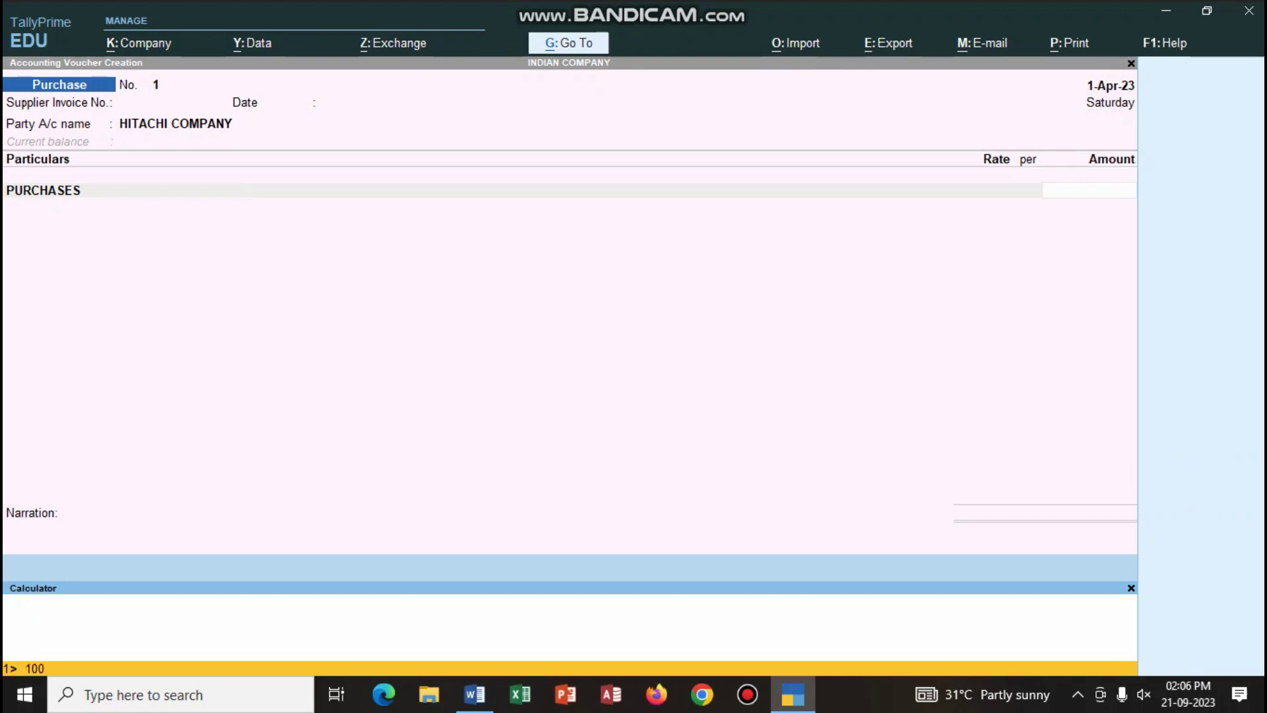
type("*50000")
key("Return")
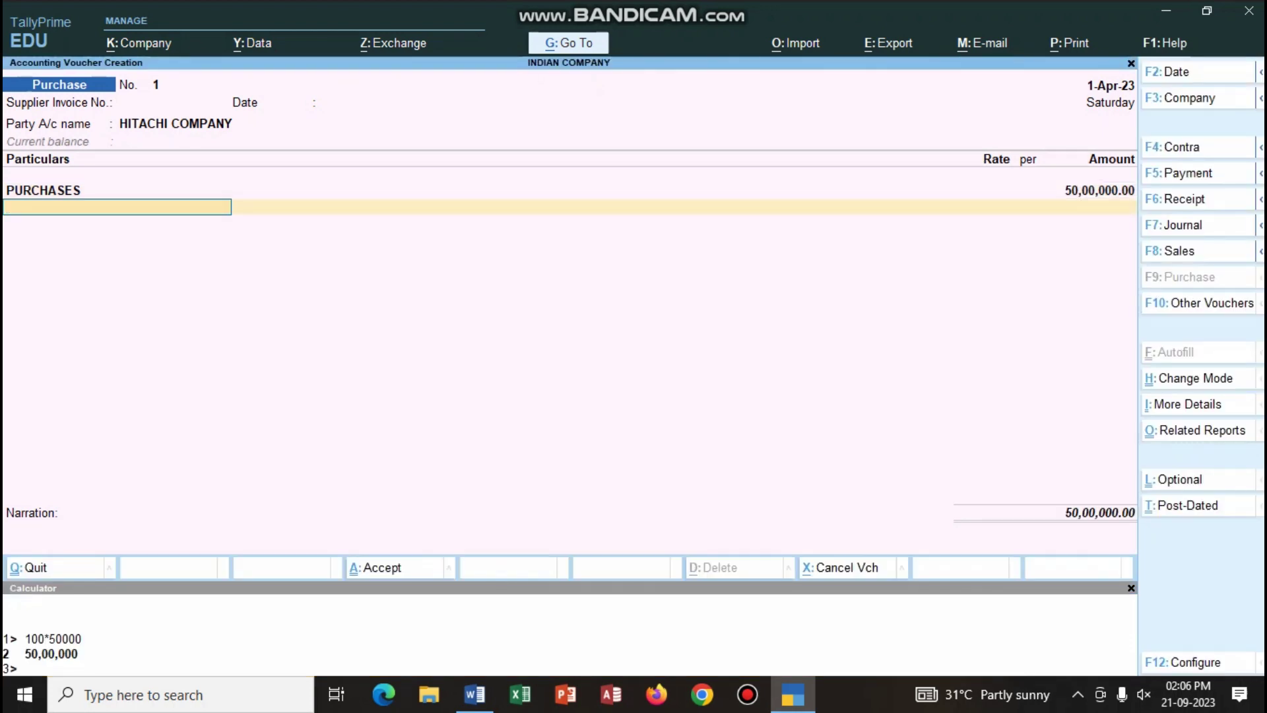
Check the GST rate in the Word transaction list, then add the INPUT CGST and INPUT SGST ledgers at 14% each.
key("alt+Tab")
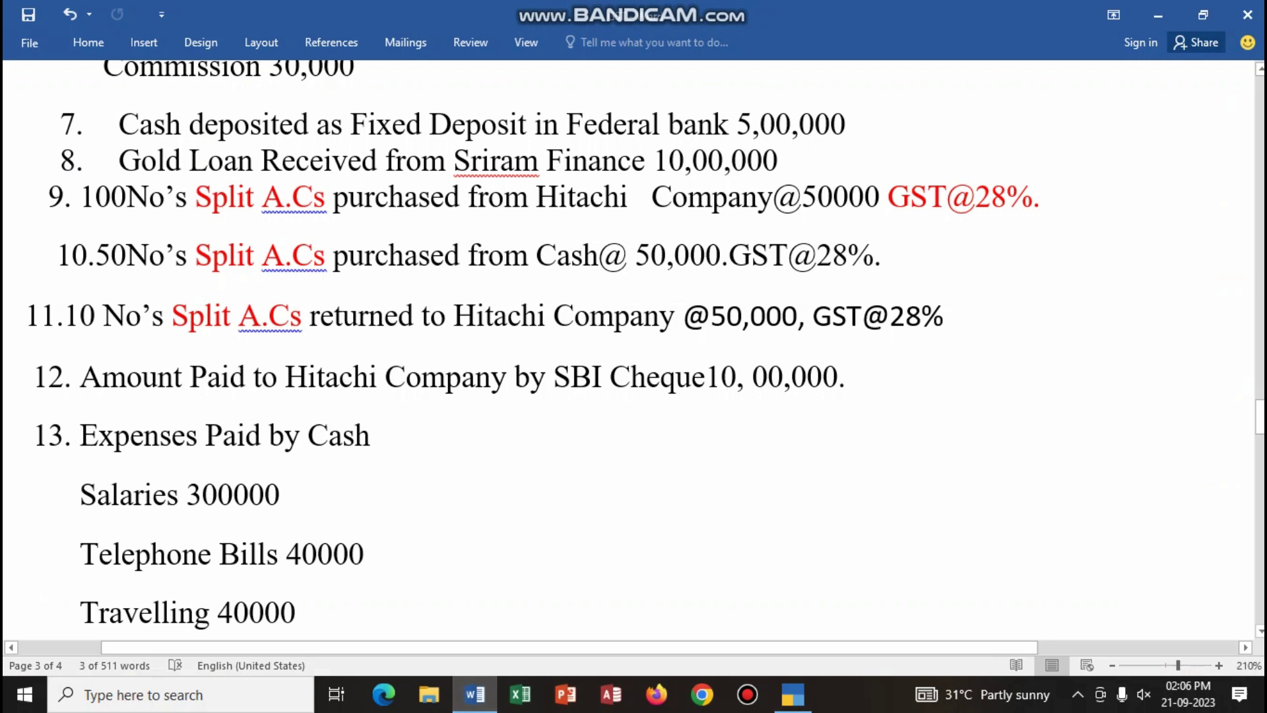
key("alt+Tab")
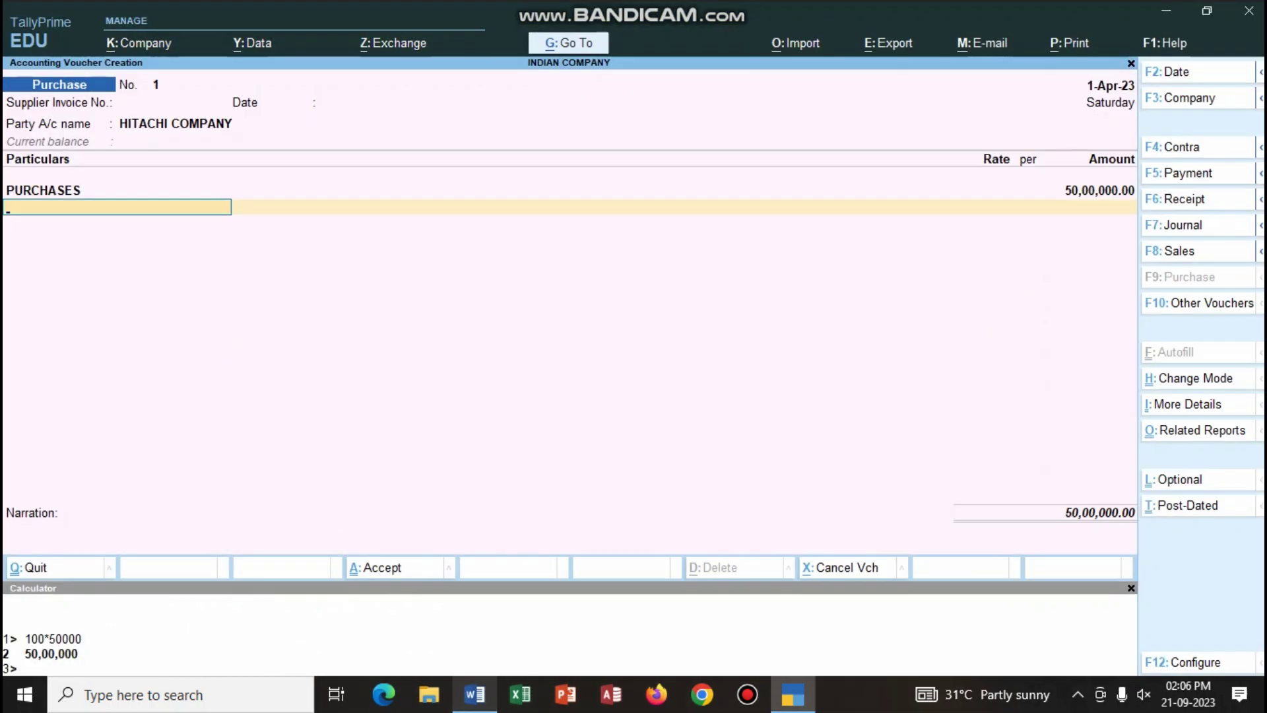
type("IN")
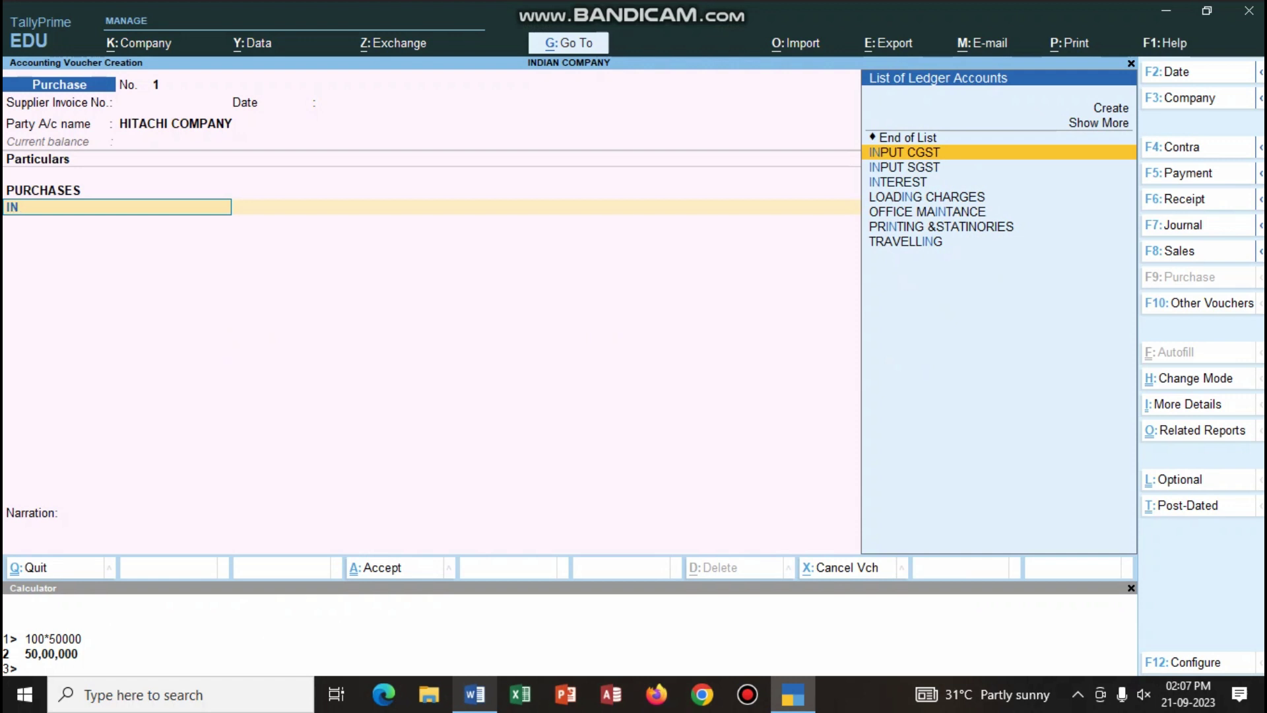
key("Return")
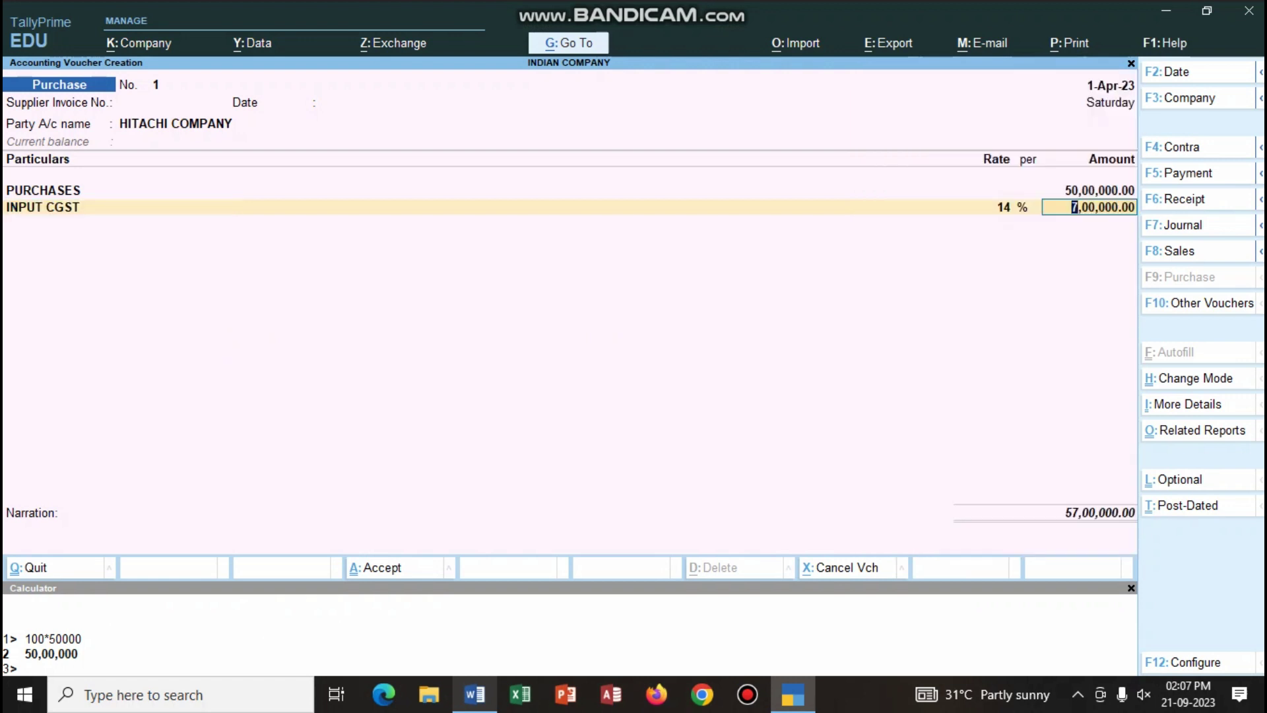
key("Return")
type("IN")
key("Down")
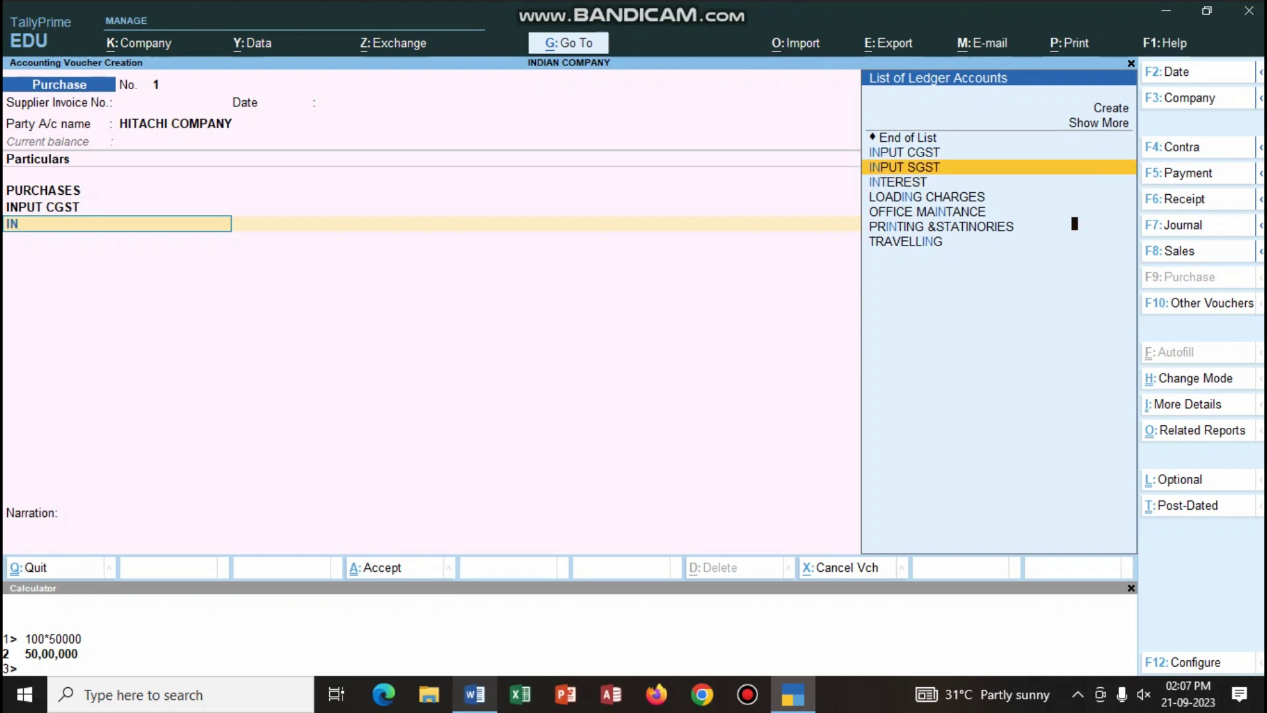
key("Return")
key("Return")
key("Return")
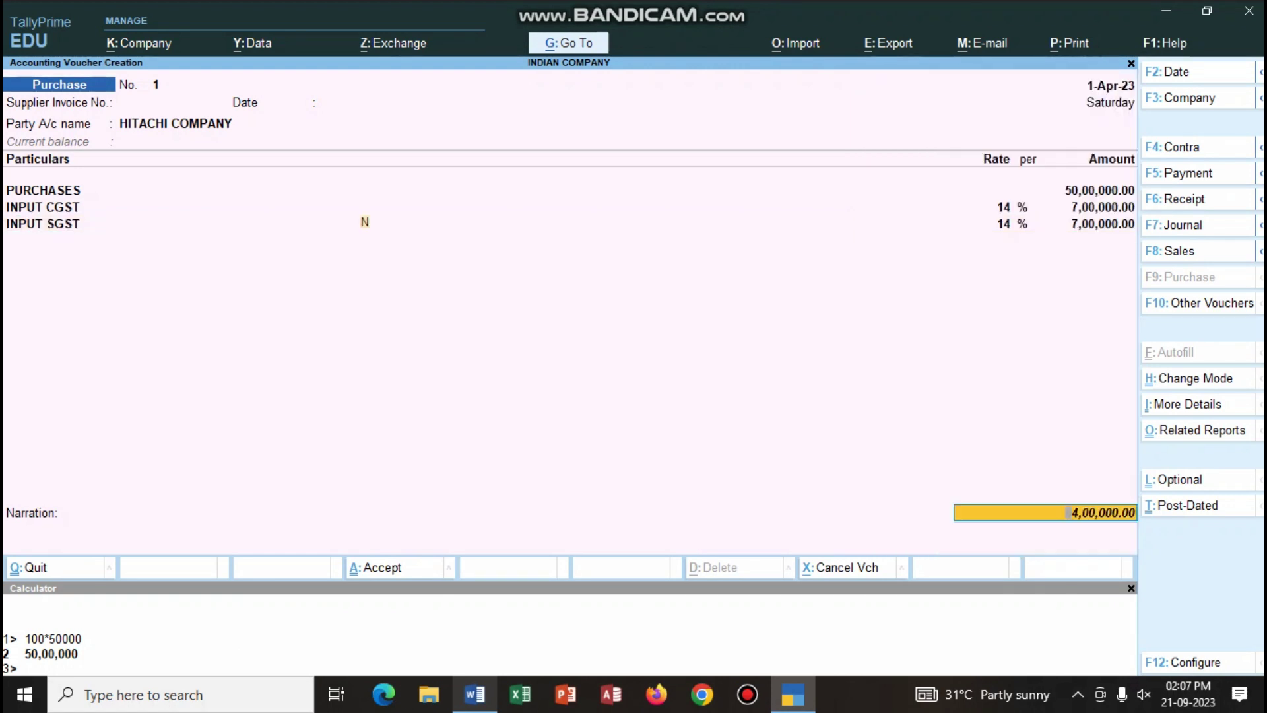
Record the bill-wise details for HITACHI COMPANY as New Ref 1 for the full credit amount.
key("Return")
key("Return")
key("Return")
key("Return")
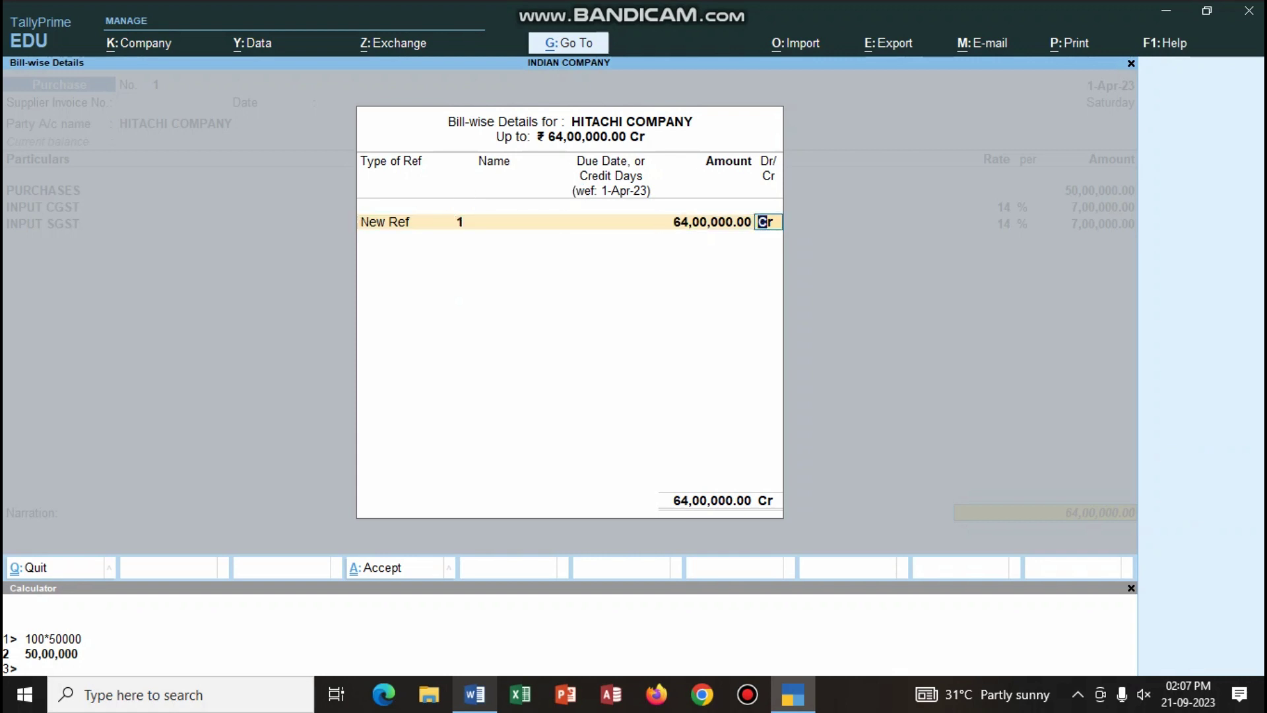
key("Return")
Enter the narration "BEING SPLIT ACS PURCHASE AND GST PAID" and save the purchase voucher.
type("BEIN")
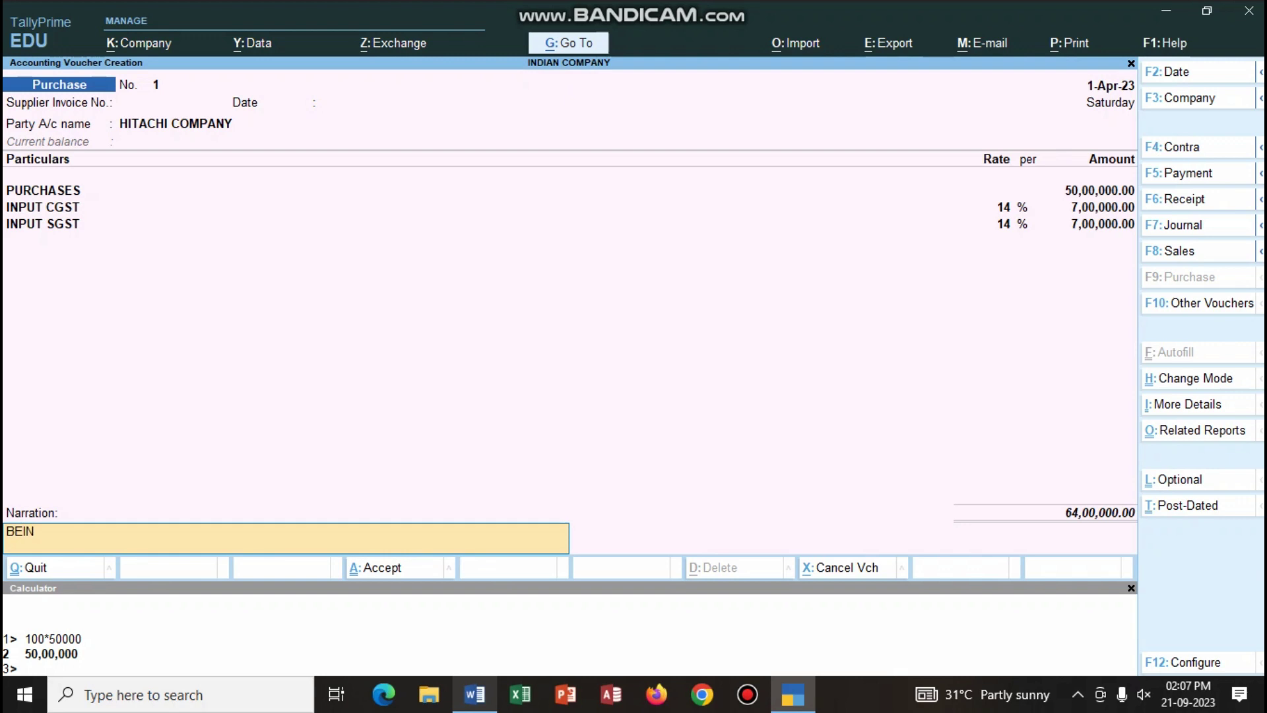
type("G SPLIT ACS PURCHASE")
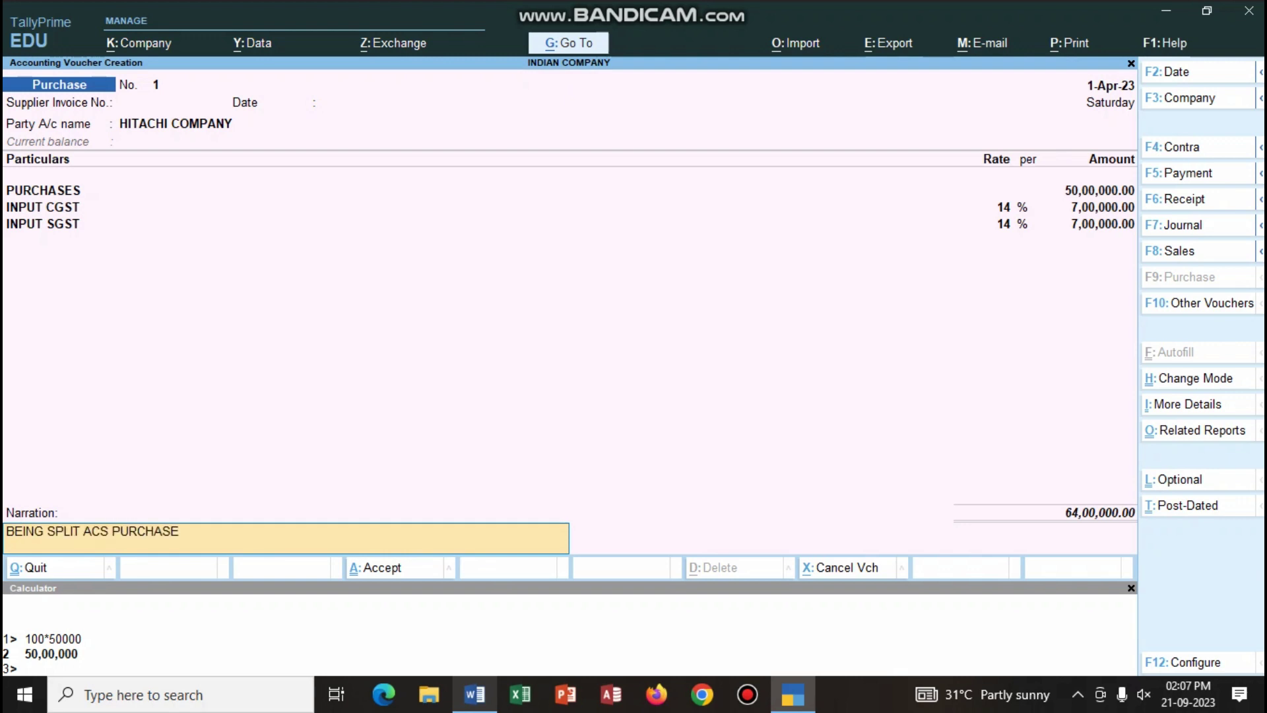
type(" AND GST PAID")
key("Return")
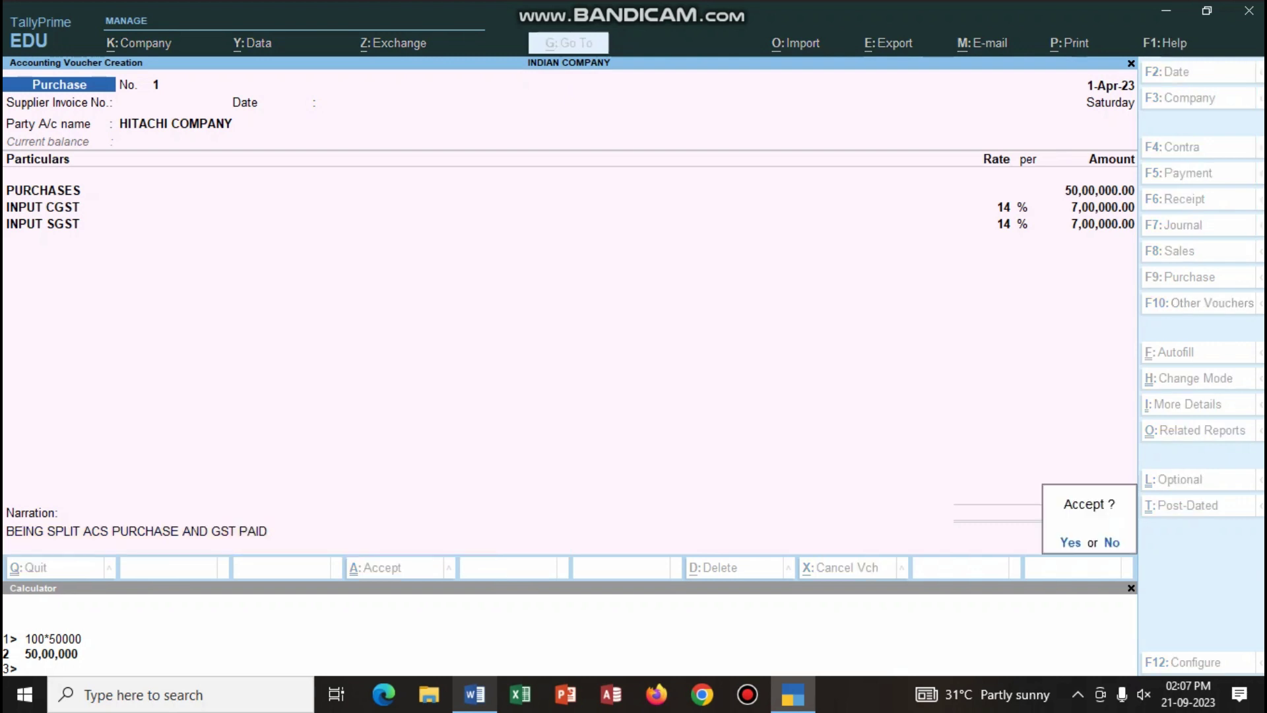
key("Return")
Review the next transactions in the Word list, then return to TallyPrime and set Cash as the second purchase voucher's party account.
key("alt+Tab")
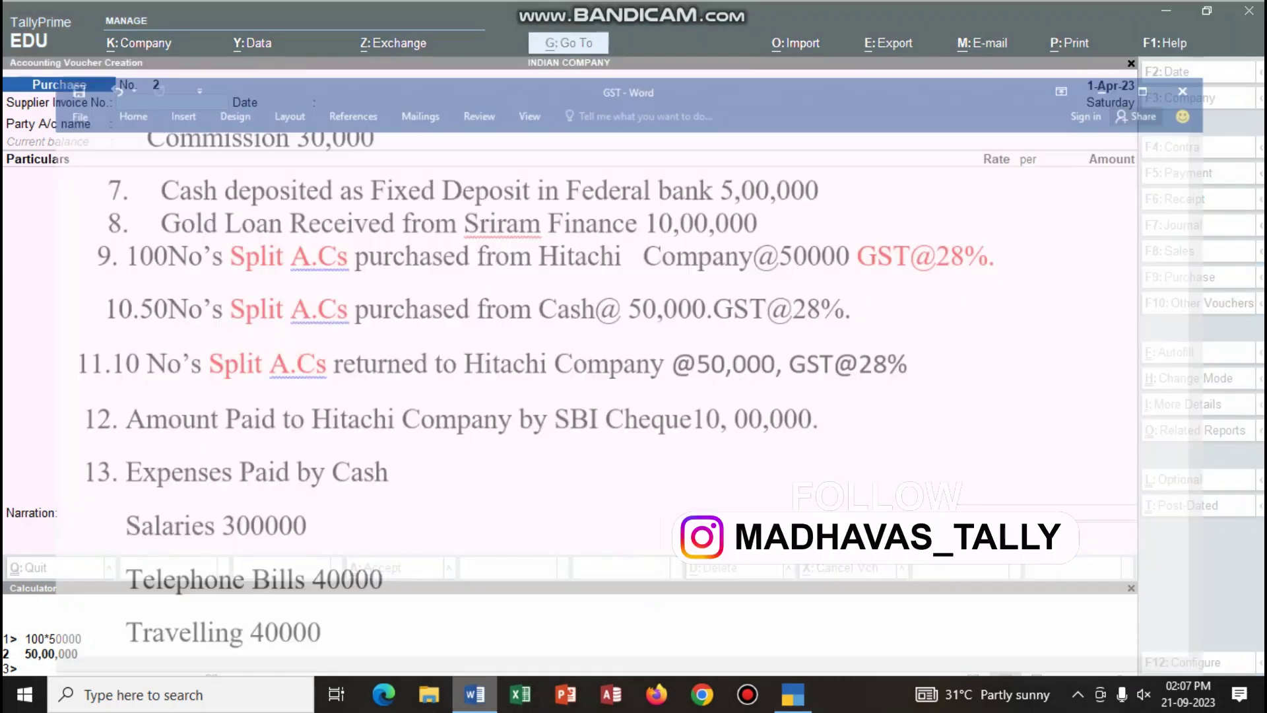
scroll(536, 560, "down", 1)
scroll(536, 560, "down", 1)
left_click_drag(111, 607, 317, 607)
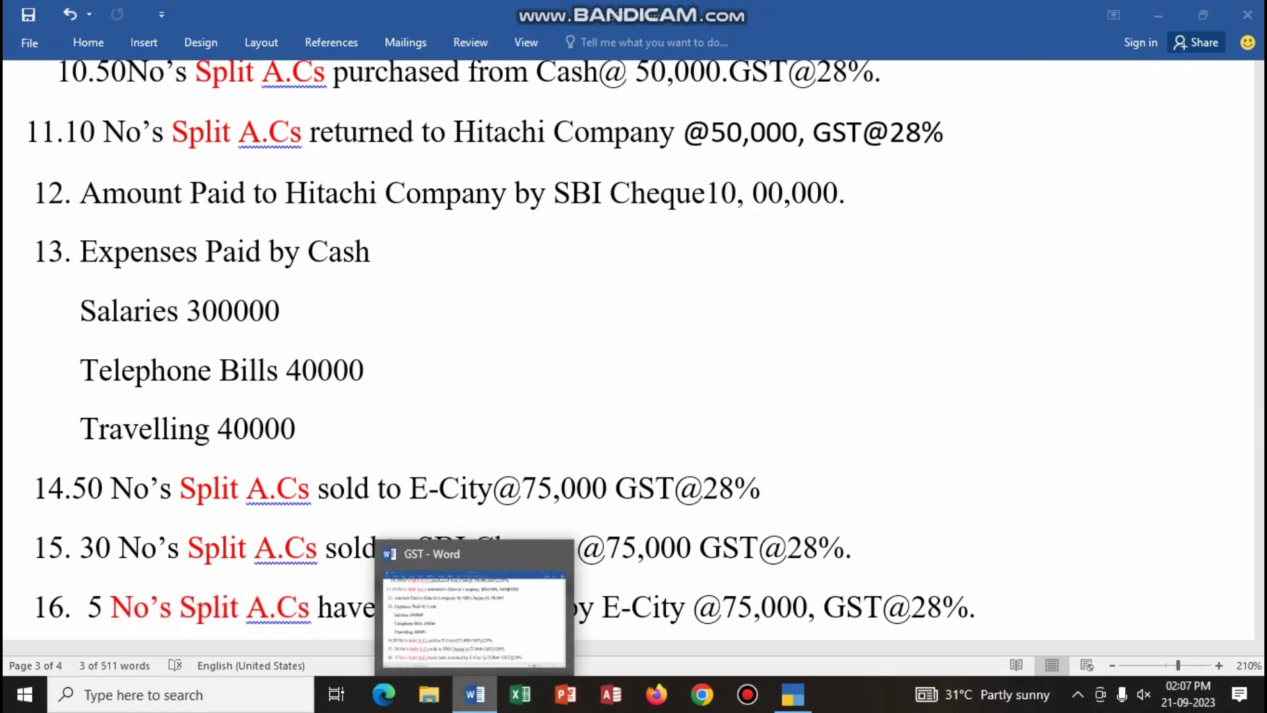
left_click(475, 695)
left_click(358, 101)
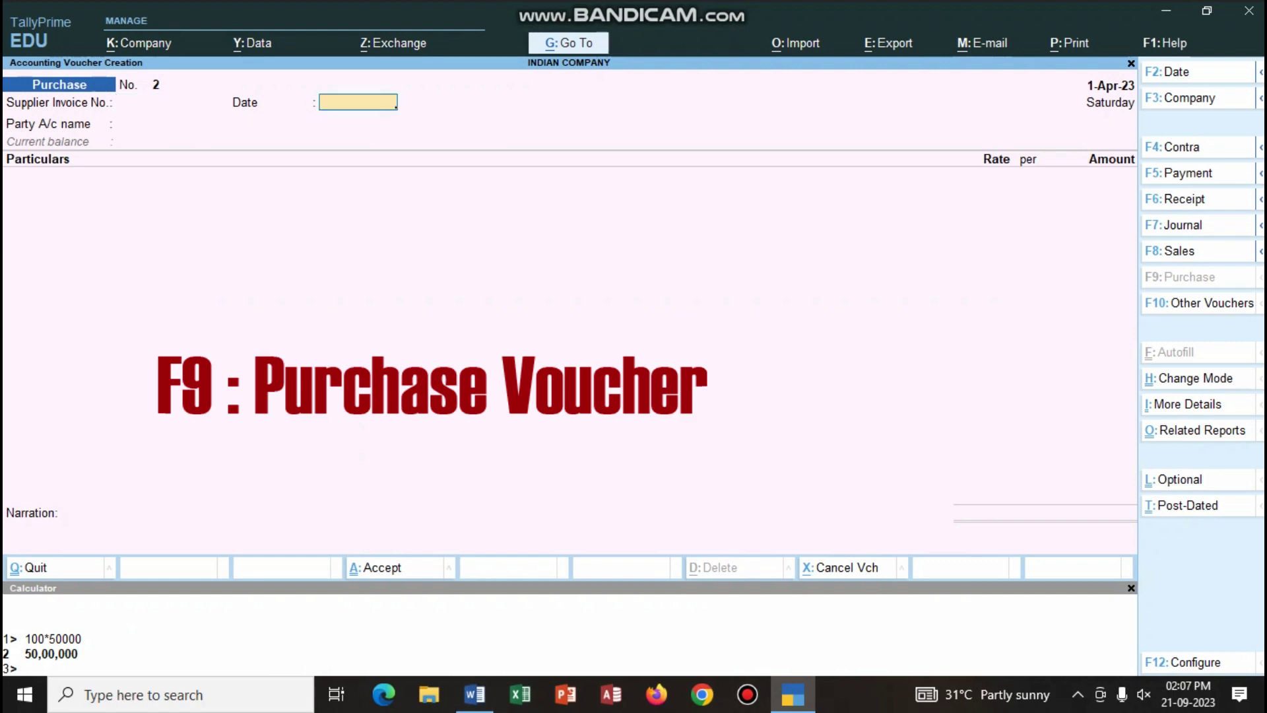
left_click(211, 123)
key("Return")
Leave the receipt details blank and set the GST registration type to Regular in the Cash party details.
key("Return")
key("Return")
key("Return")
key("Return")
key("Return")
key("Return")
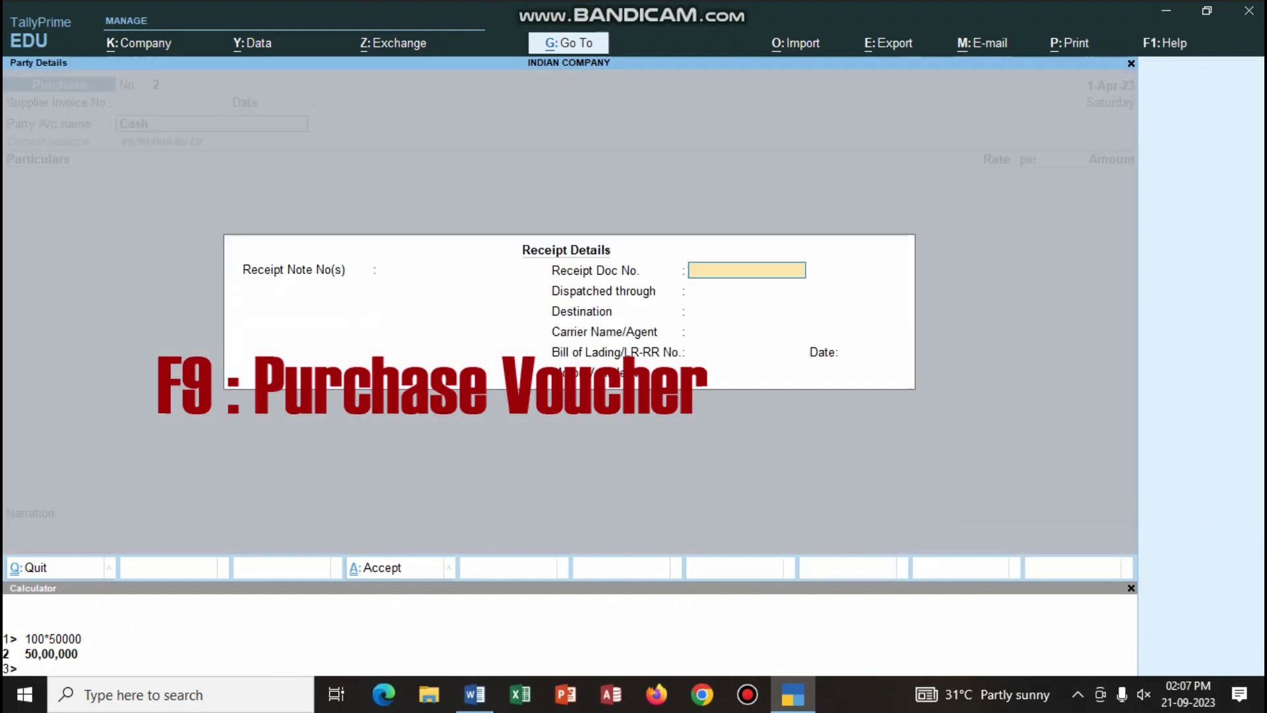
key("Return")
key("Return")
key("Return")
key("Return")
key("Return")
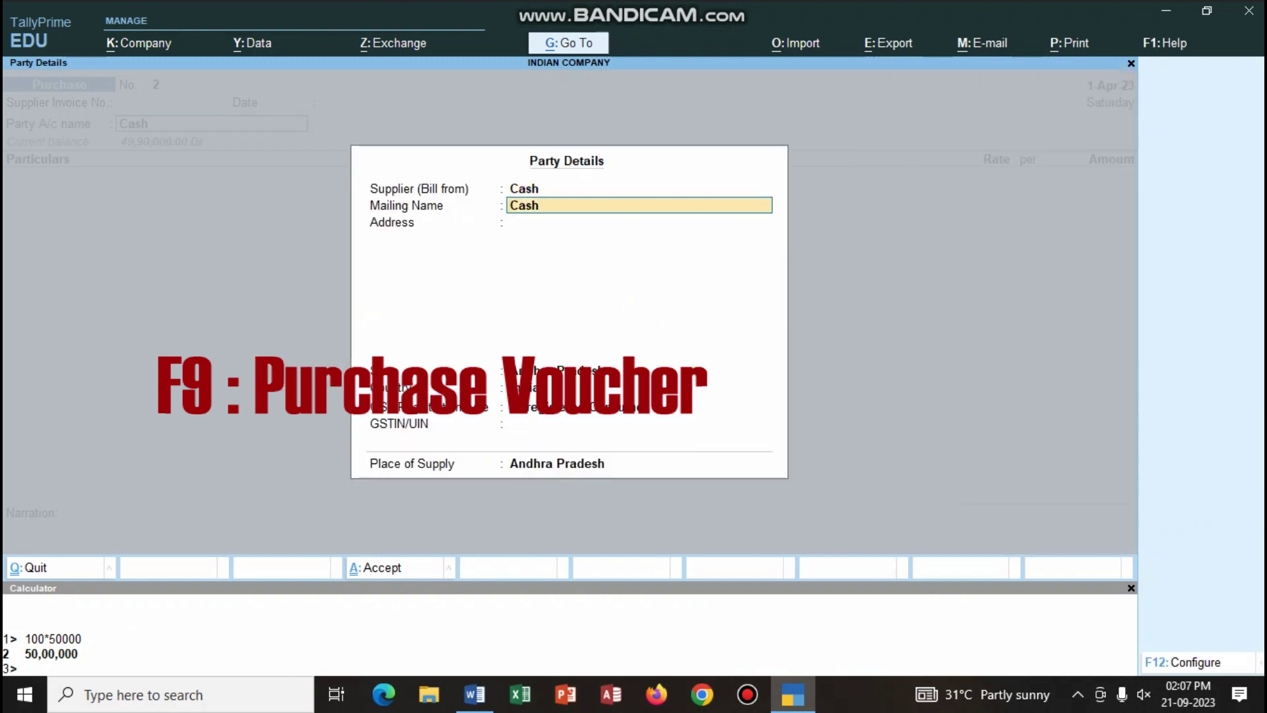
key("Up")
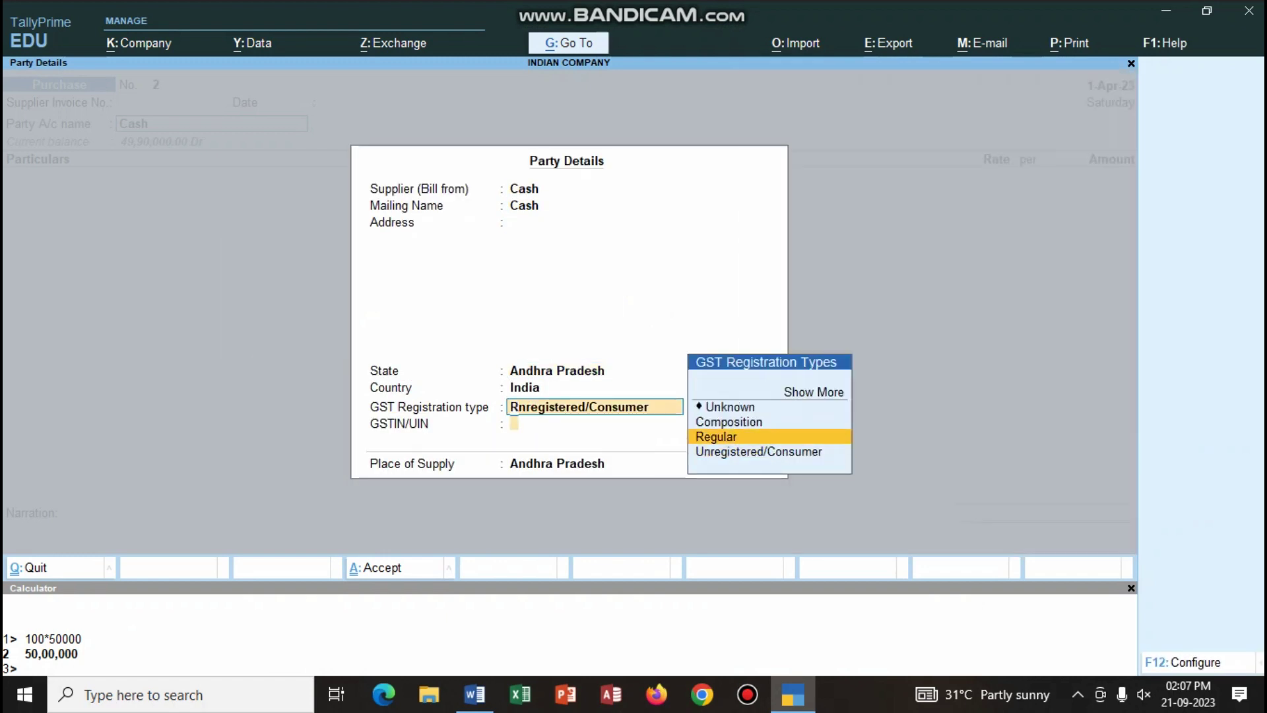
key("Return")
key("Return")
key("Return")
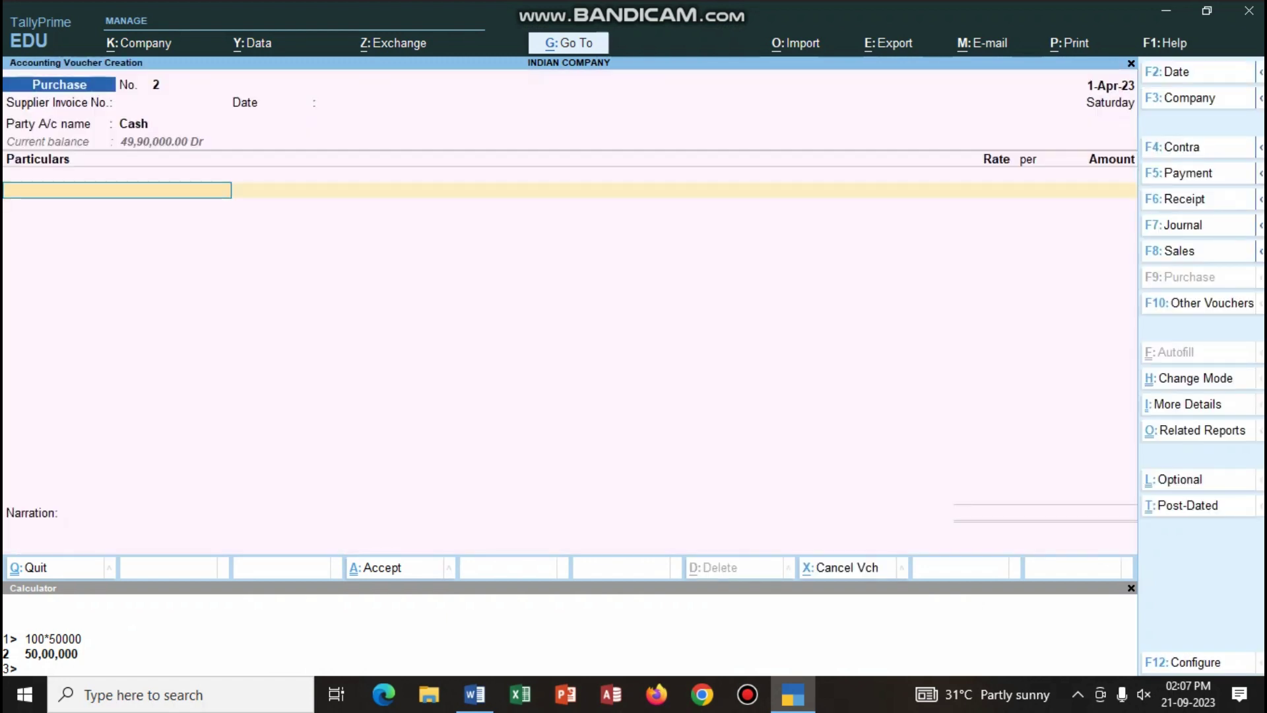
Add the PURCHASES ledger to the cash voucher with an amount calculated as 50*50000, giving 25,00,000.
type("PU")
key("Return")
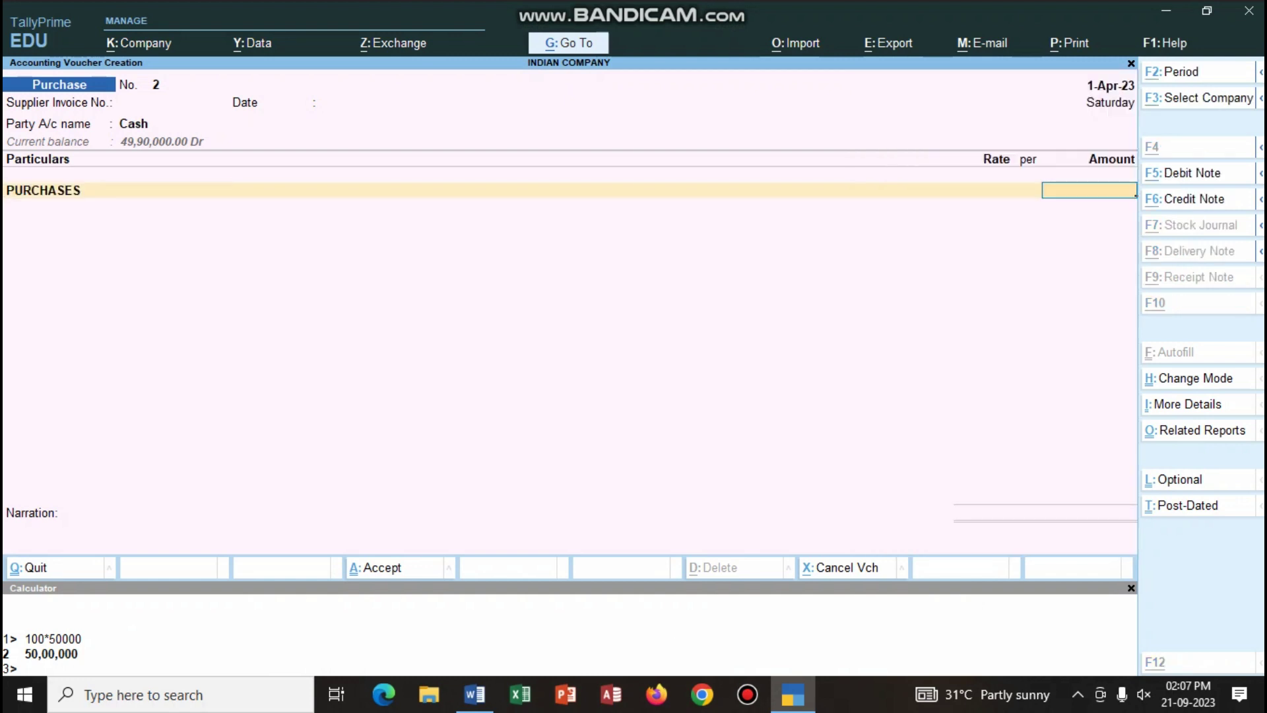
key("ctrl+n")
type("50*")
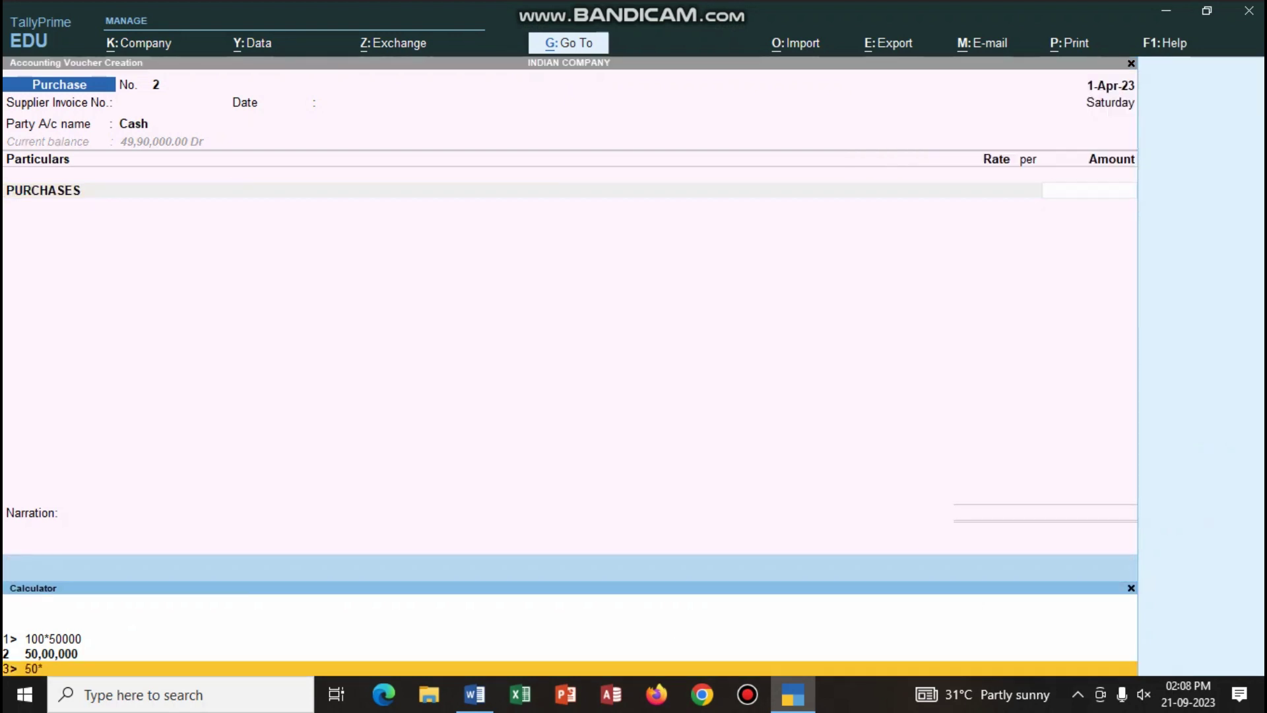
type("50000")
key("Return")
key("ctrl+m")
key("Return")
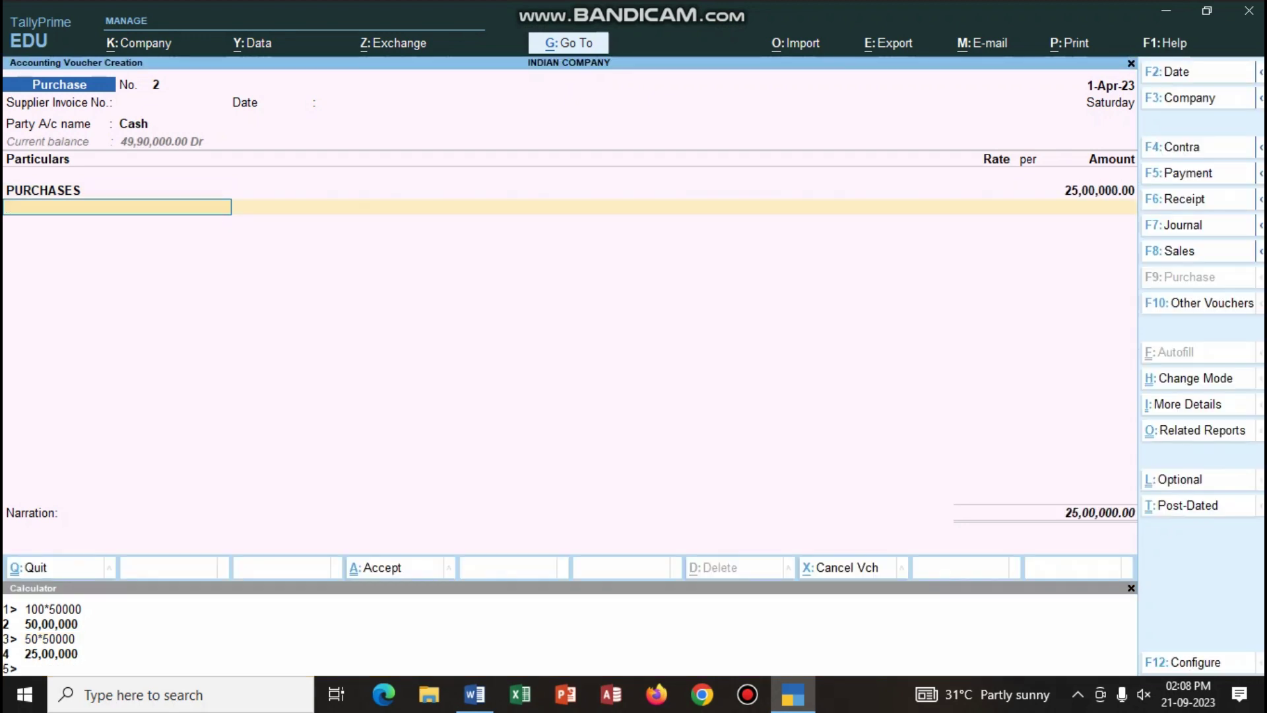
Add the INPUT CGST and INPUT SGST ledgers at 14% each to the cash purchase.
type("in")
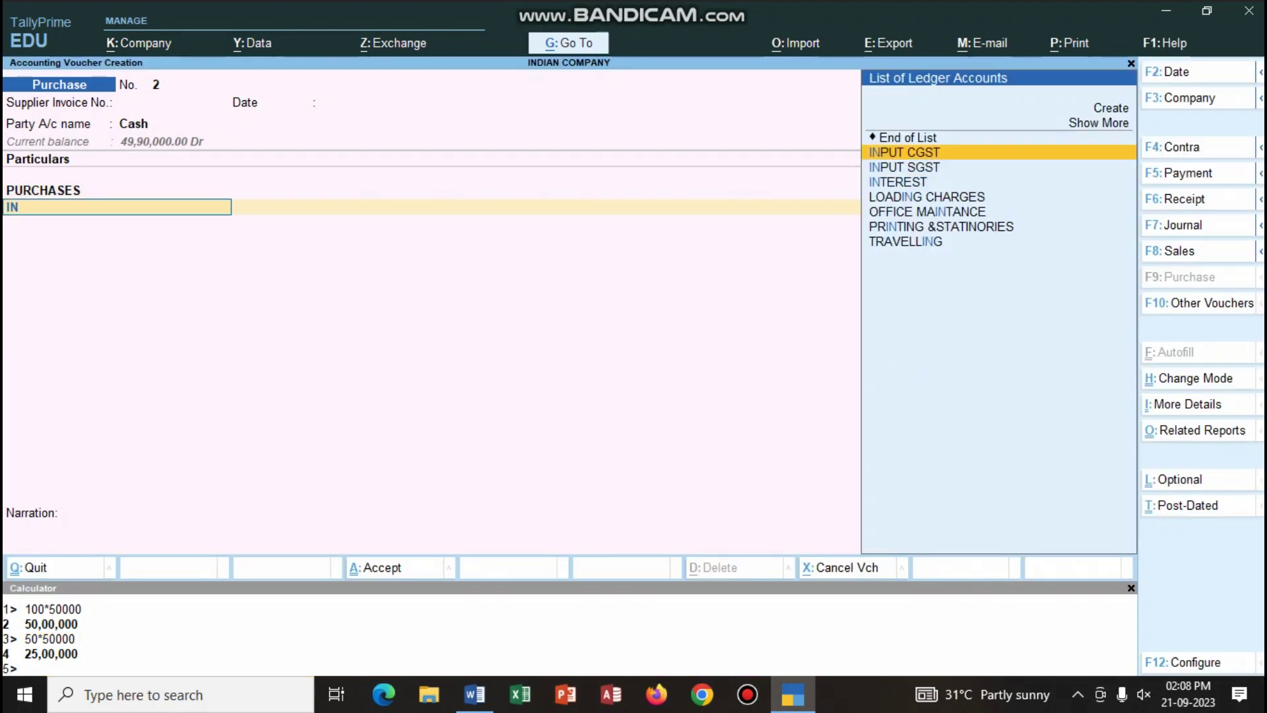
key("Return")
key("Return")
type("IN")
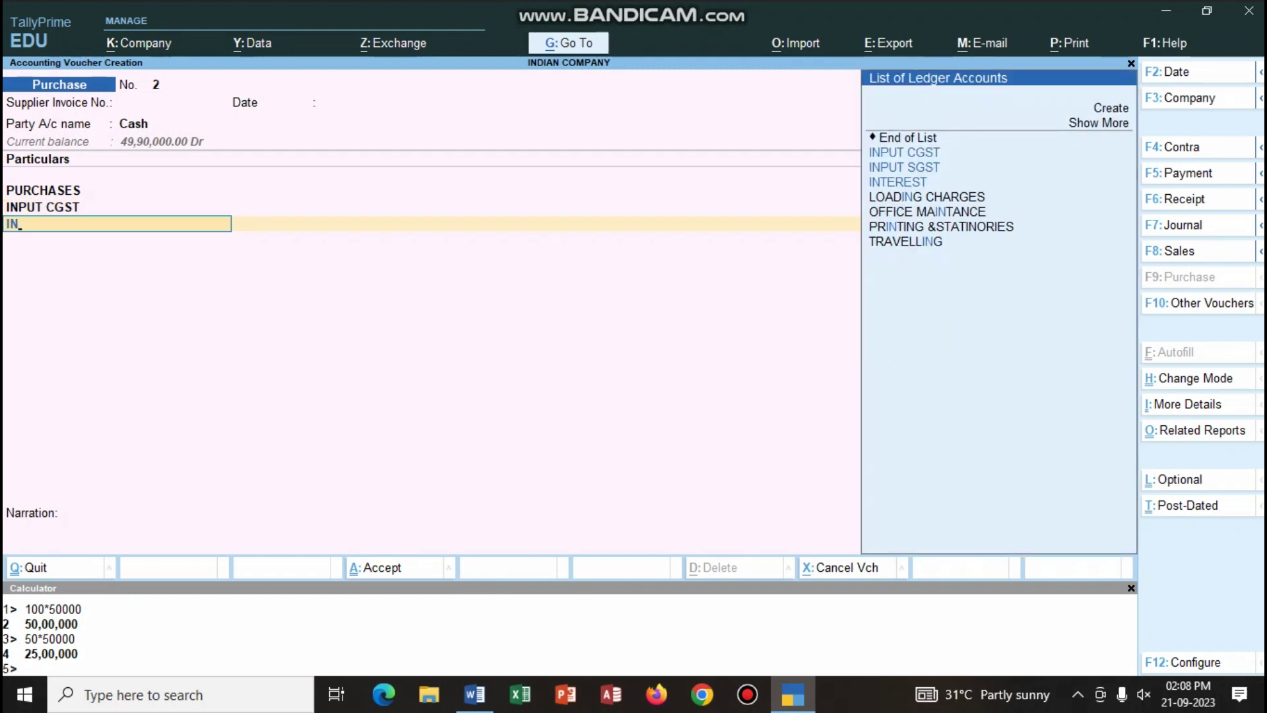
key("Down")
key("Return")
key("Return")
key("Return")
Enter the narration "BEING SPLIT AC PURCHASED FOR CASH AND GST PAID" and save the cash purchase voucher.
type("BEING SPLIT AC PURCHASED FOR CA")
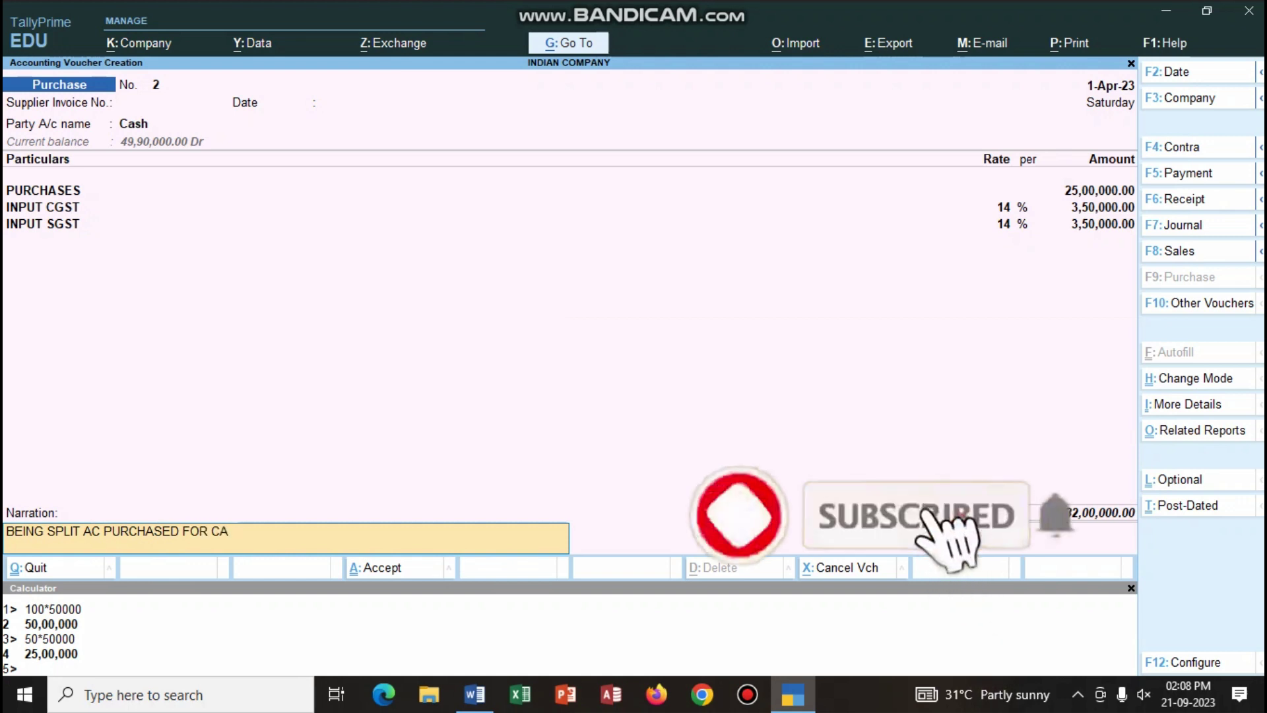
type("SH AND GST PAID")
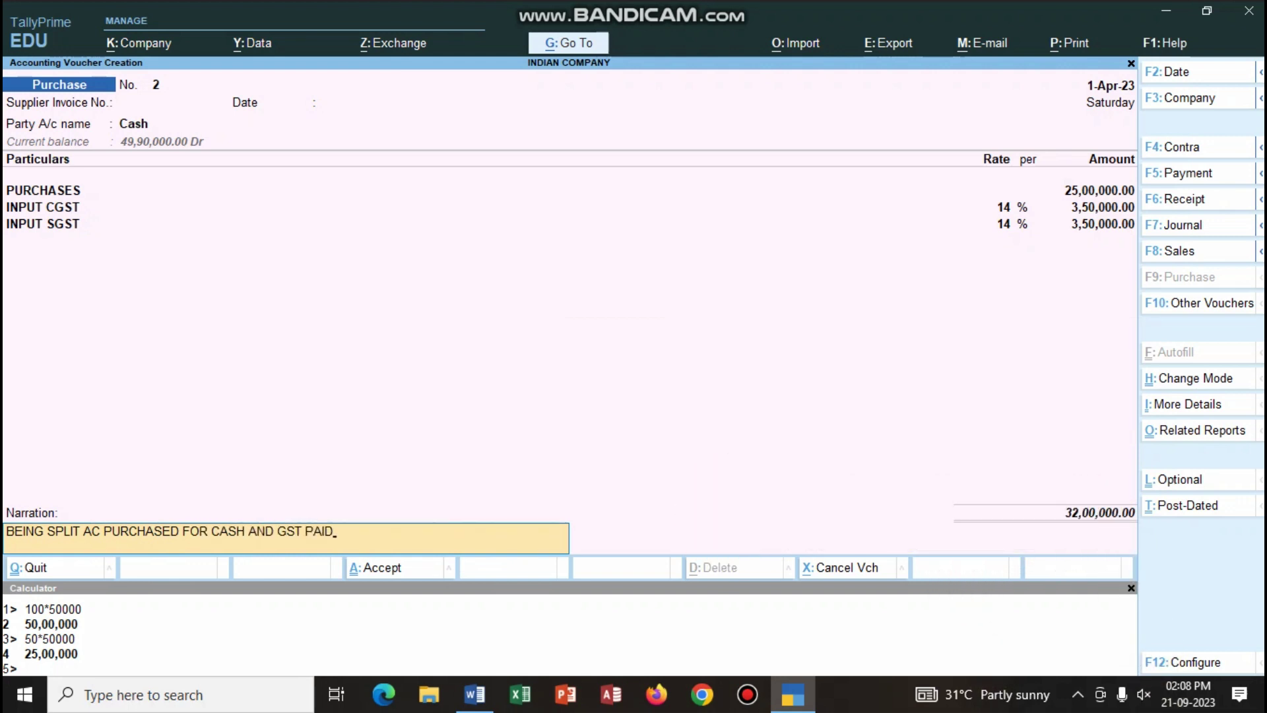
key("Return")
key("Return")
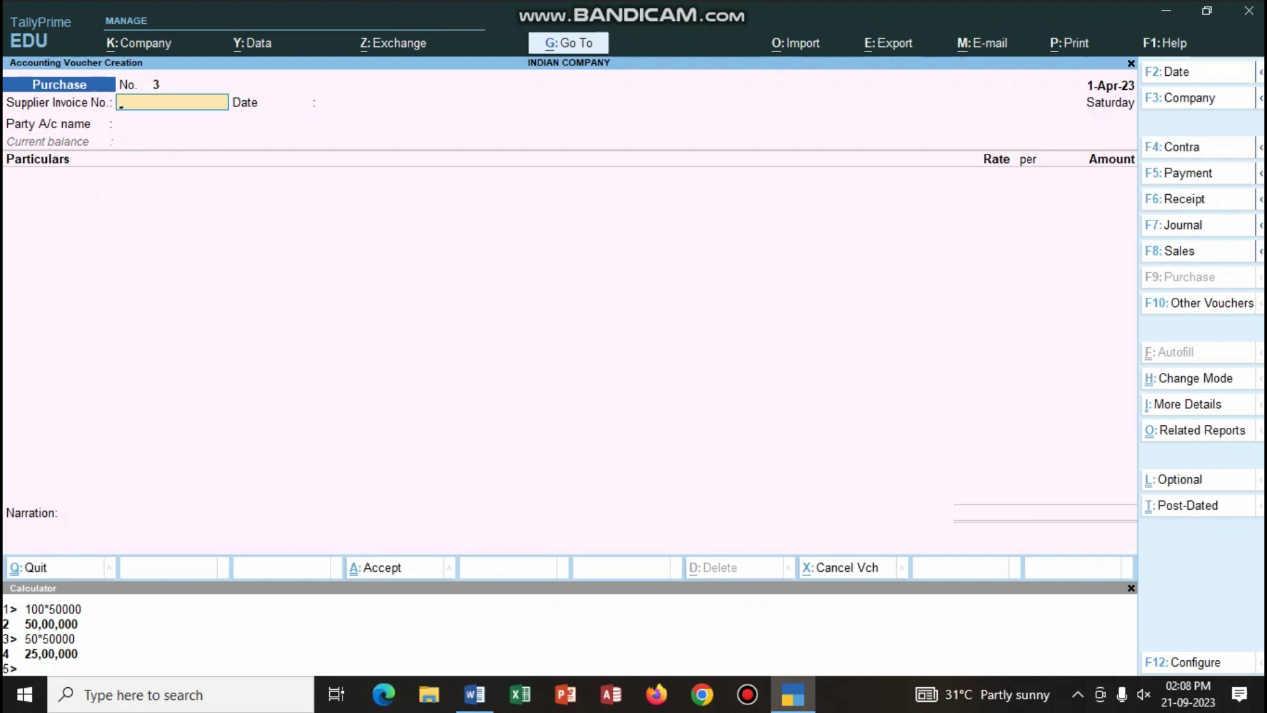
Check the Hitachi Company return entry in the Word document, and start a TallyPrime debit note with HITACHI COMPANY as the party.
left_click(475, 694)
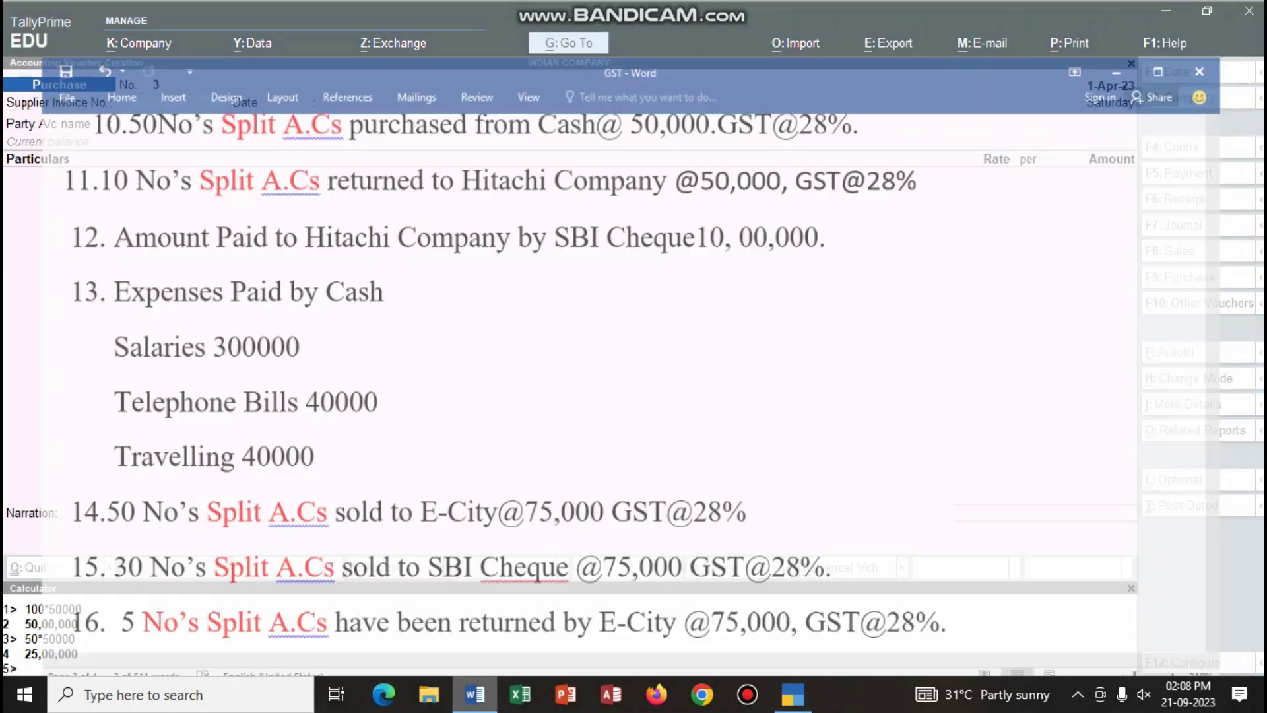
scroll(536, 558, "down", 1)
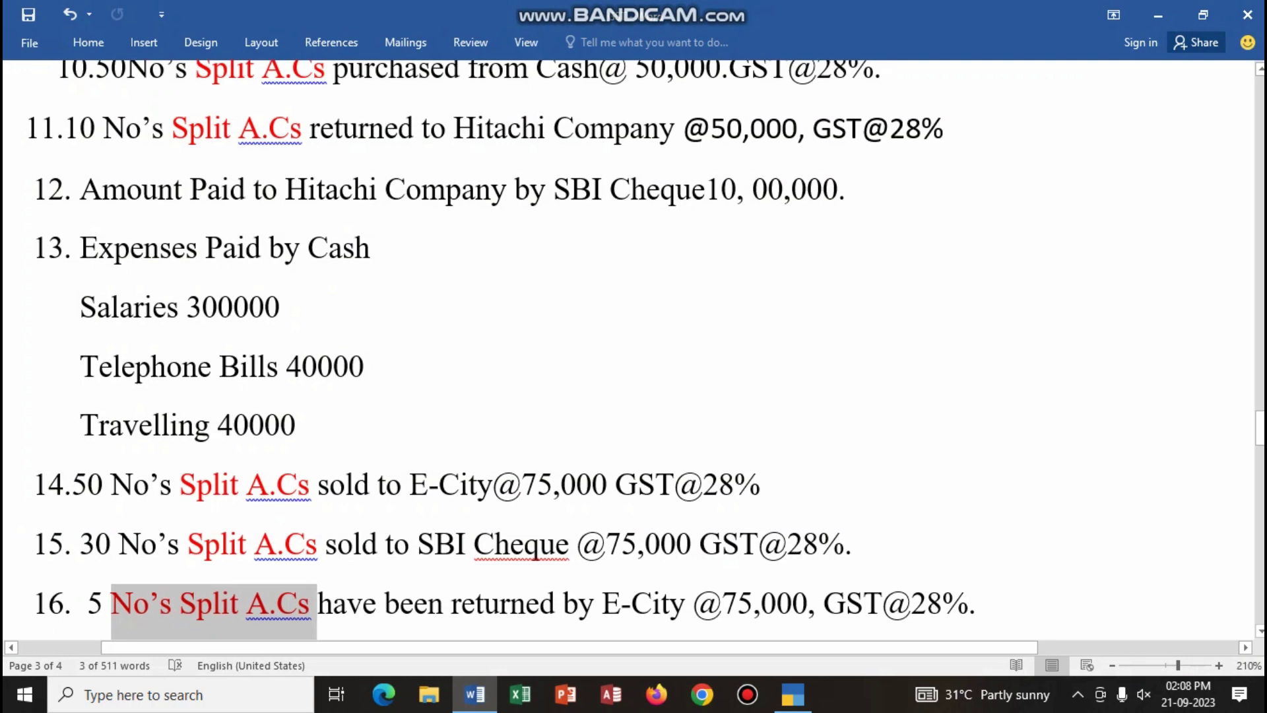
scroll(536, 559, "up", 1)
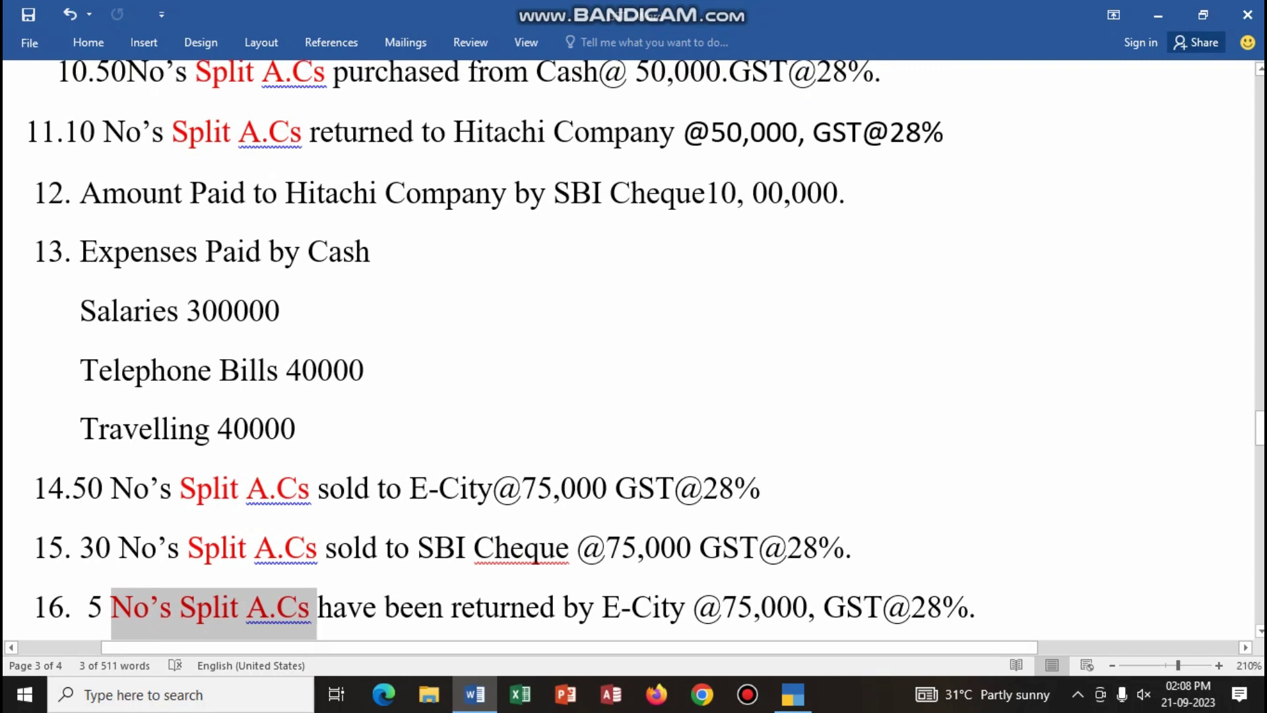
scroll(536, 559, "up", 3)
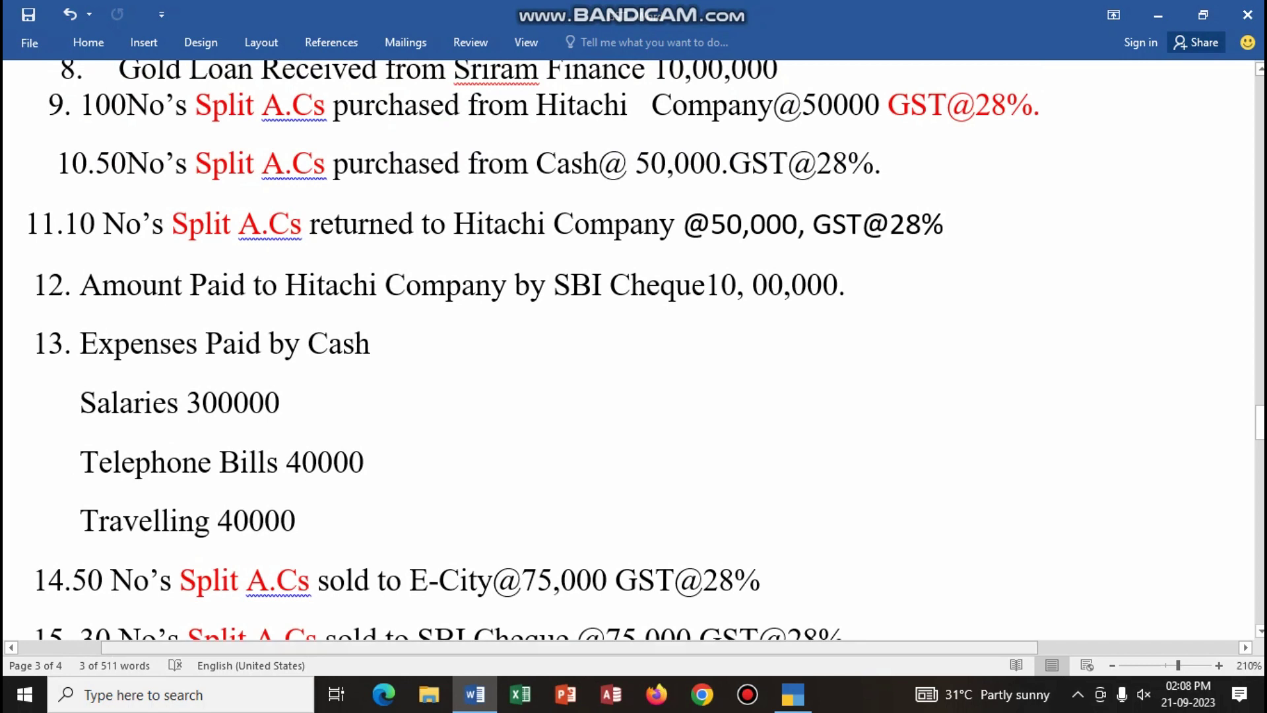
left_click(793, 694)
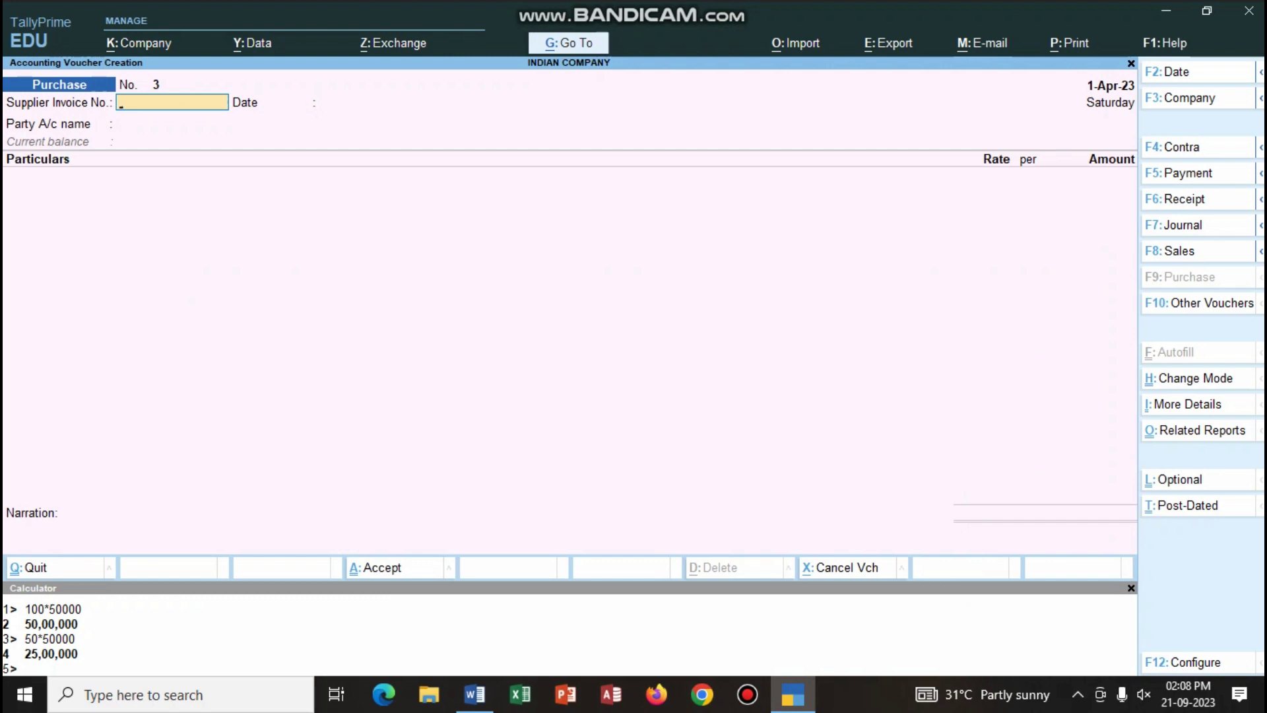
key("ctrl")
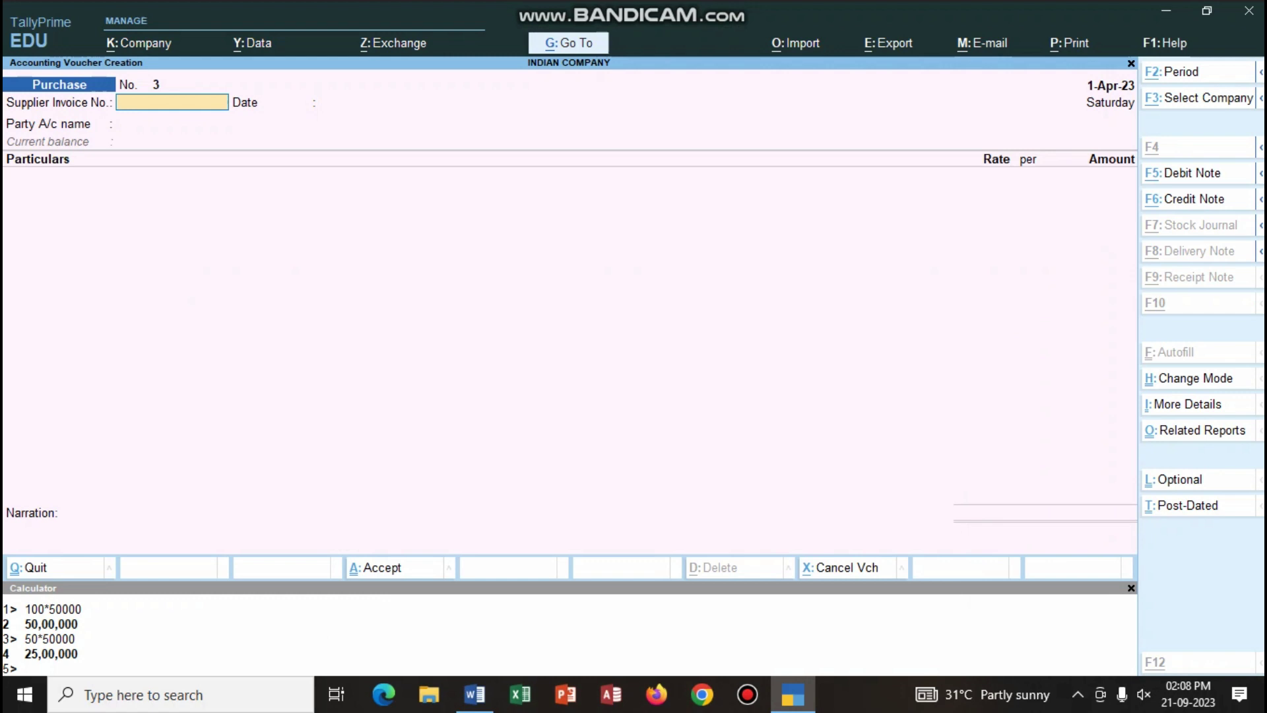
key("alt+F5")
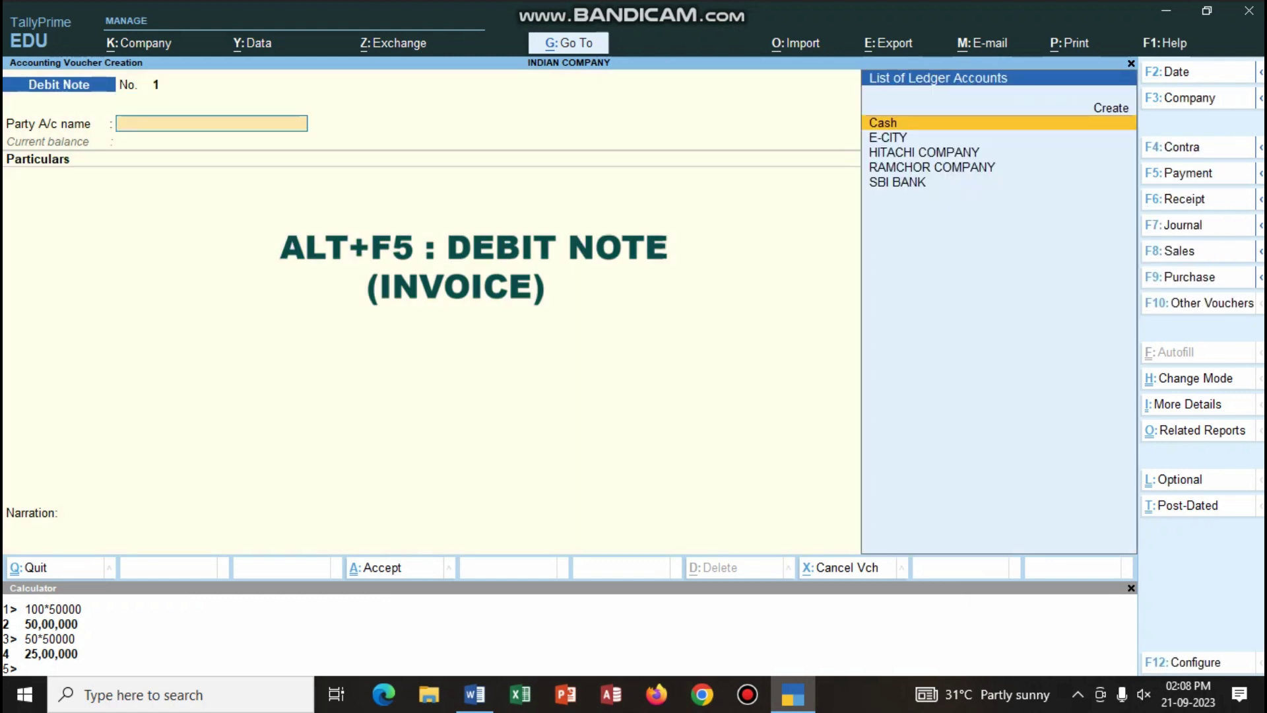
key("Down")
key("Down")
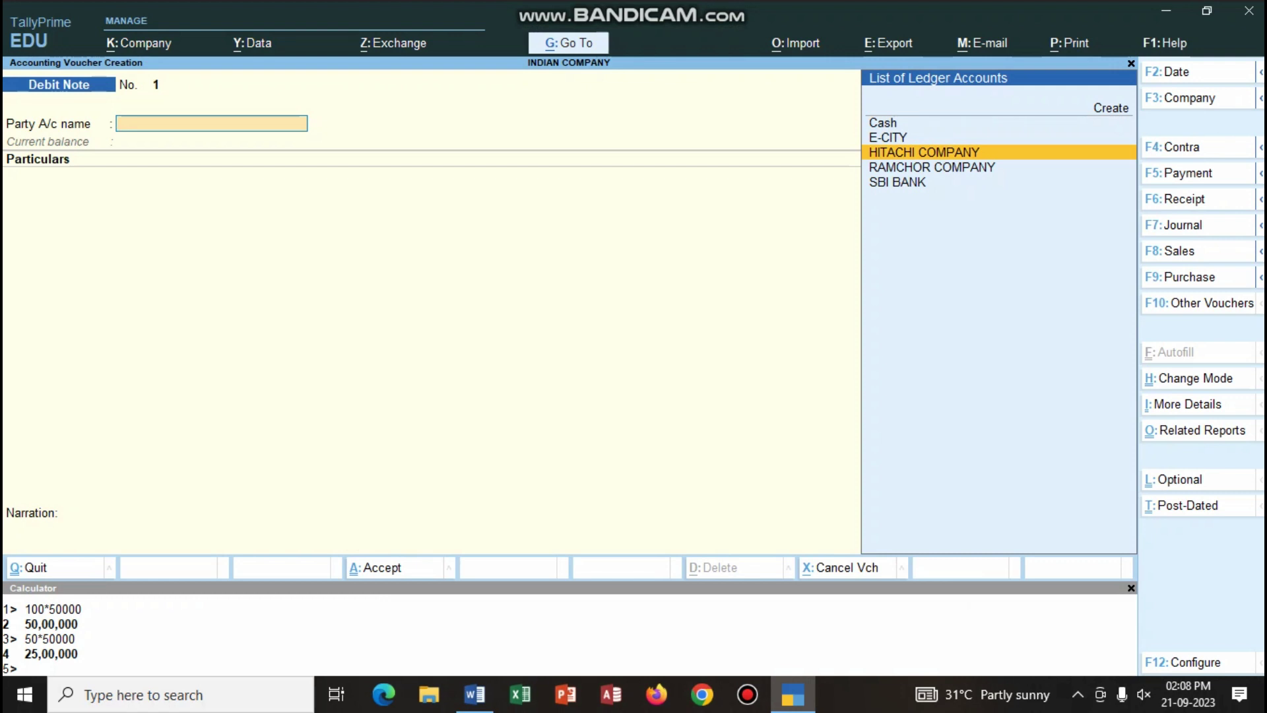
key("Return")
Leave the dispatch and original invoice details blank and accept the HITACHI COMPANY party details with GST registration type Regular.
key("Return")
key("Return")
key("Return")
key("Return")
key("Return")
key("Return")
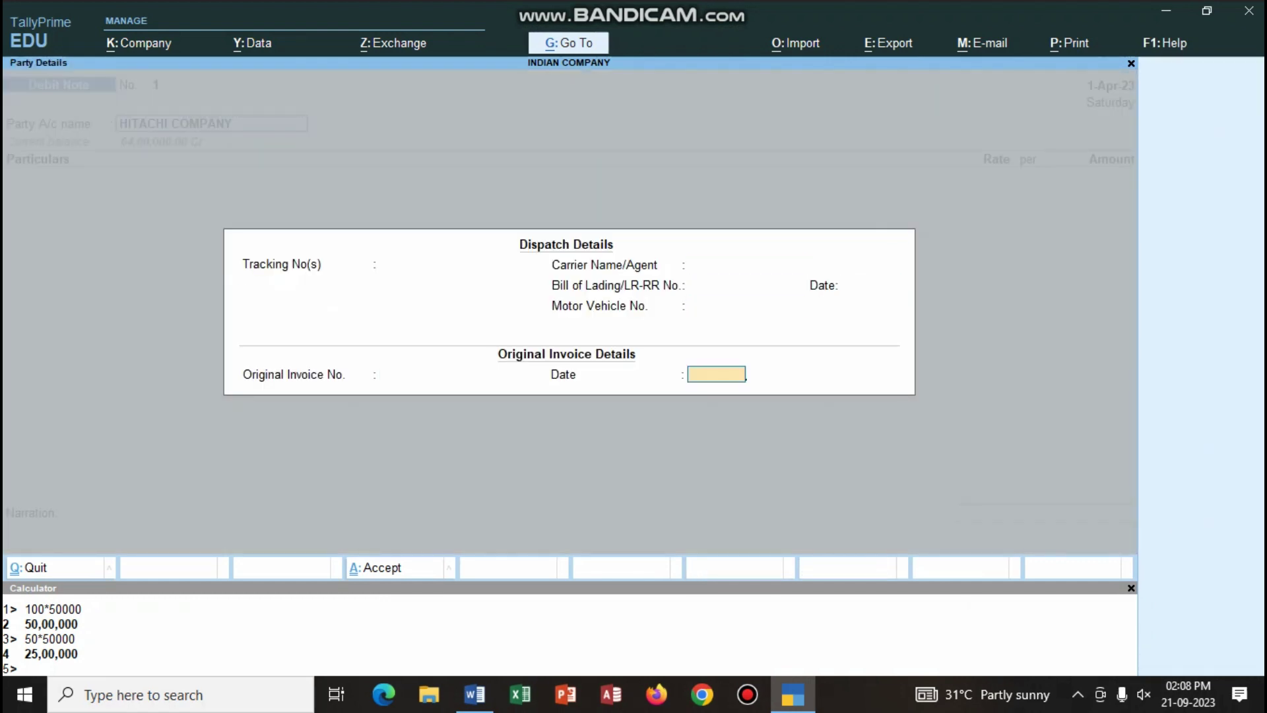
key("Return")
key("Return")
key("Return")
key("Return")
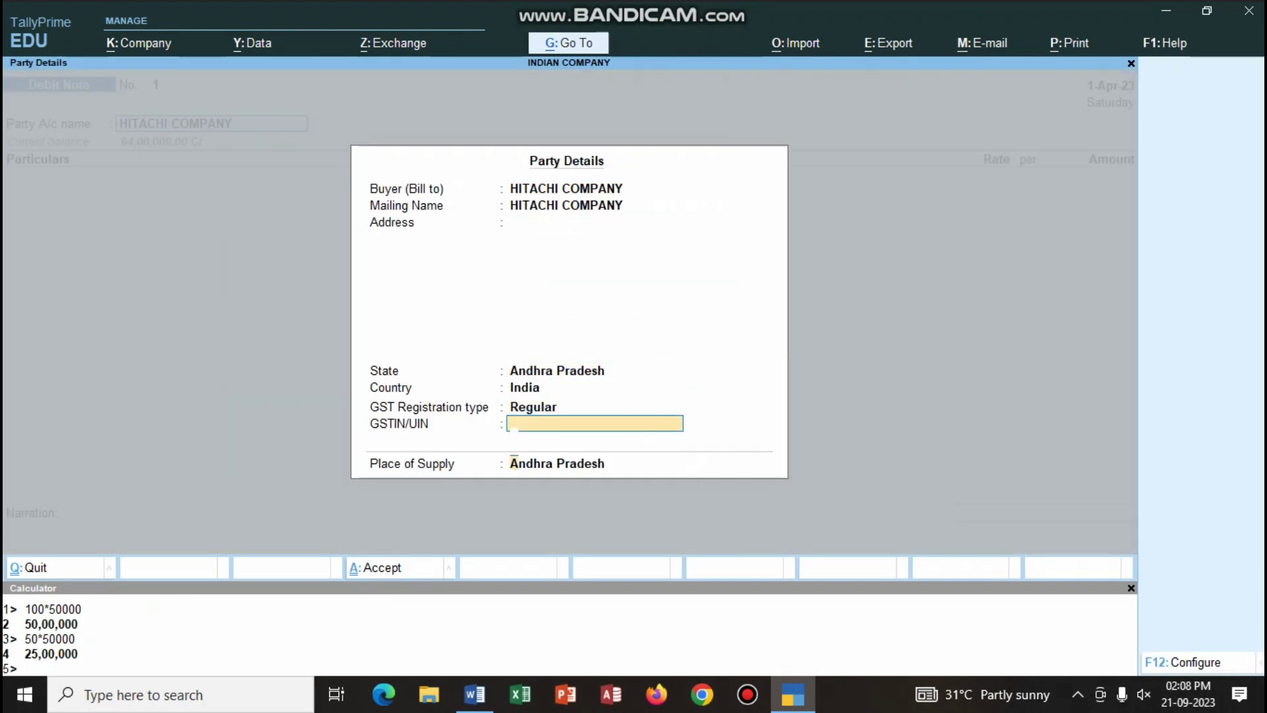
key("Return")
key("Return")
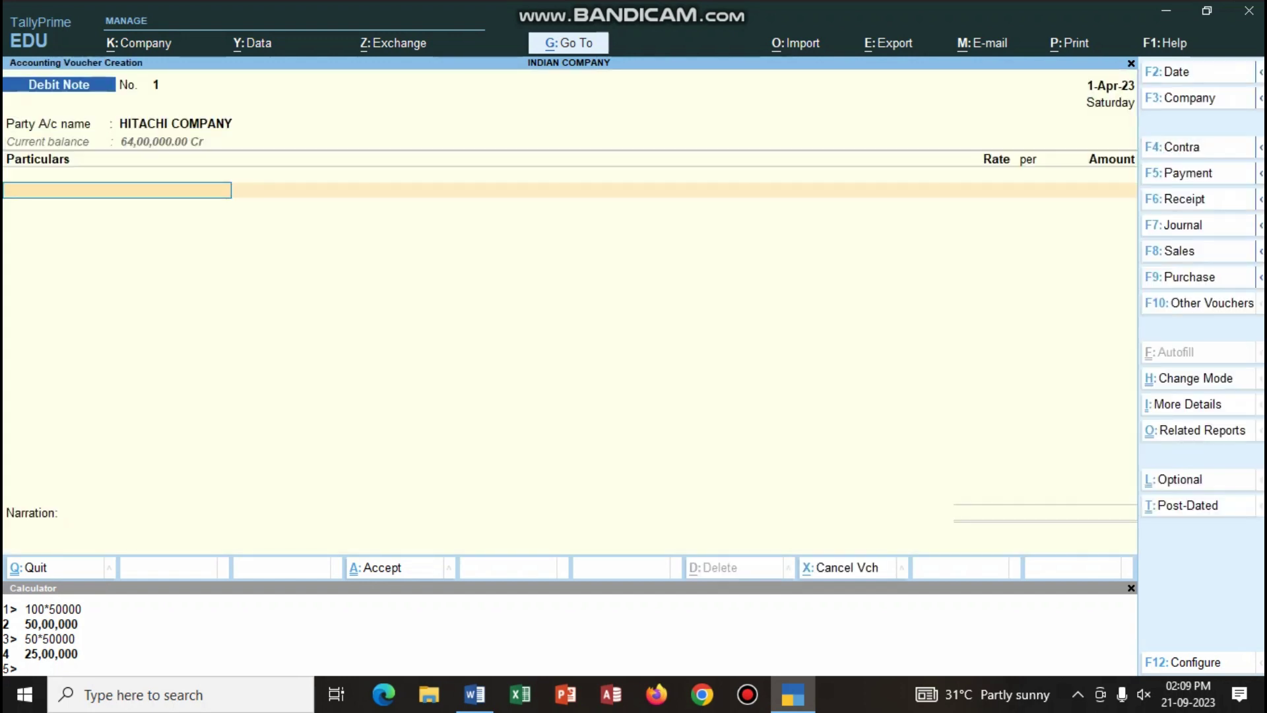
Add the PURCHASES RETUNES ledger to the debit note with an amount calculated as 10*50000, giving 5,00,000.
type("PURCHASES RETUNES")
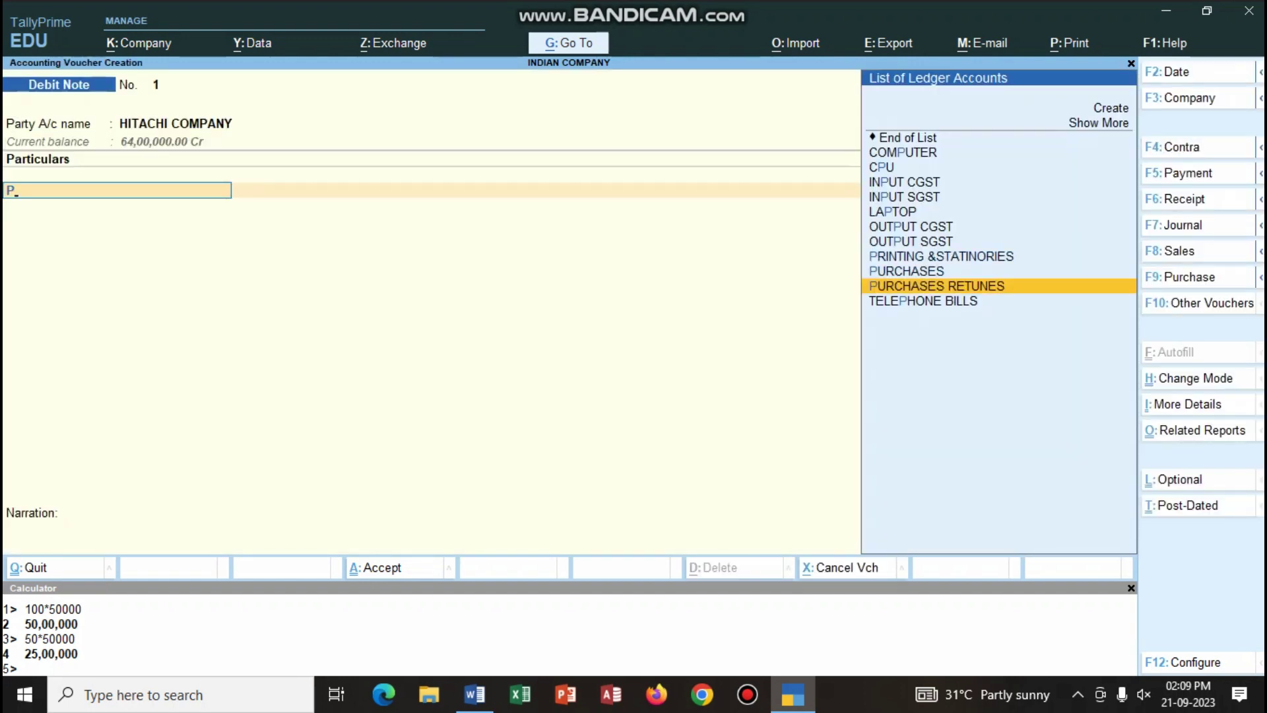
key("Return")
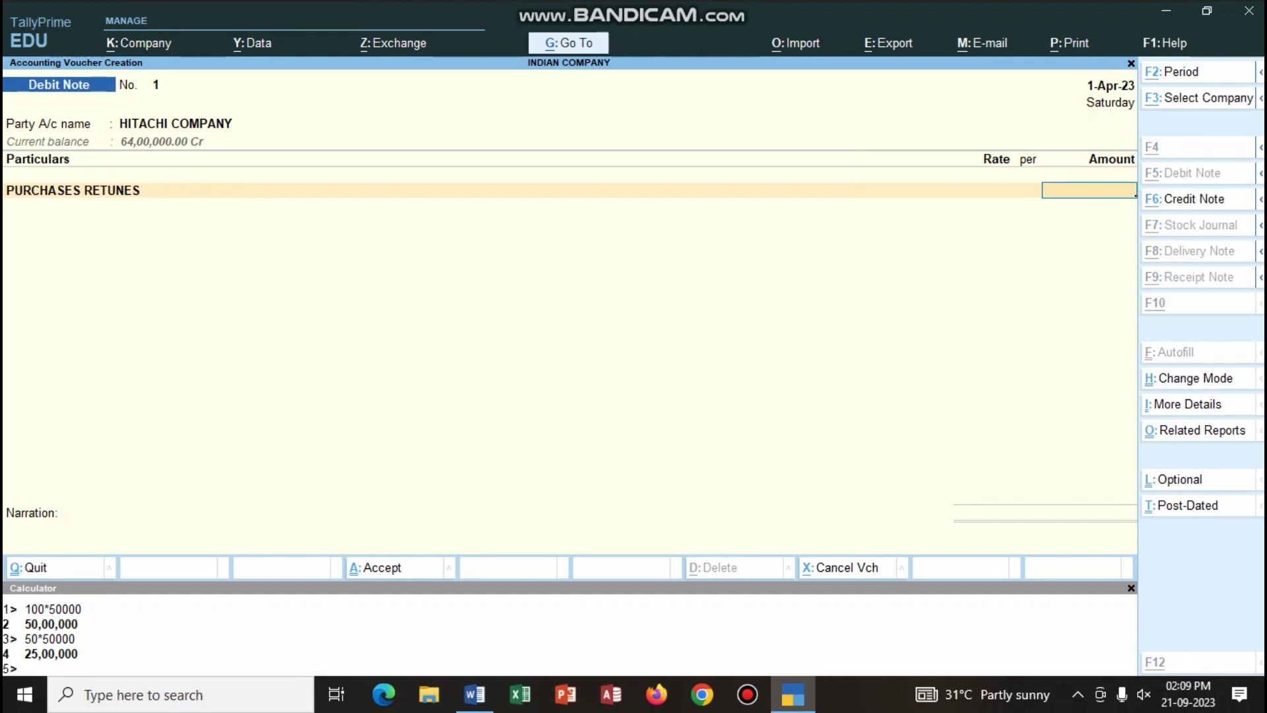
key("ctrl+n")
type("10*50000")
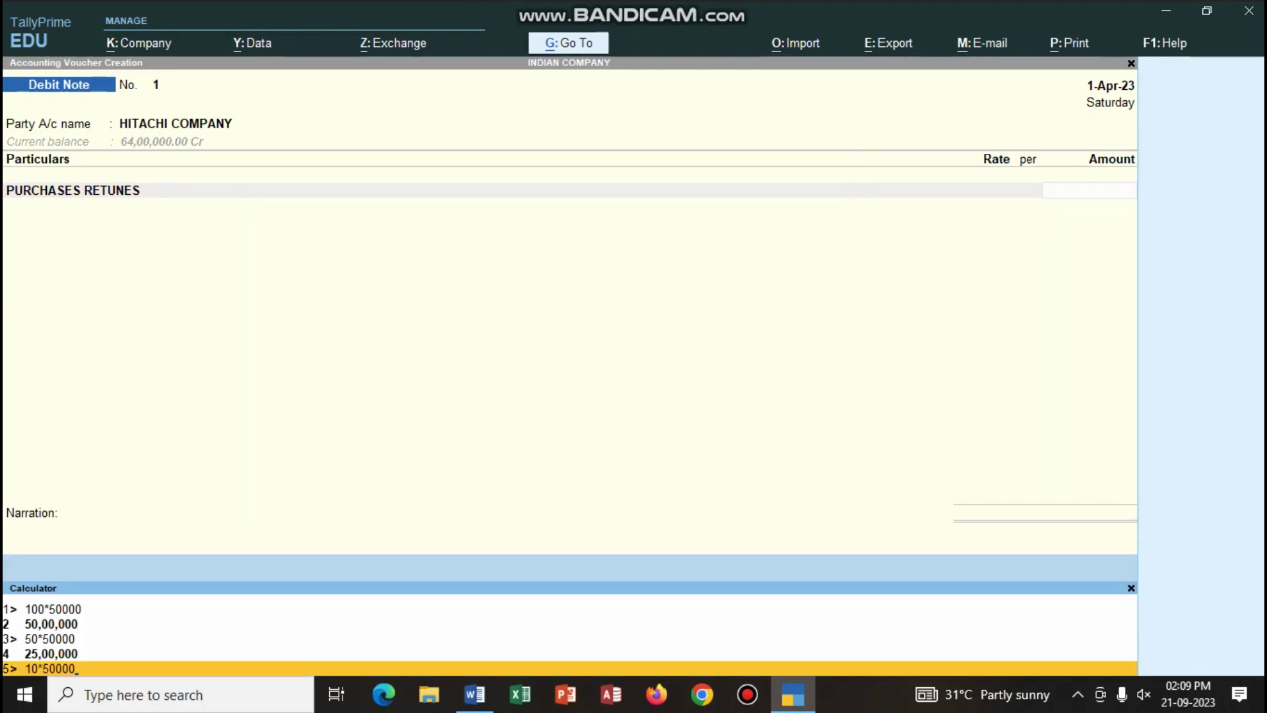
key("Return")
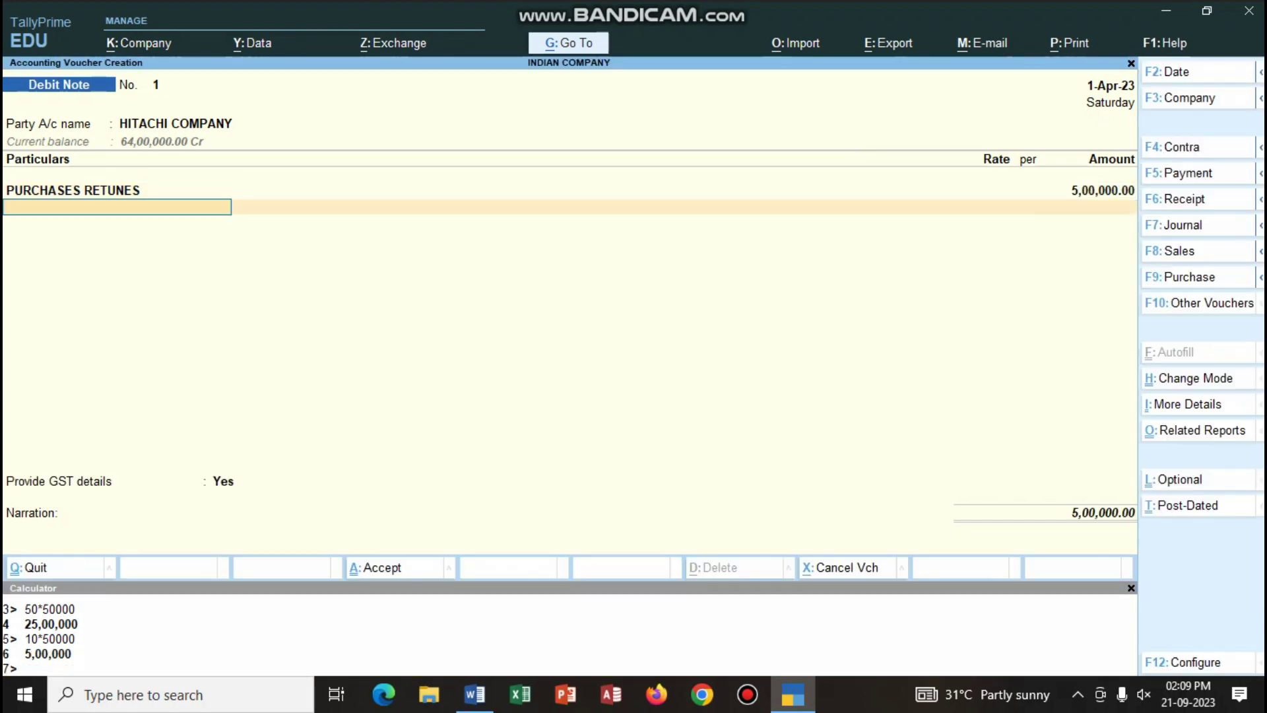
Add the INPUT CGST and INPUT SGST ledgers at 14% each to the debit note and end the ledger list.
type("in")
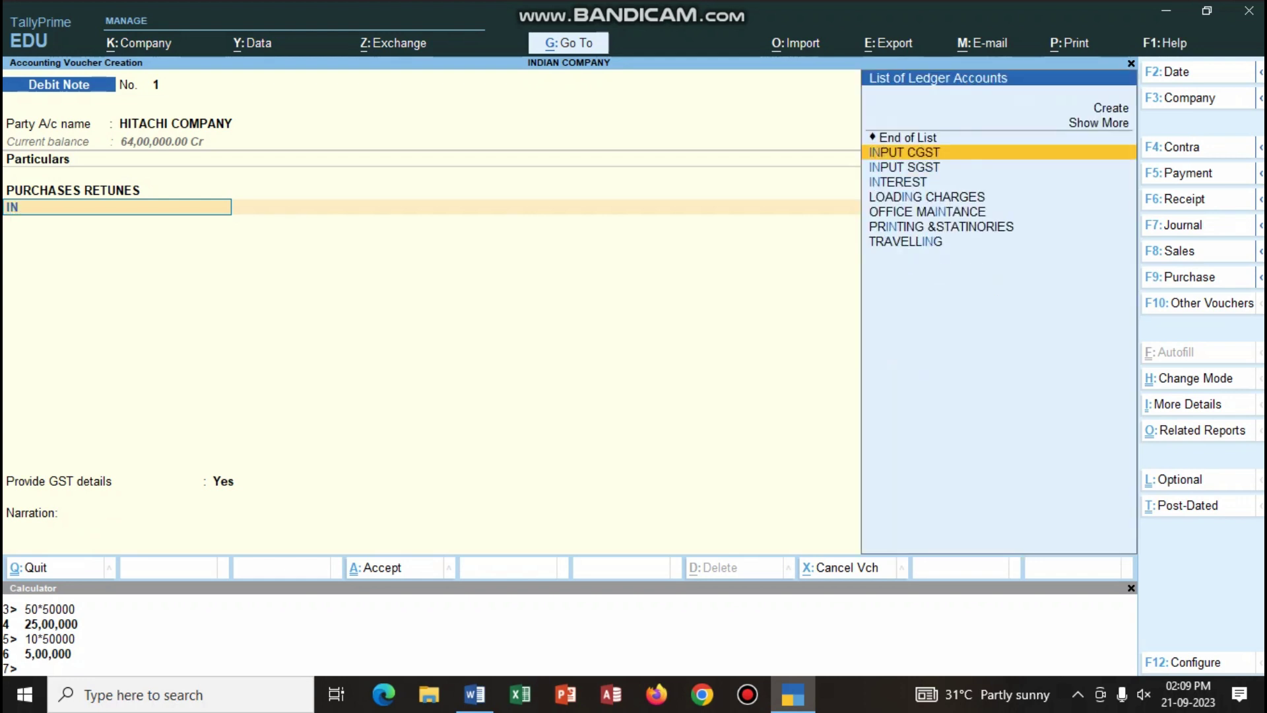
key("Return")
key("Return")
type("in")
key("Down")
key("Return")
key("Return")
key("Return")
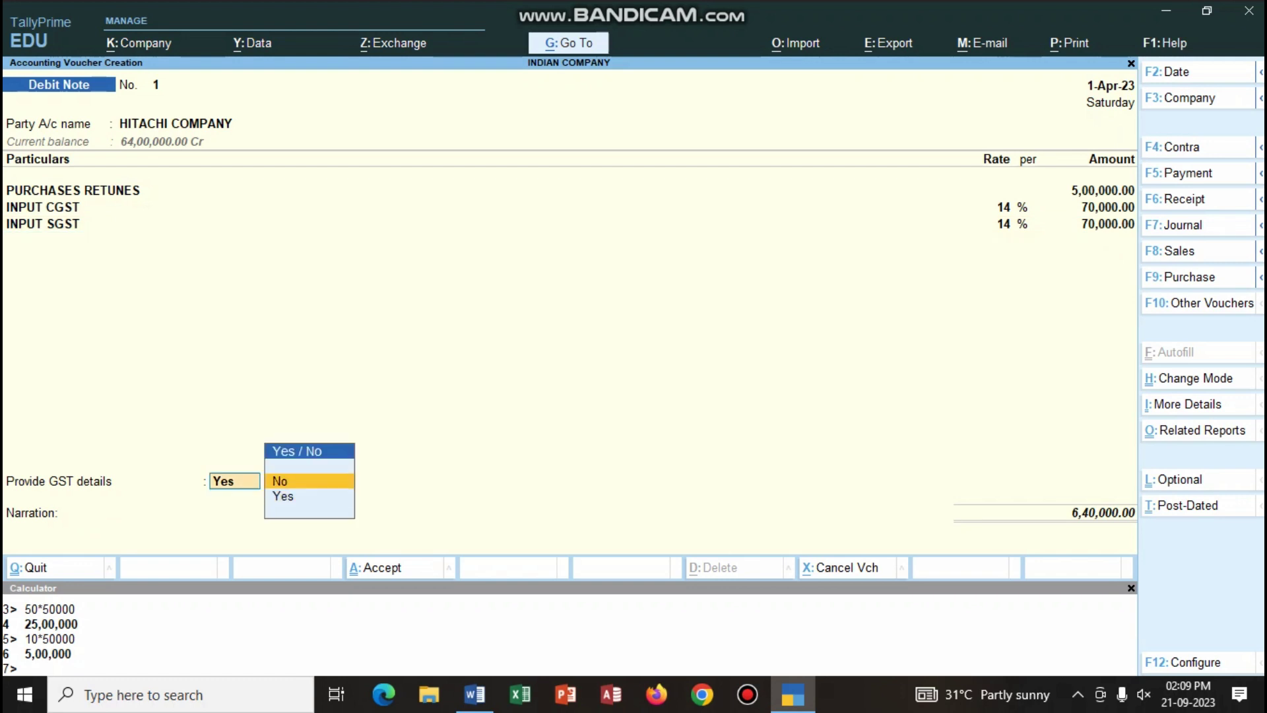
Set Provide GST details to No and allocate the debit note's 6,40,000 as Agst Ref to pending bill 1.
key("Return")
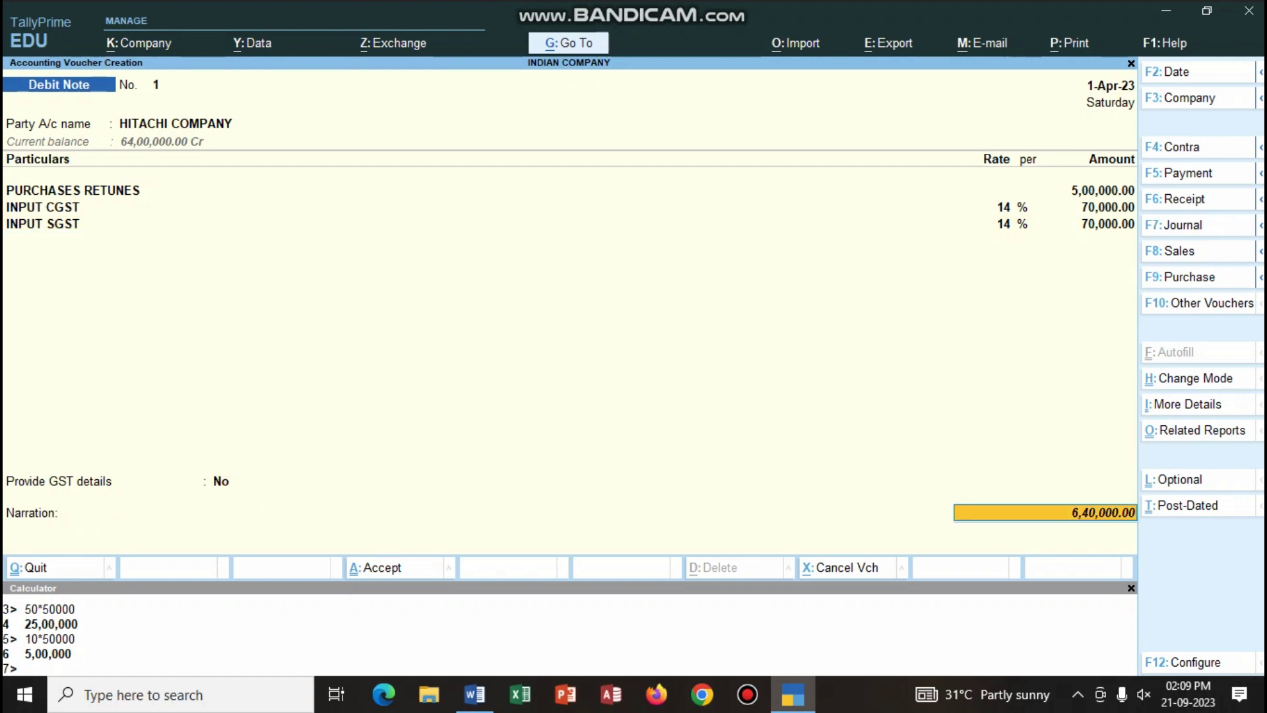
key("Return")
key("Return")
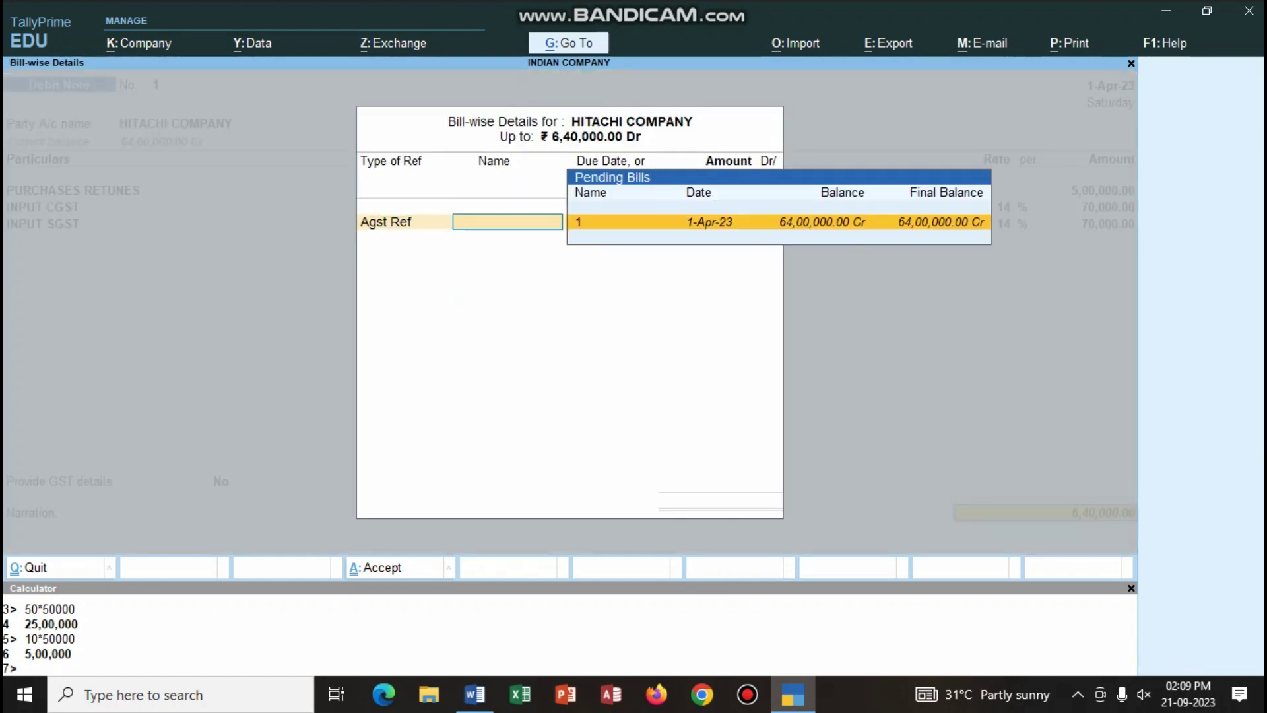
key("Return")
key("Return")
key("Return")
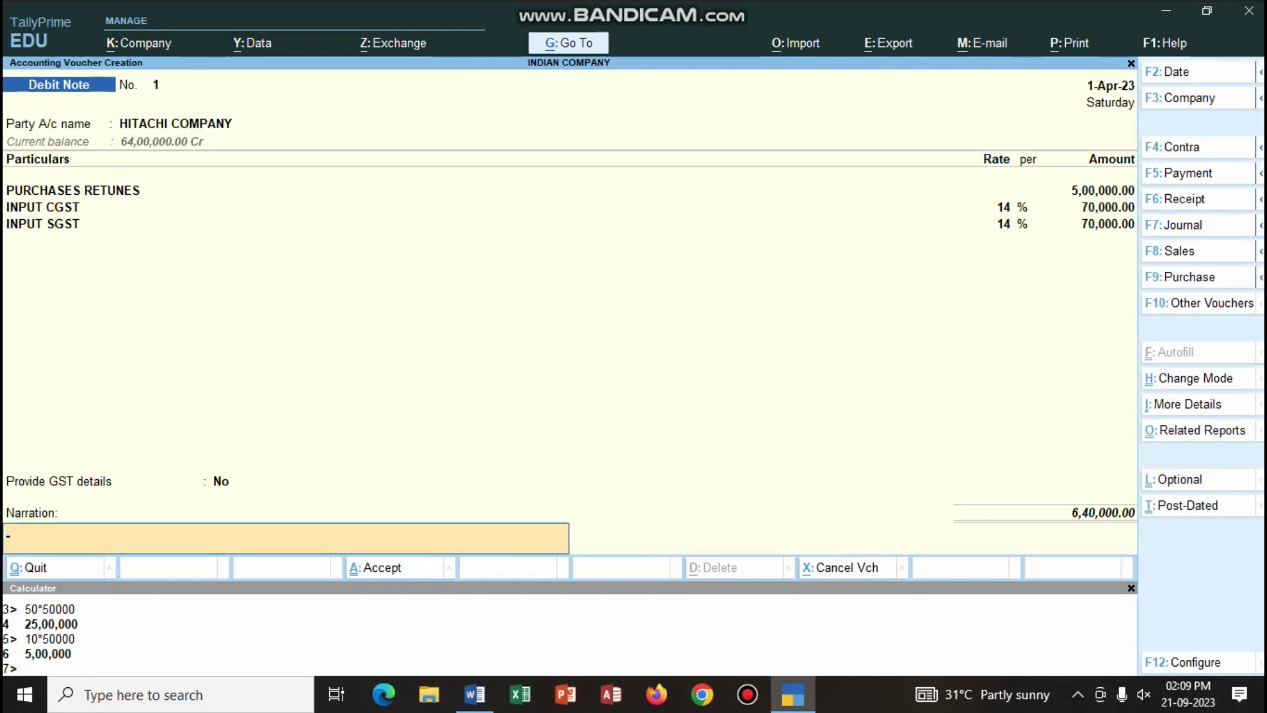
Enter the narration "BEING SPLIT ACS RETUNED" and save the debit note.
type("BEING SPLIT ACS RETUNED")
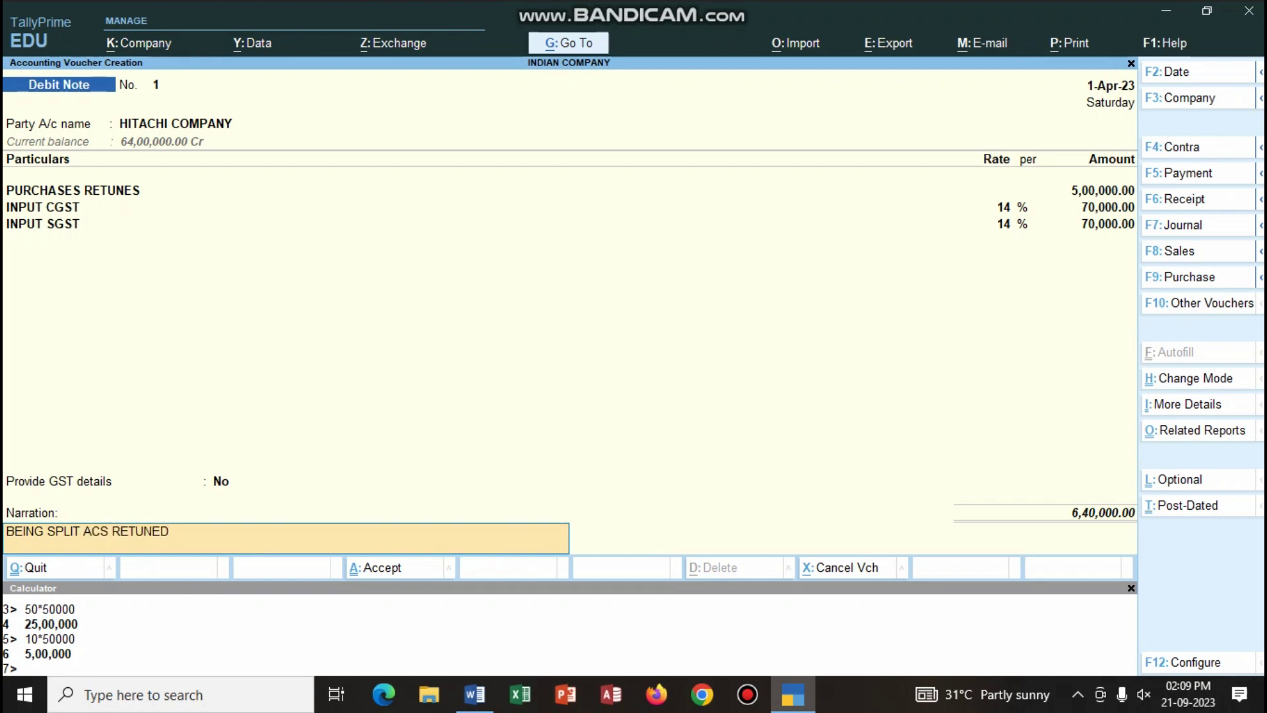
key("Return")
key("Return")
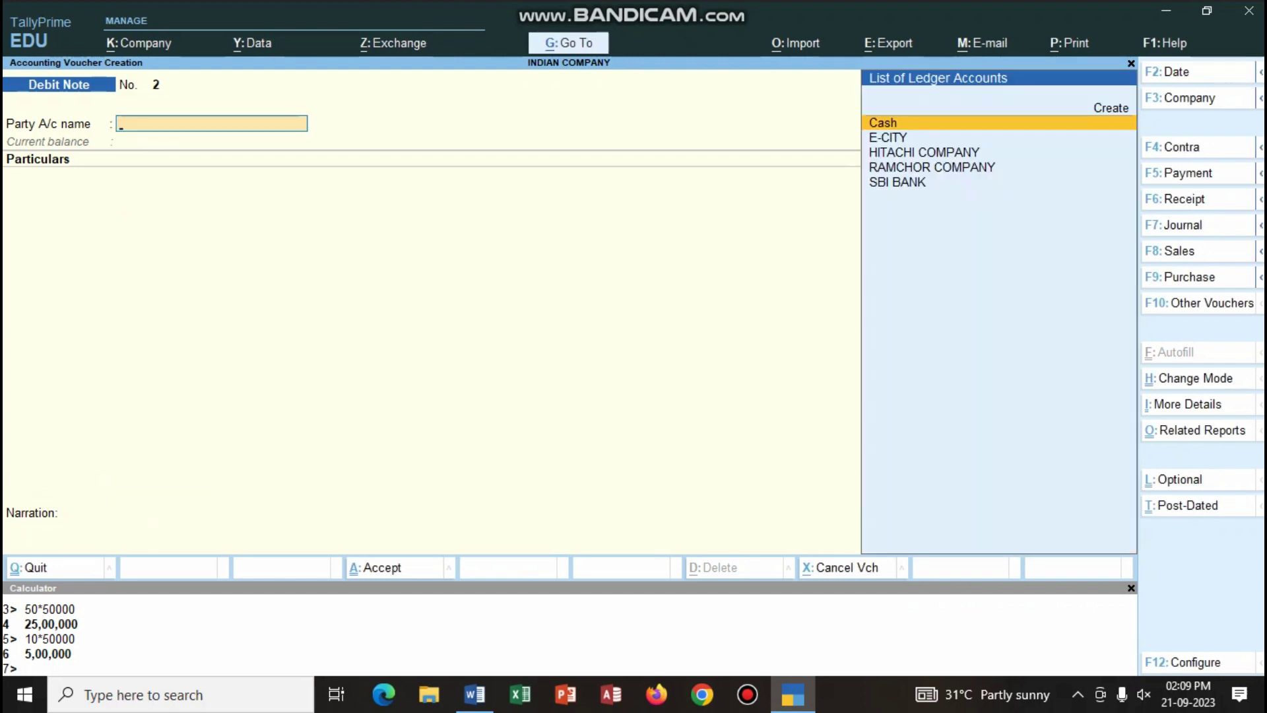
Check the Hitachi cheque payment entry in the Word document, and start a TallyPrime payment voucher debiting HITACHI COMPANY 10,00,000.
left_click(474, 694)
scroll(536, 563, "down", 2)
scroll(536, 563, "down", 2)
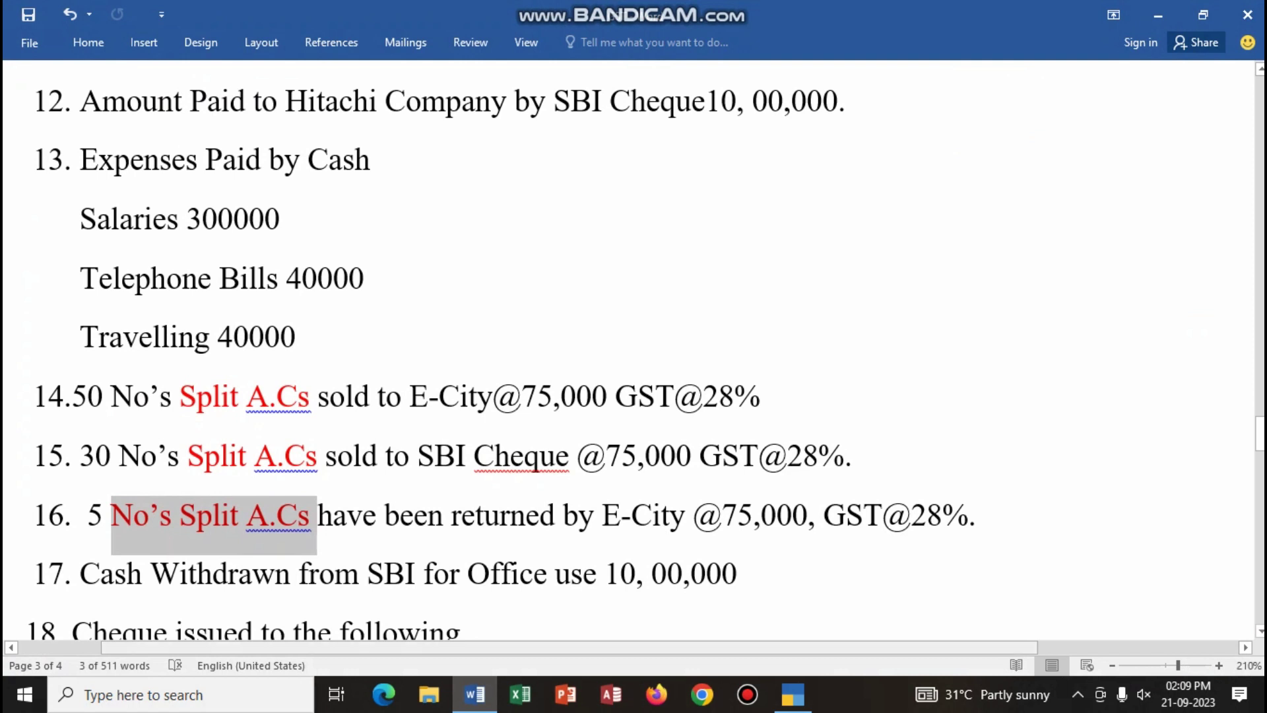
left_click(474, 695)
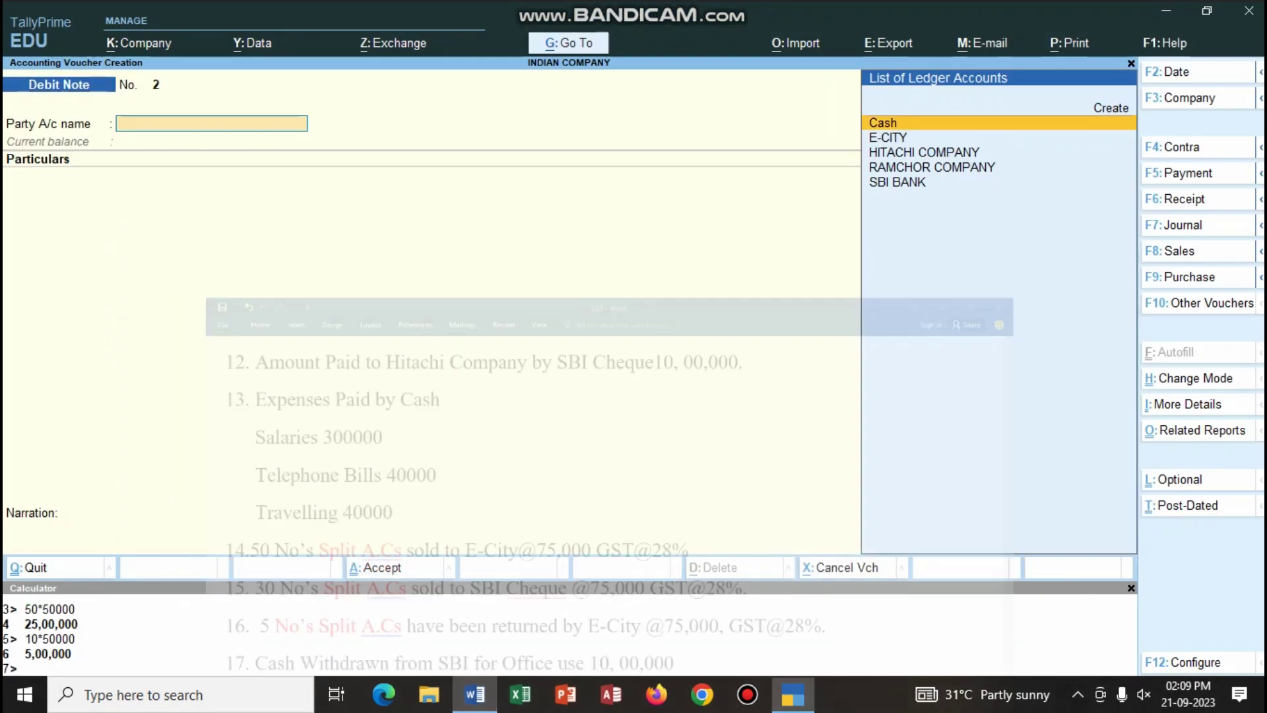
key("F5")
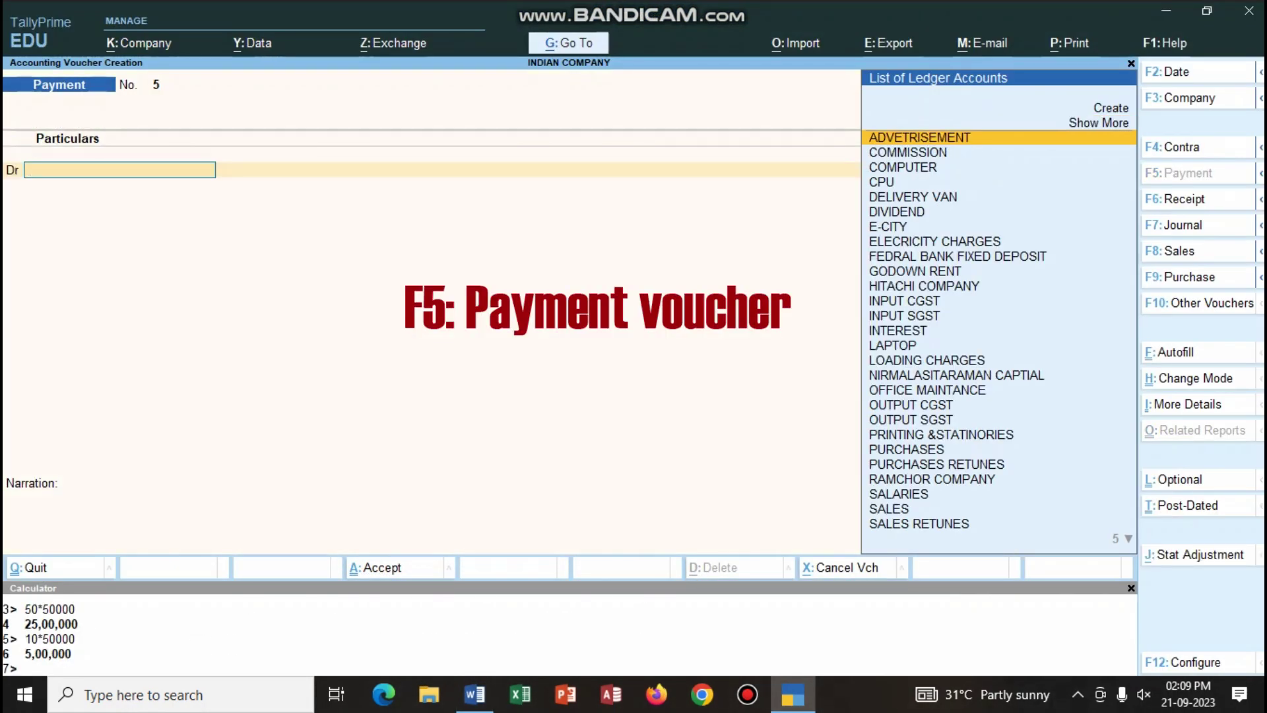
type("hi")
key("Return")
type("10,00,000")
key("Return")
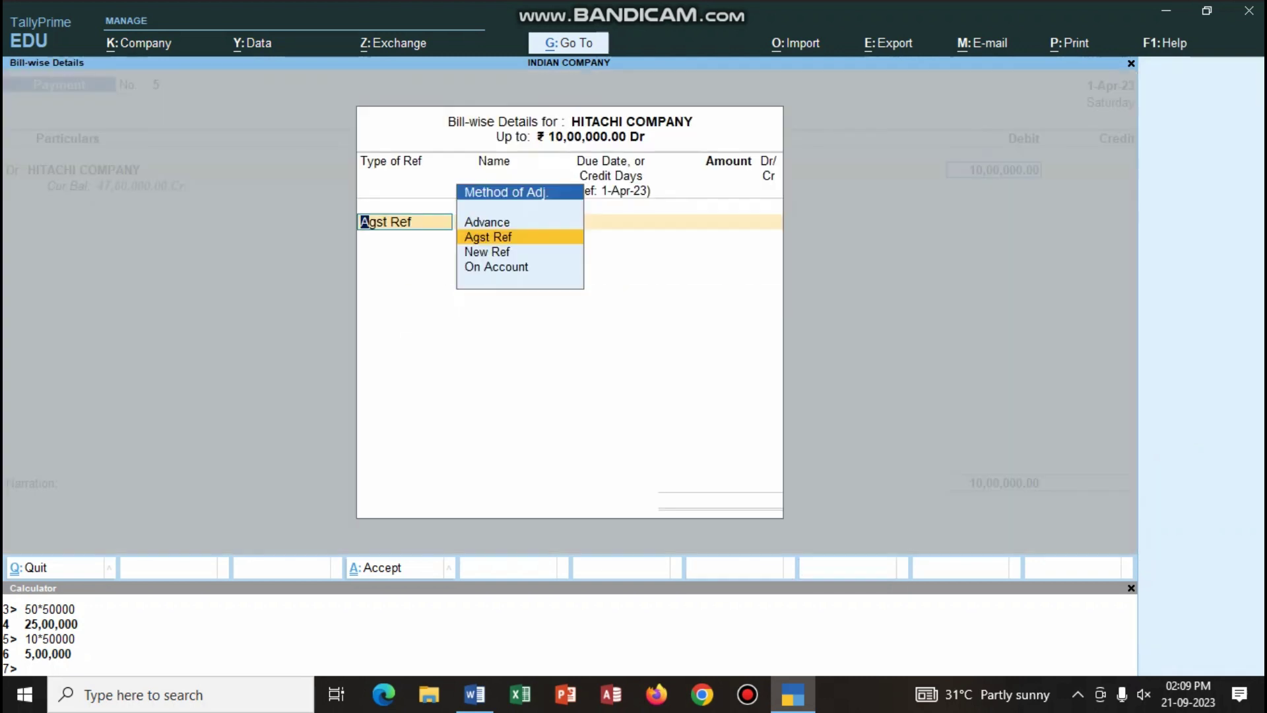
Allocate the 10,00,000 payment to HITACHI COMPANY as Agst Ref to pending bill 1.
key("Return")
key("Return")
key("Return")
key("Return")
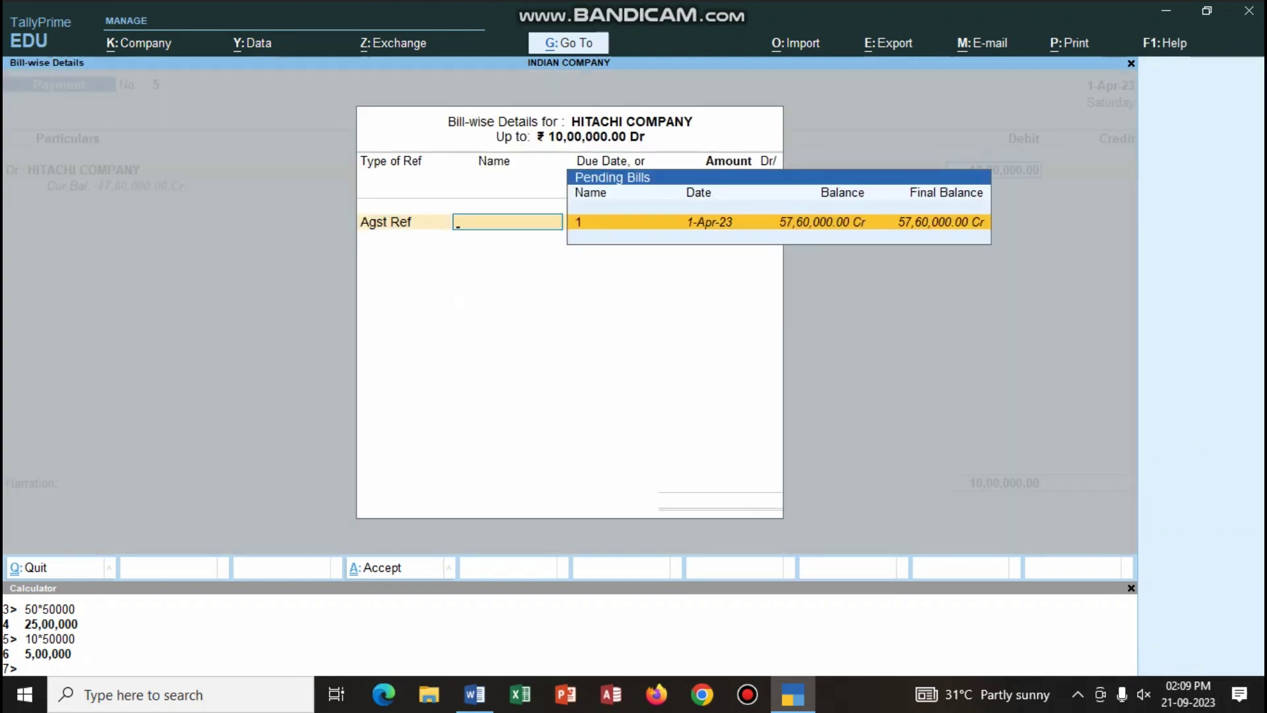
key("Return")
Credit SBI BANK with 10,00,000 and accept the bank allocation as Cheque without an instrument number.
type("sb")
key("Return")
key("Return")
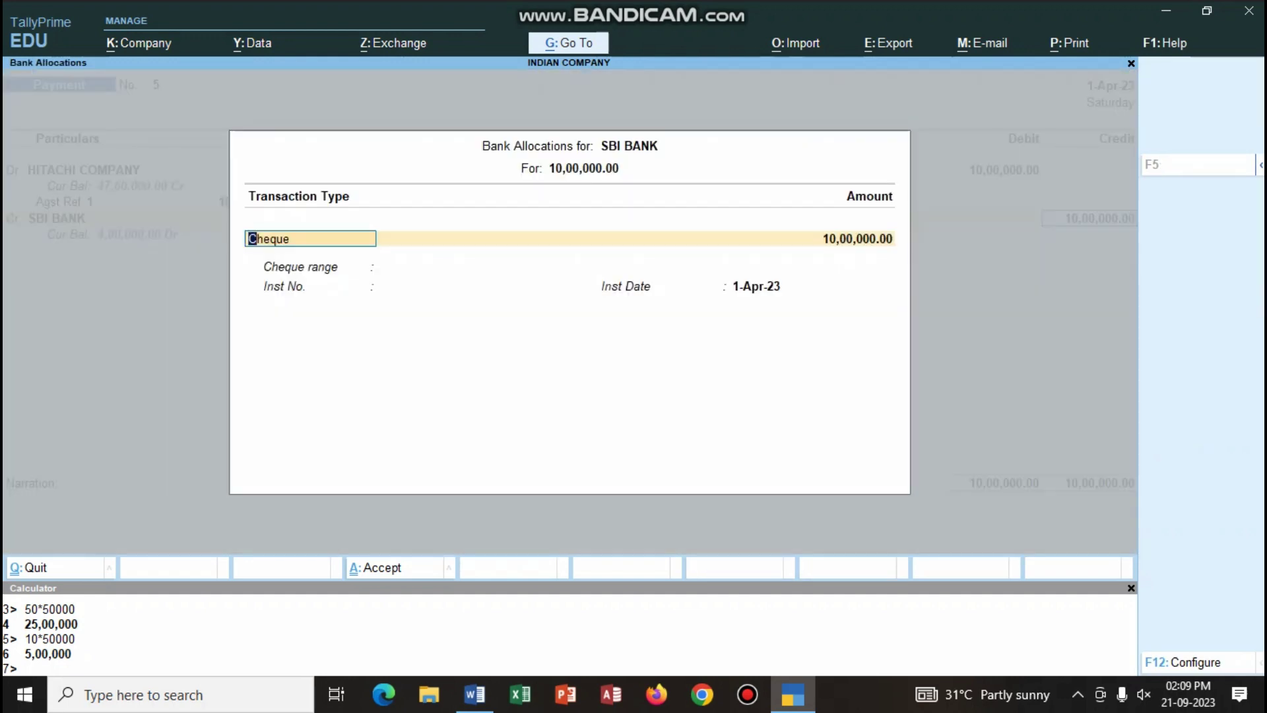
key("Return")
key("Return")
key("Return")
key("Return")
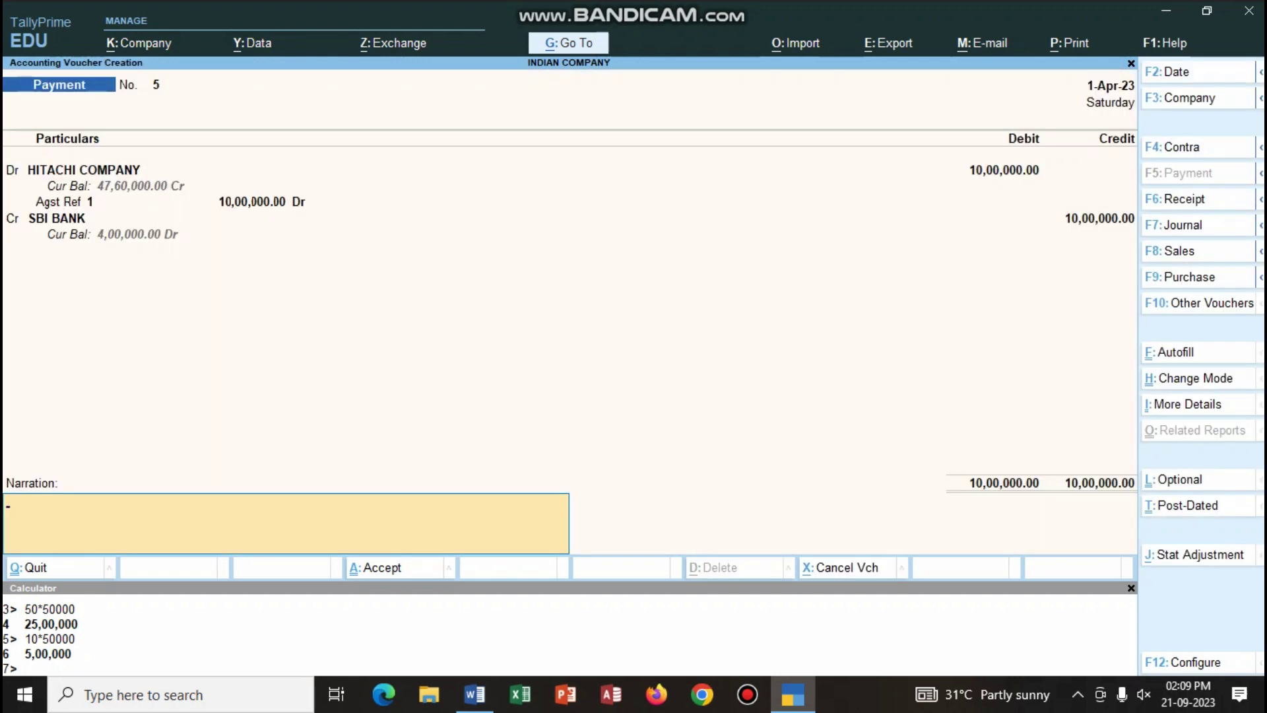
Enter the narration "BEING CHEQUE PAID" and save the payment voucher.
type("BEING CHEQUE PAID")
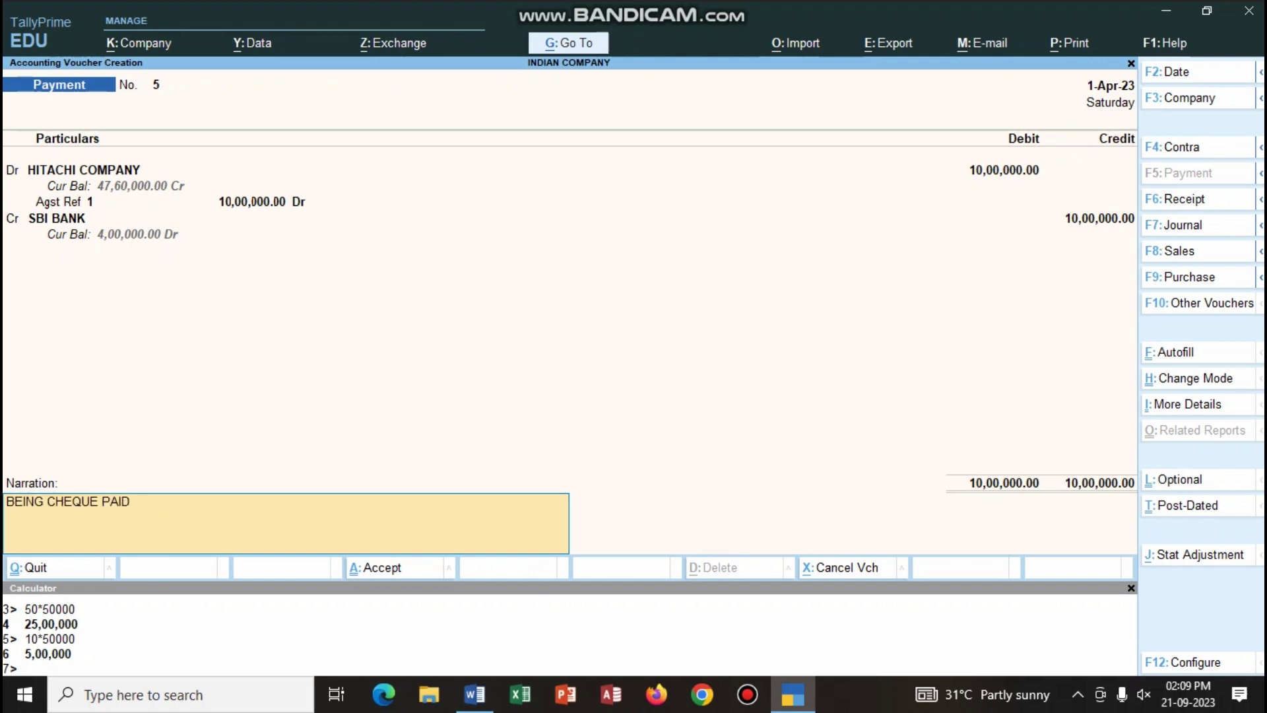
key("Return")
key("Return")
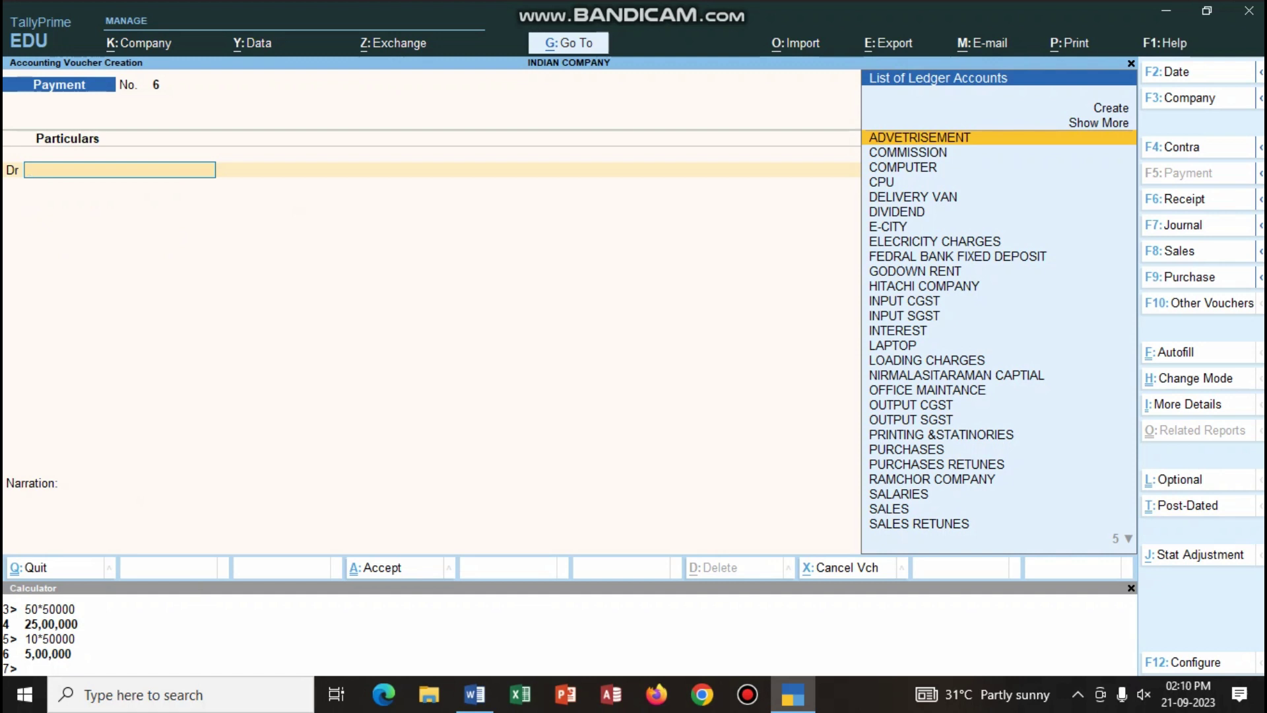
Check the cash expenses entry in the Word document, and debit SALARIES 3,00,000 in the TallyPrime payment voucher.
left_click(474, 695)
scroll(536, 357, "down", 3)
scroll(536, 356, "up", 1)
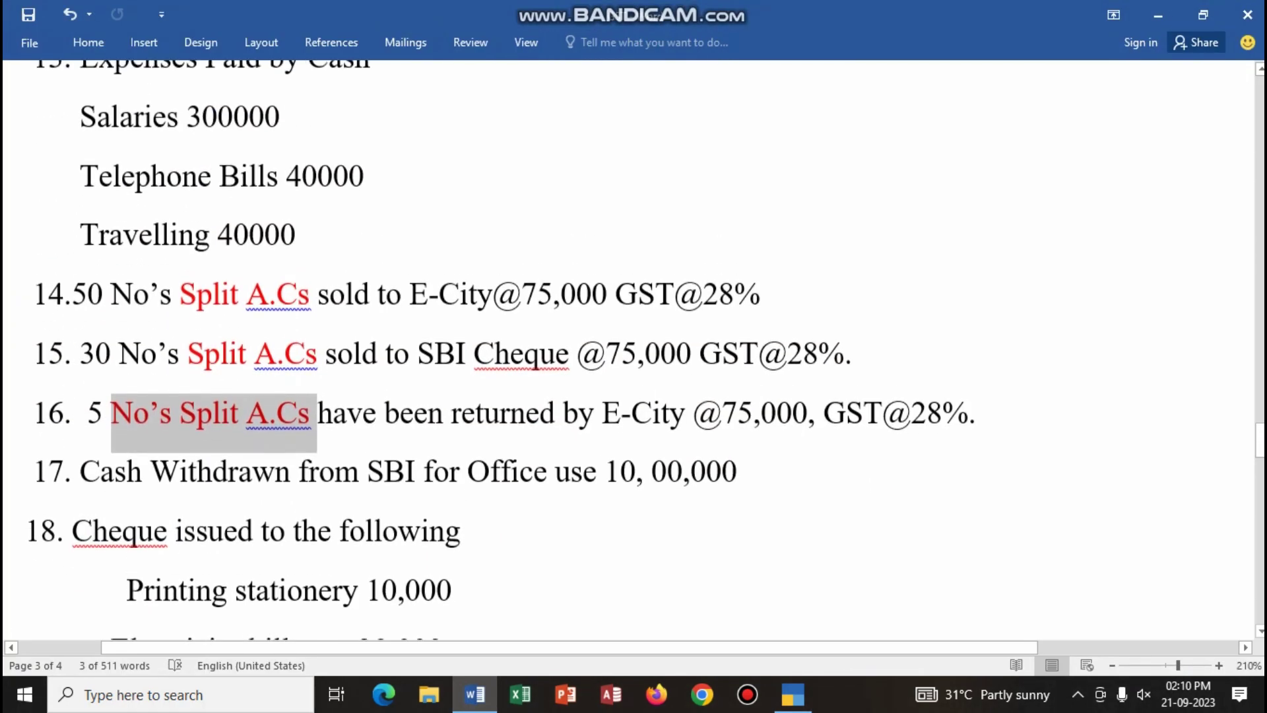
scroll(536, 359, "up", 3)
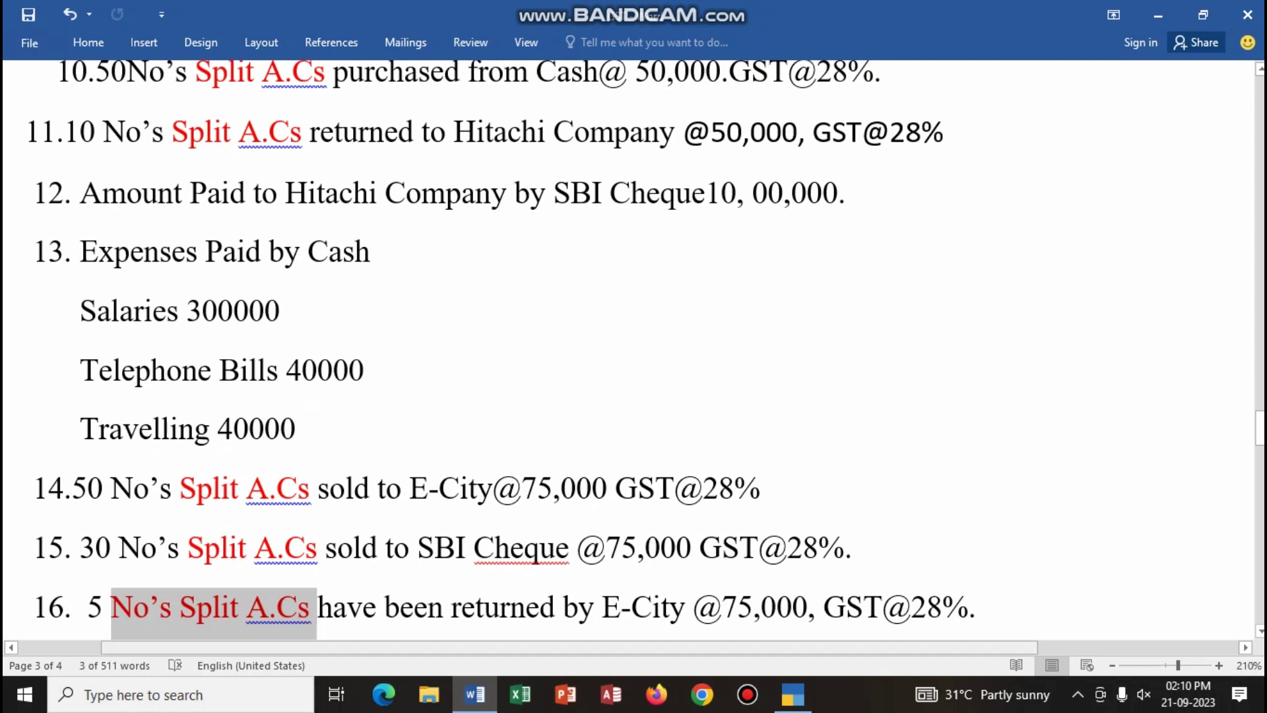
key("alt+Tab")
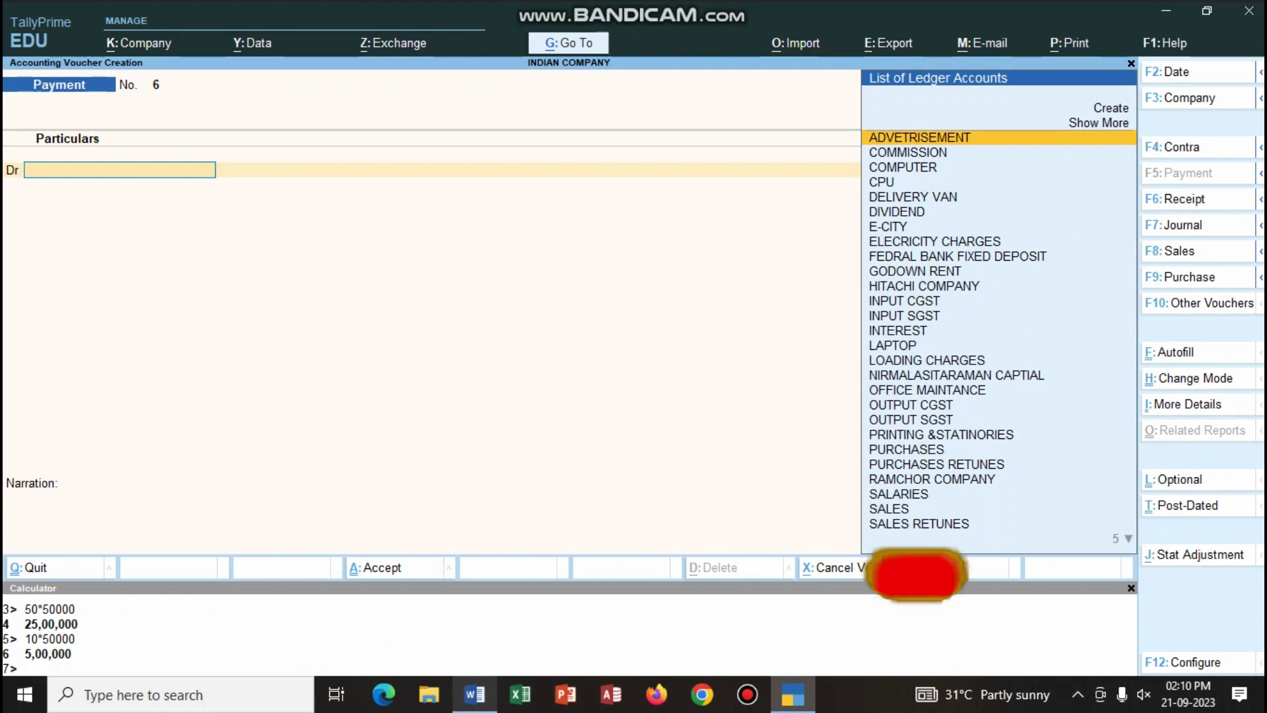
key("alt+Tab")
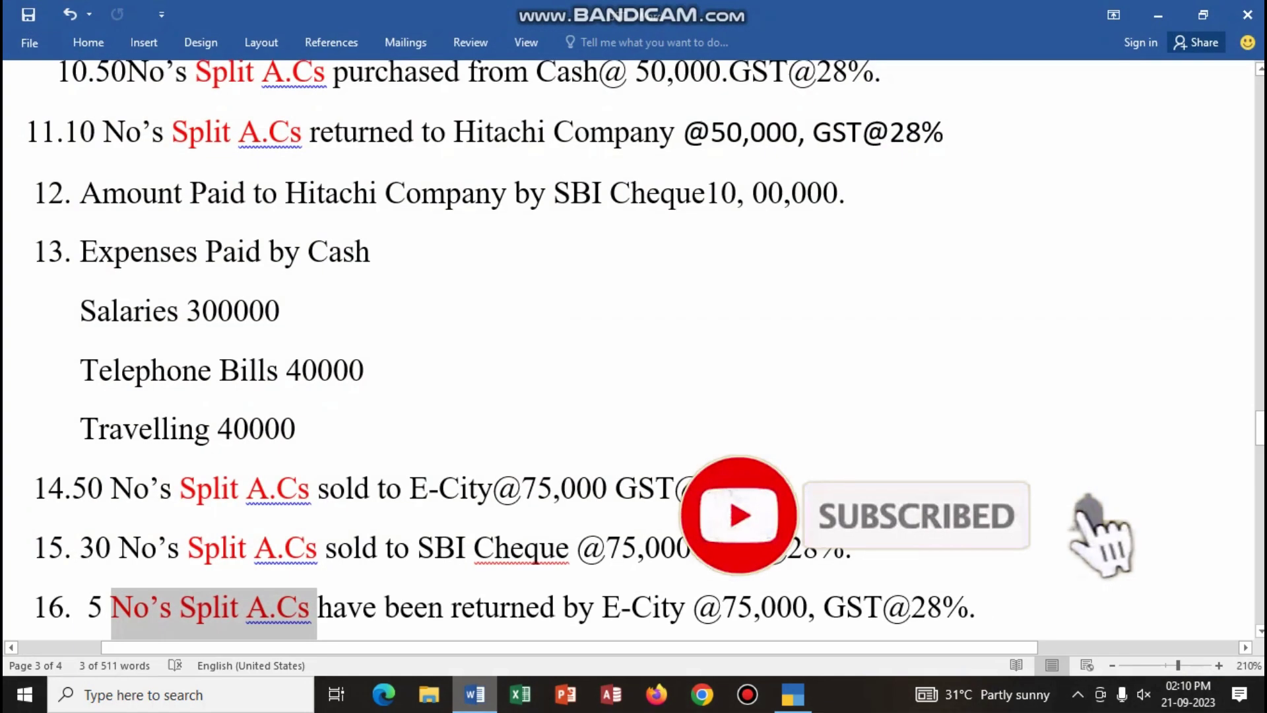
key("alt+Tab")
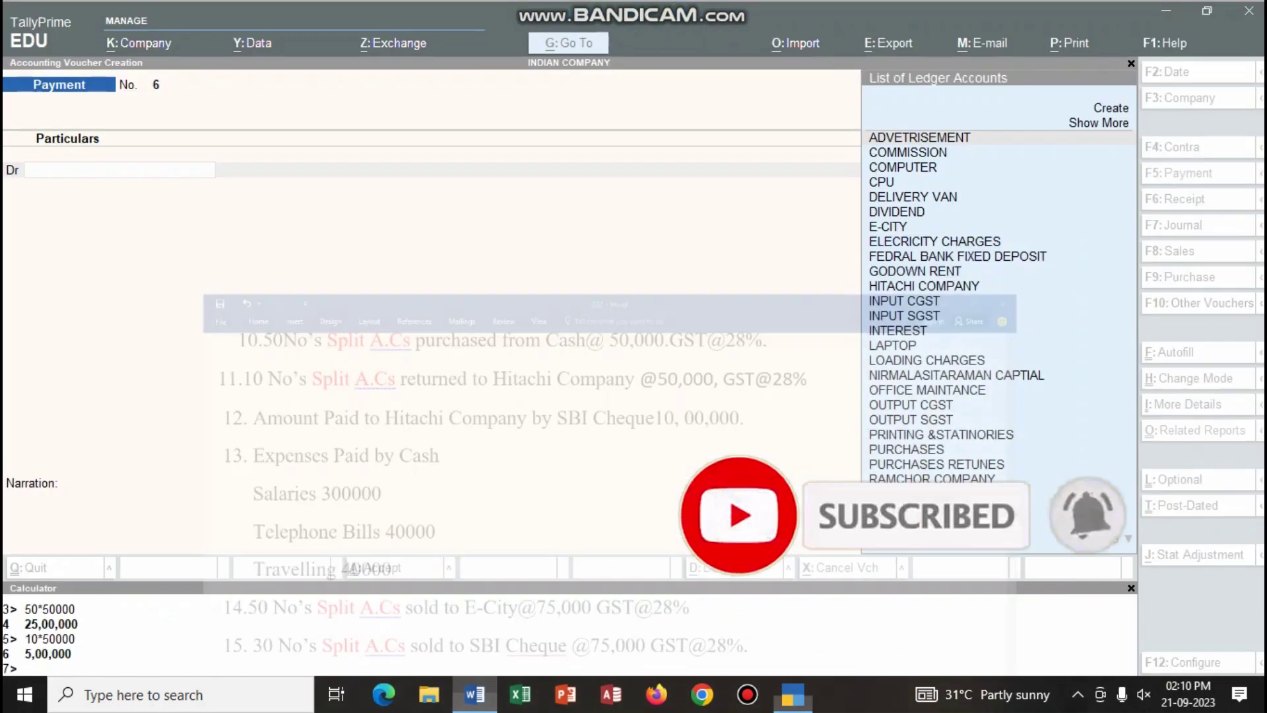
type("SA")
key("Down")
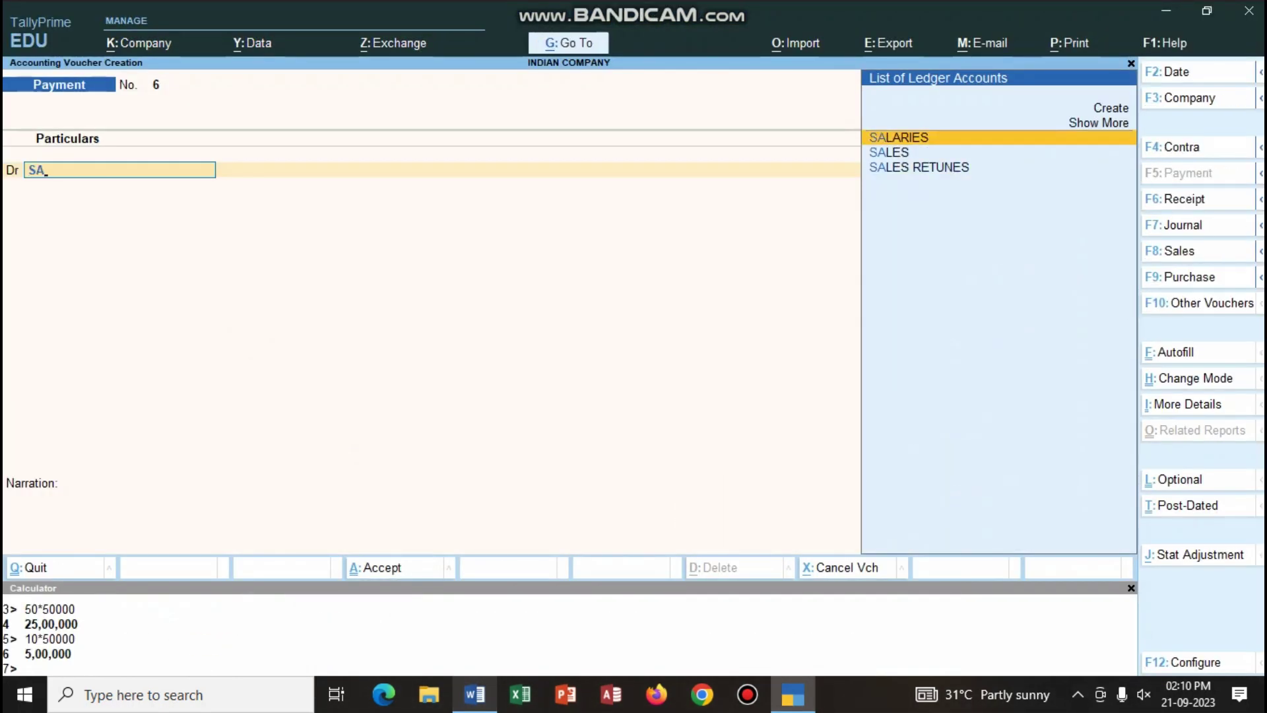
key("Return")
type("3,00,000")
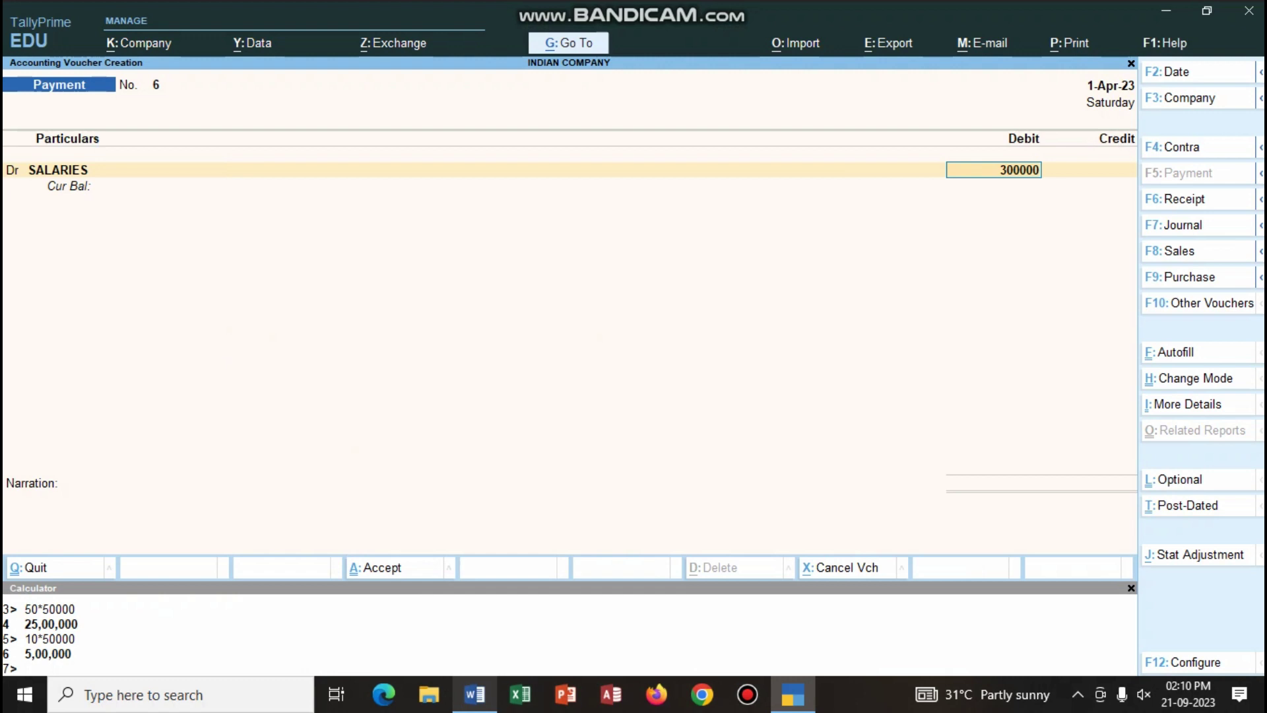
key("Return")
Add a debit line for TRAVELLING of 40,000 to the payment voucher.
type("d")
key("Return")
type("T")
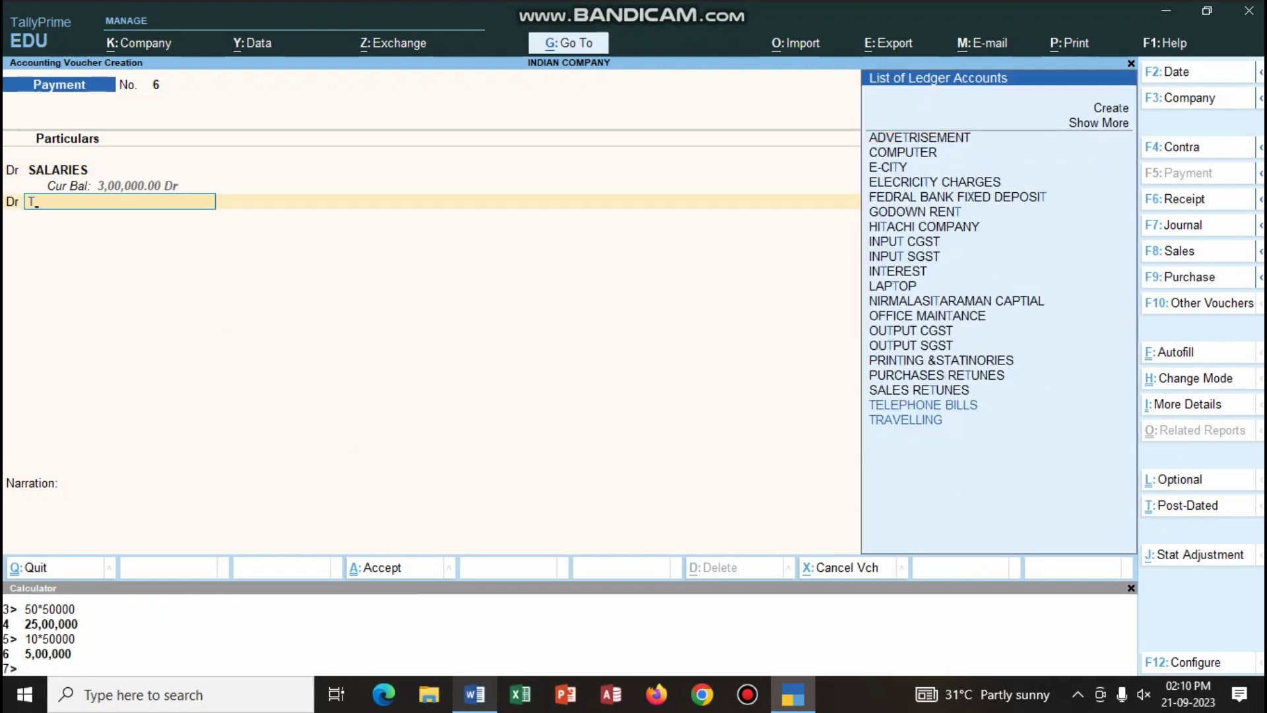
type("RAVELLING")
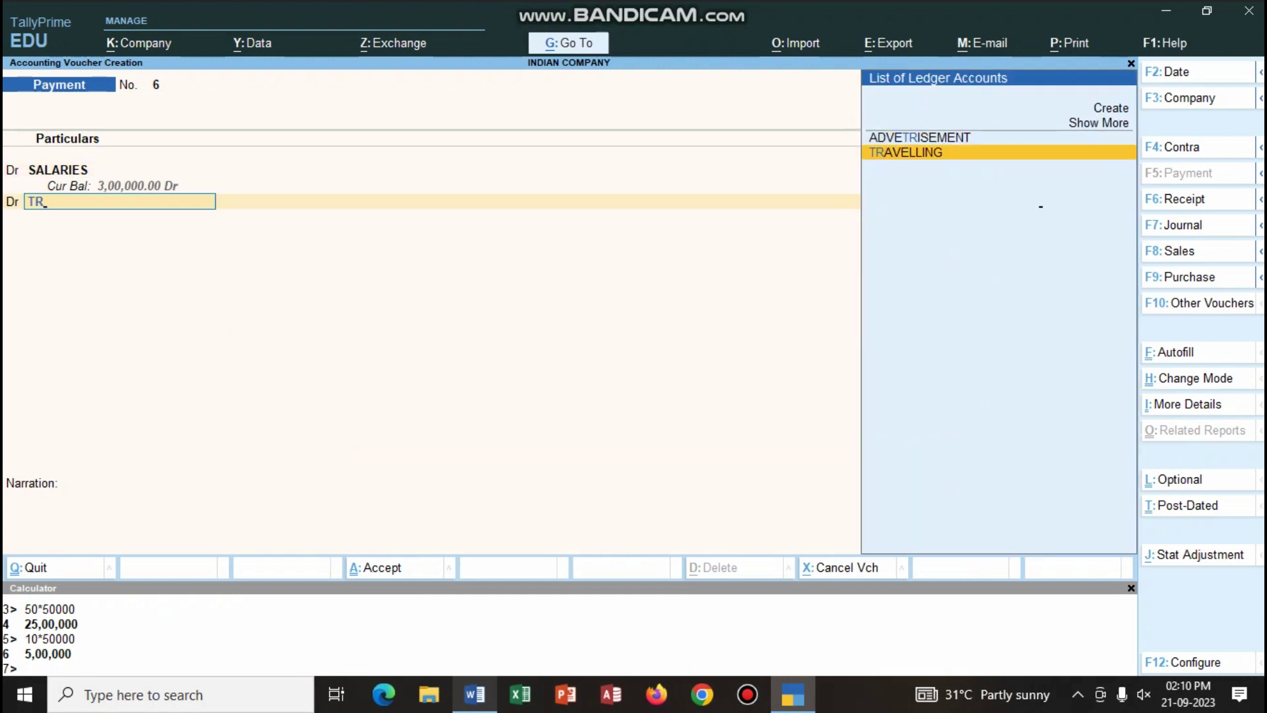
key("Return")
type("40000")
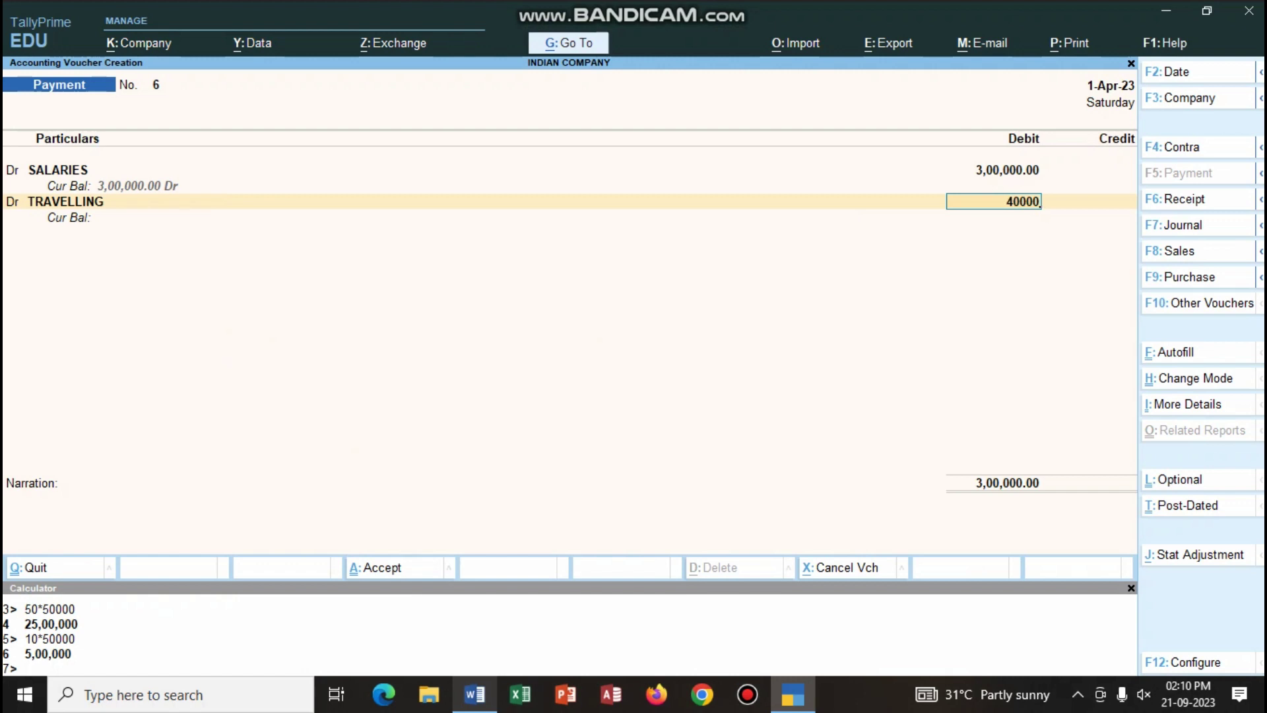
key("Return")
Recheck the remaining cash expense in the Word document, and debit TELEPHONE BILLS 40,000 in the TallyPrime payment voucher.
key("d")
key("Return")
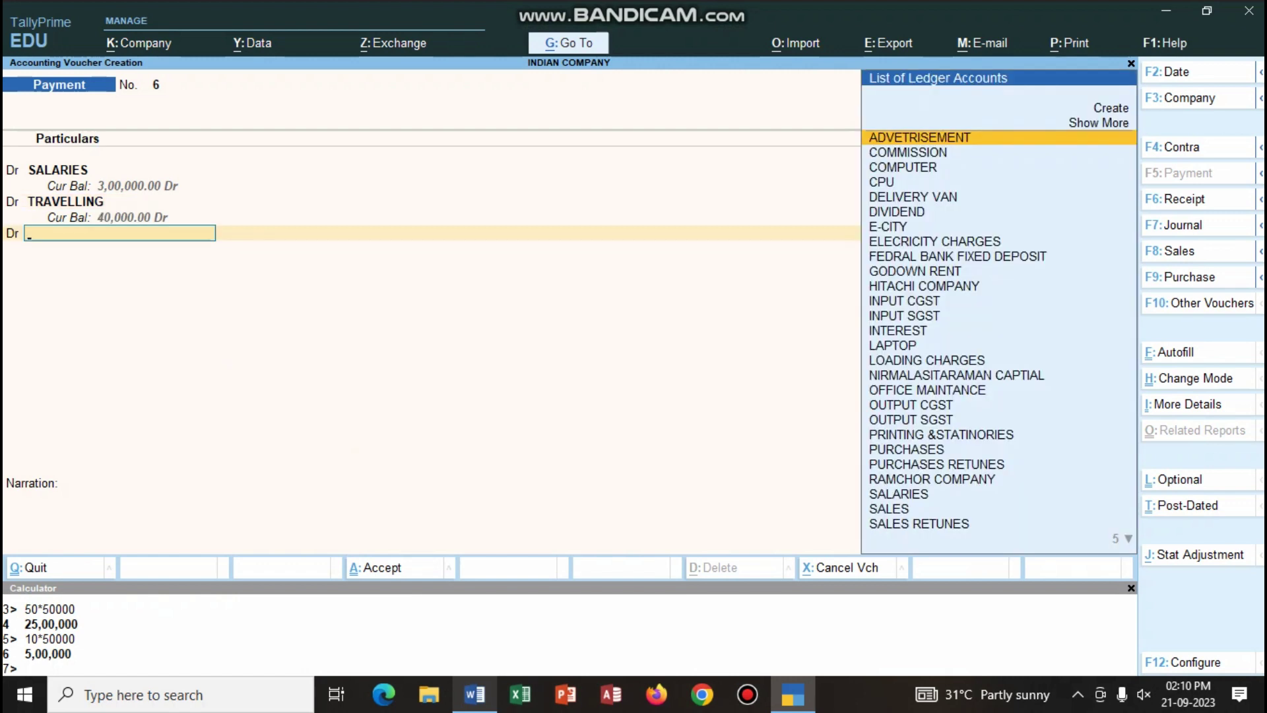
key("alt+Tab")
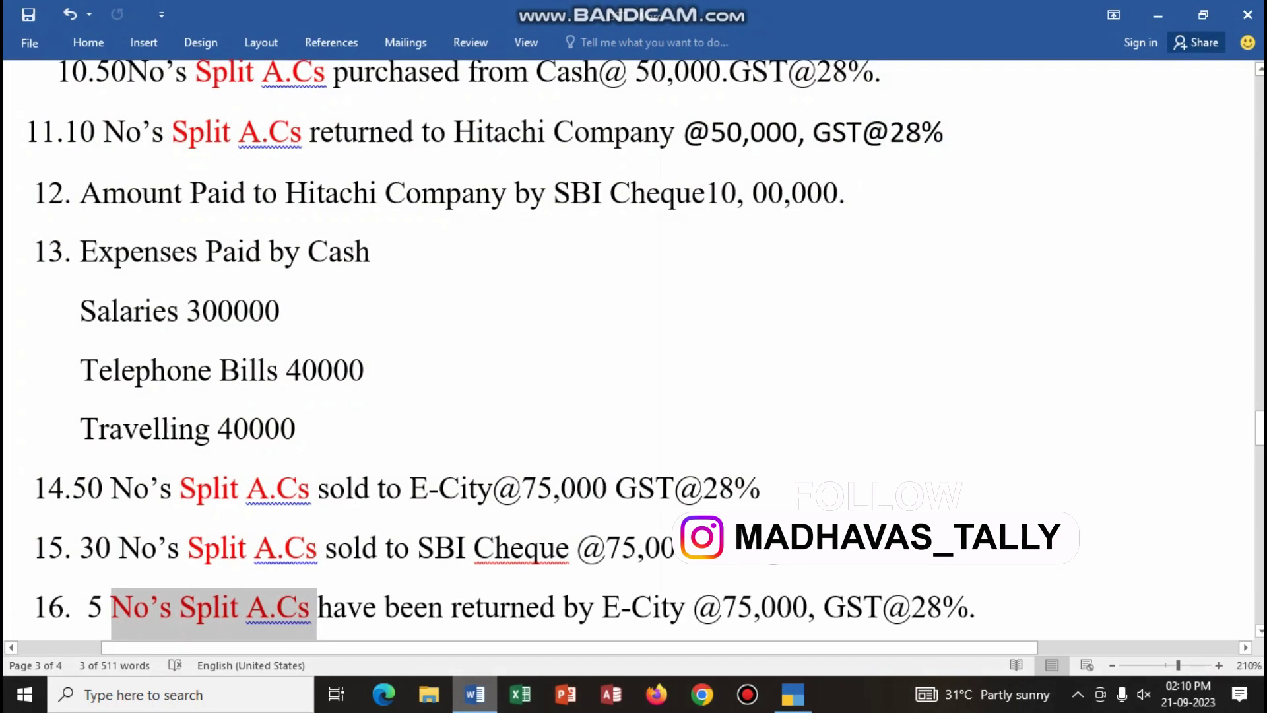
key("alt+Tab")
type("TE")
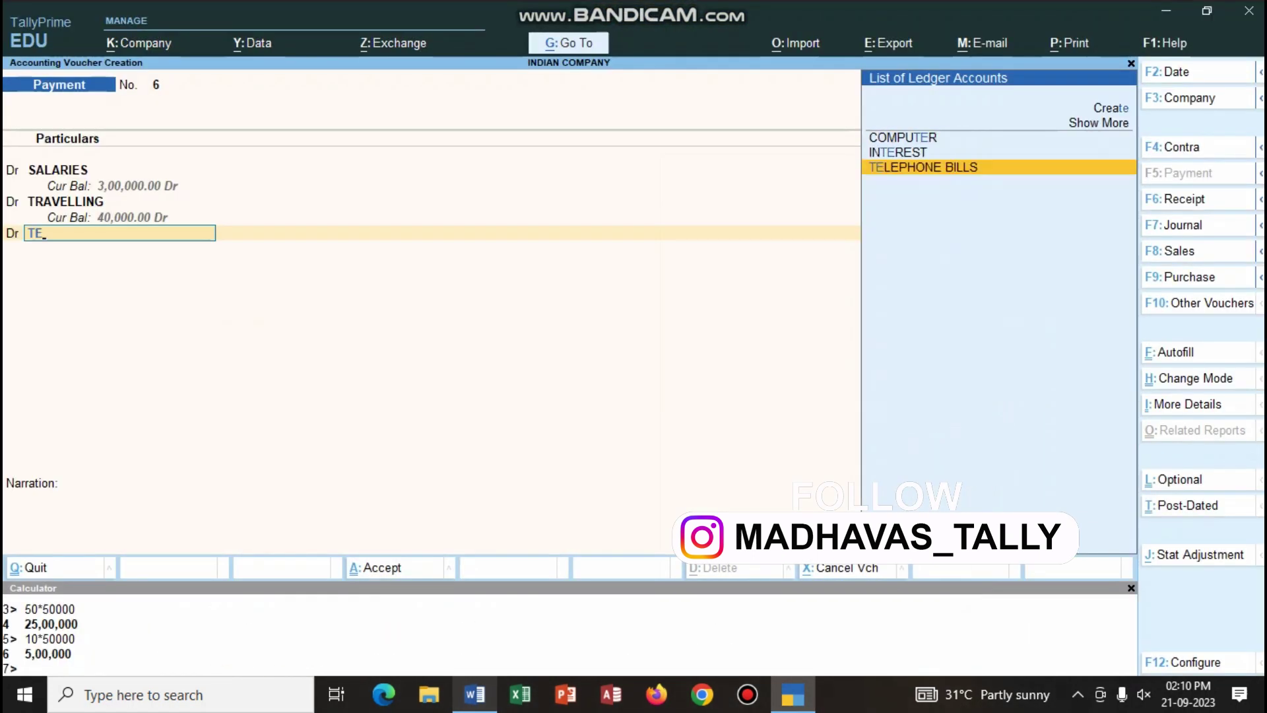
key("Return")
type("40000")
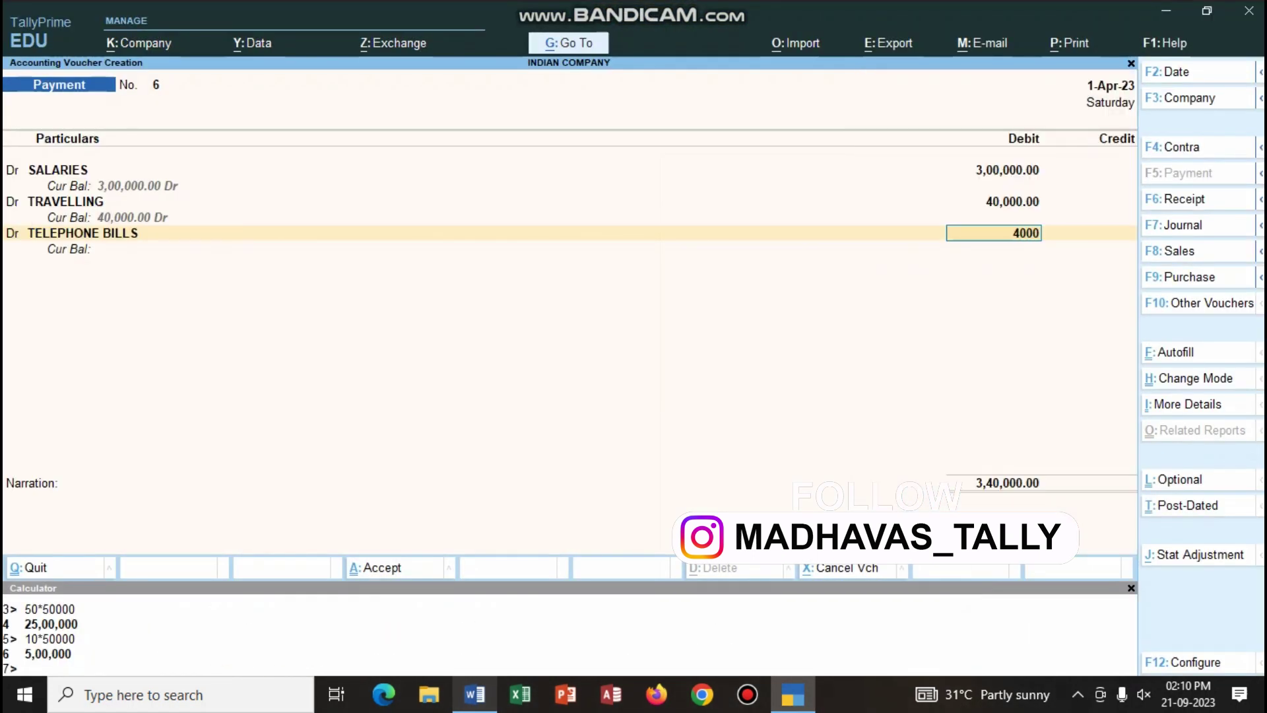
key("Return")
Credit Cash with 3,80,000 to balance the expense payment voucher.
key("Return")
type("CAS")
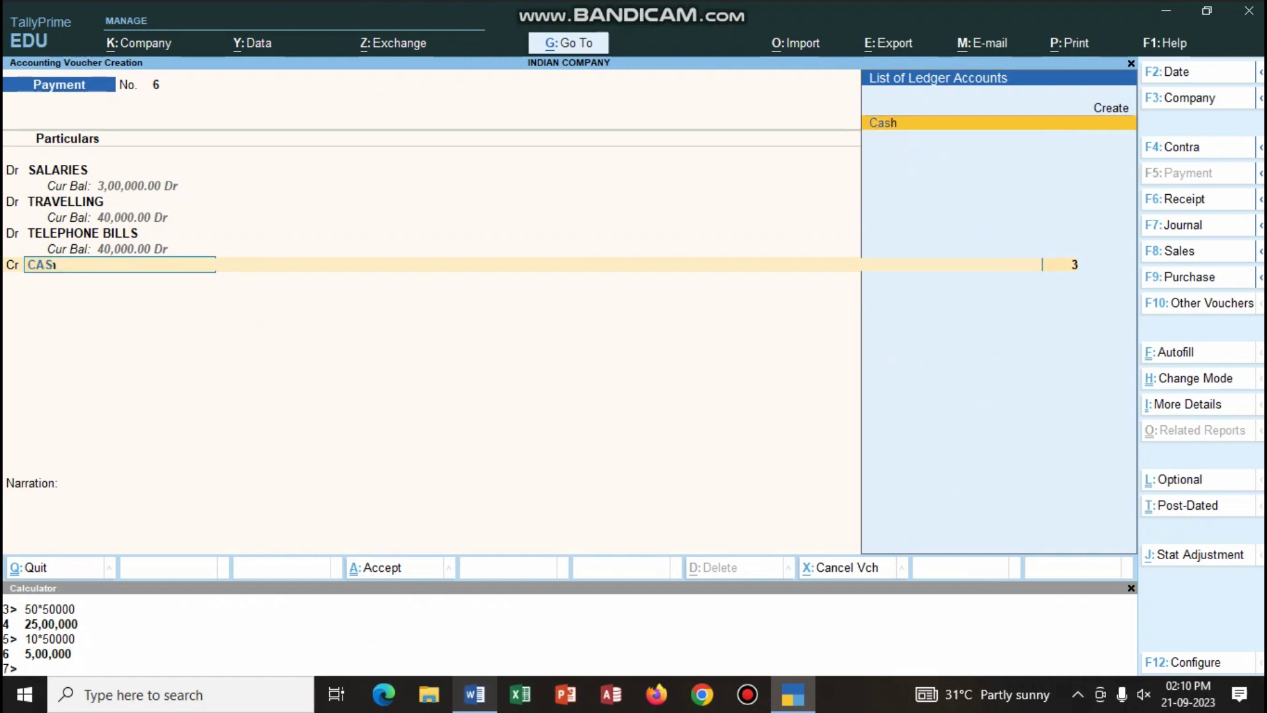
key("Return")
key("Return")
Enter the narration "BEING EXPENCES PAID BY CASH" and save the payment voucher.
type("BEING EXPENCESP")
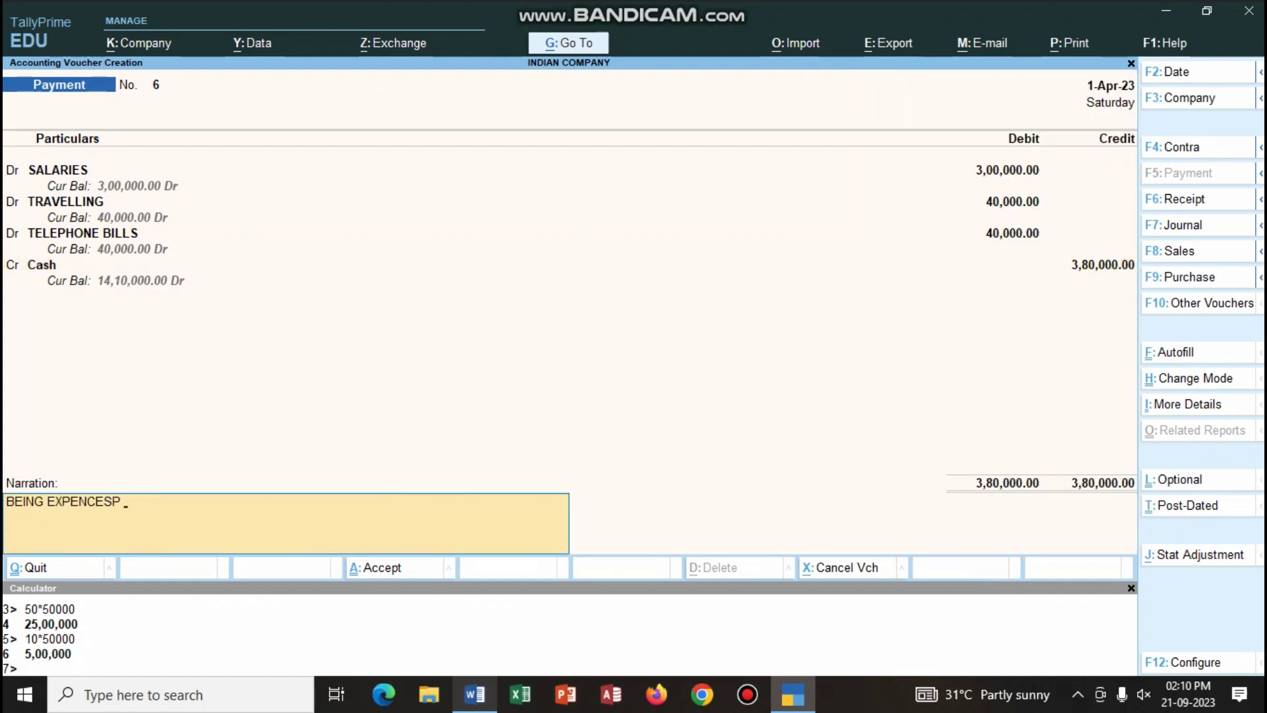
type("PAID BY CASH")
key("Return")
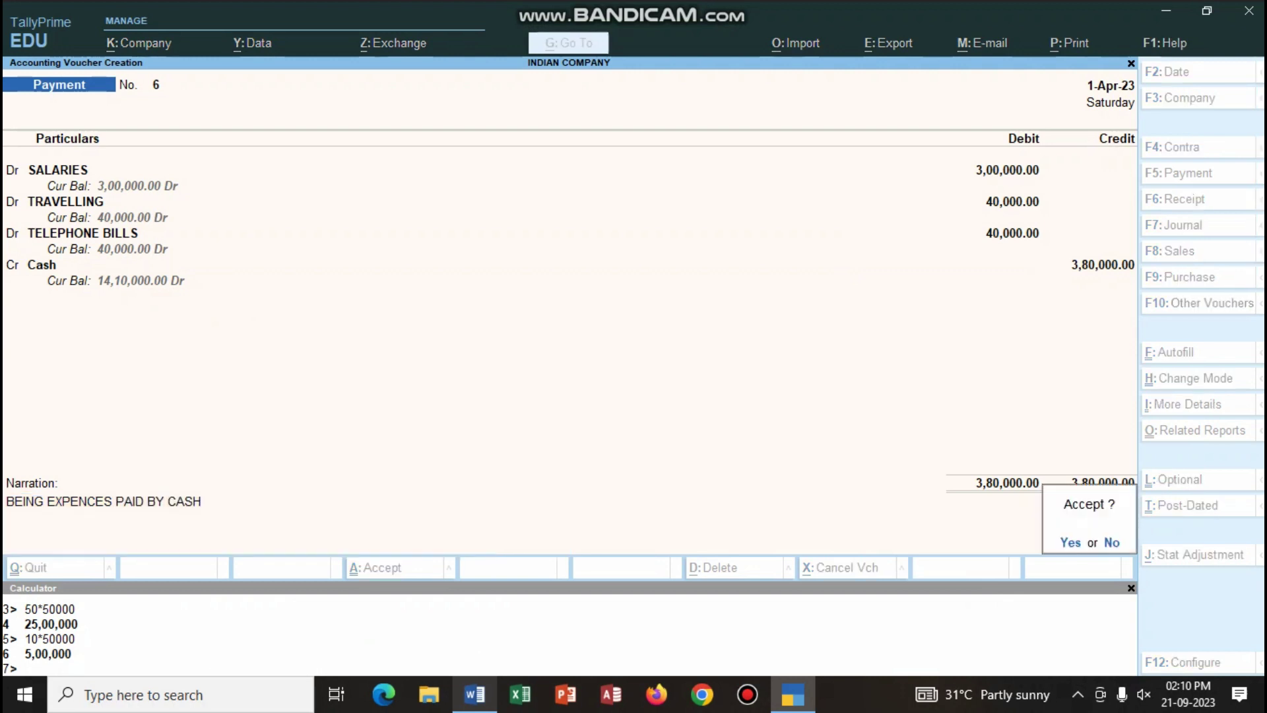
key("Return")
Switch to the Word document and colour "GST@28%" red in entry 14, the E-City sale.
key("alt+Tab")
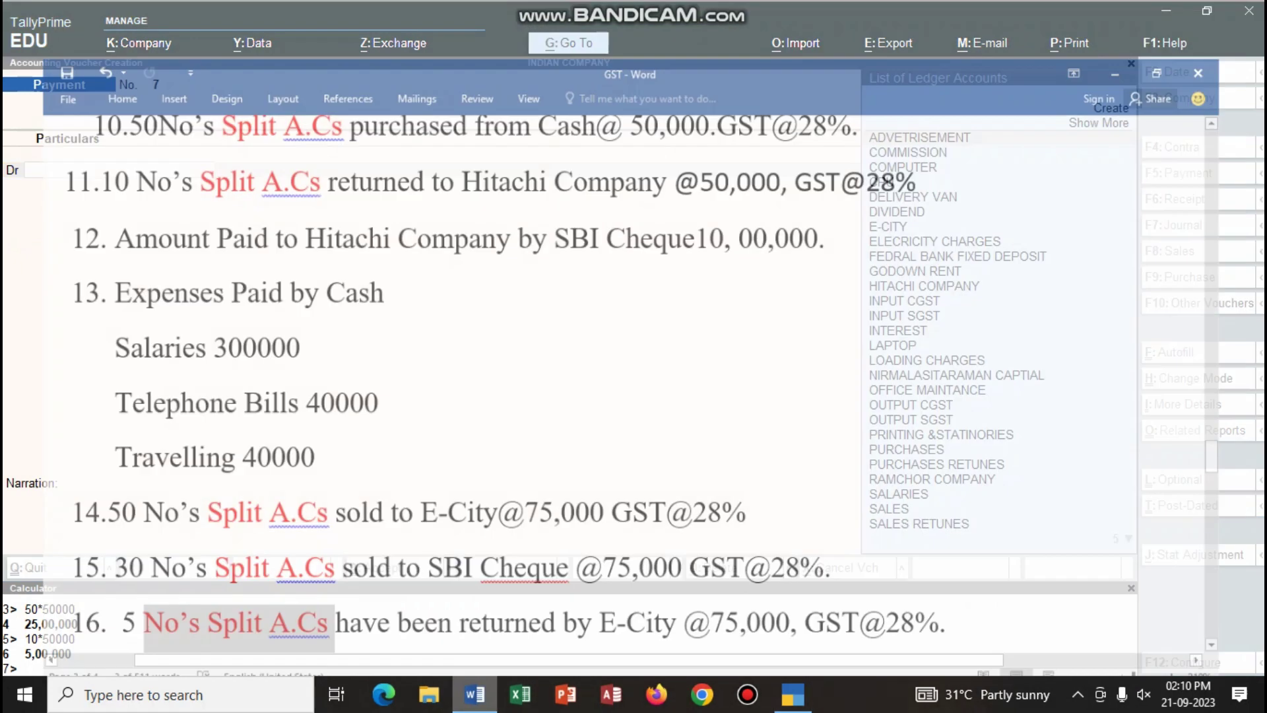
scroll(495, 350, "down", 4)
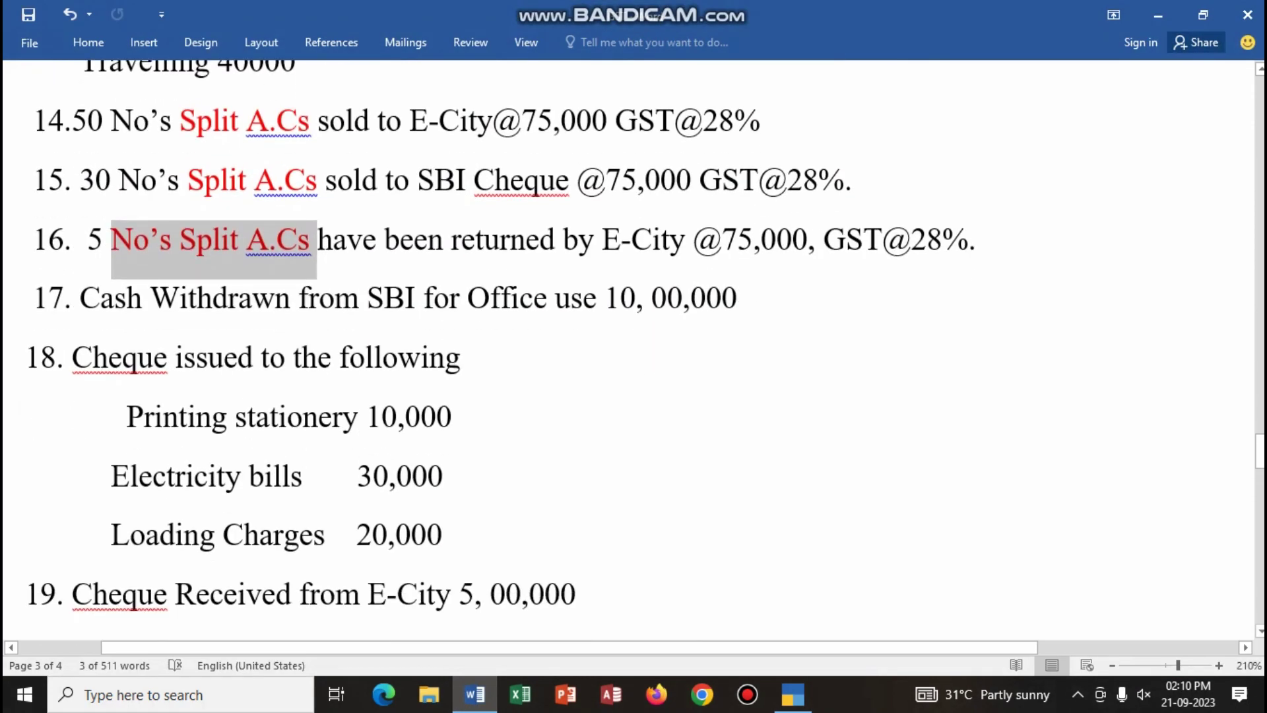
left_click_drag(615, 121, 767, 121)
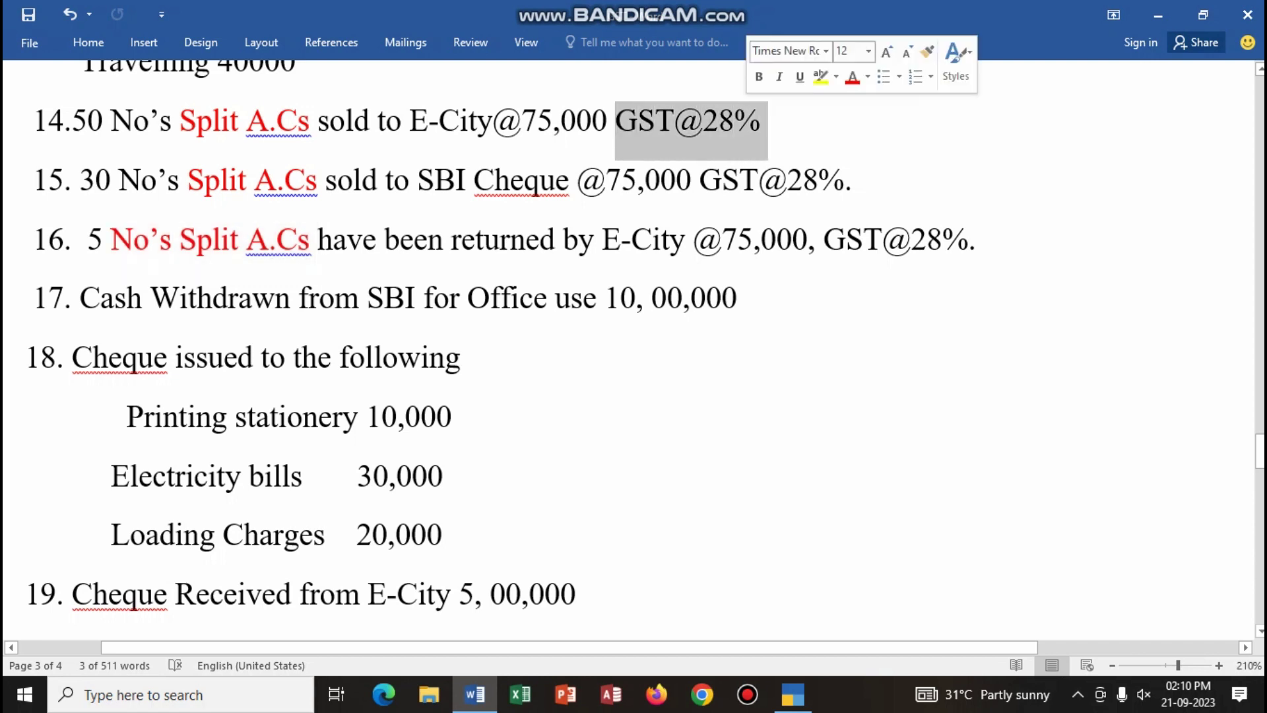
left_click(852, 77)
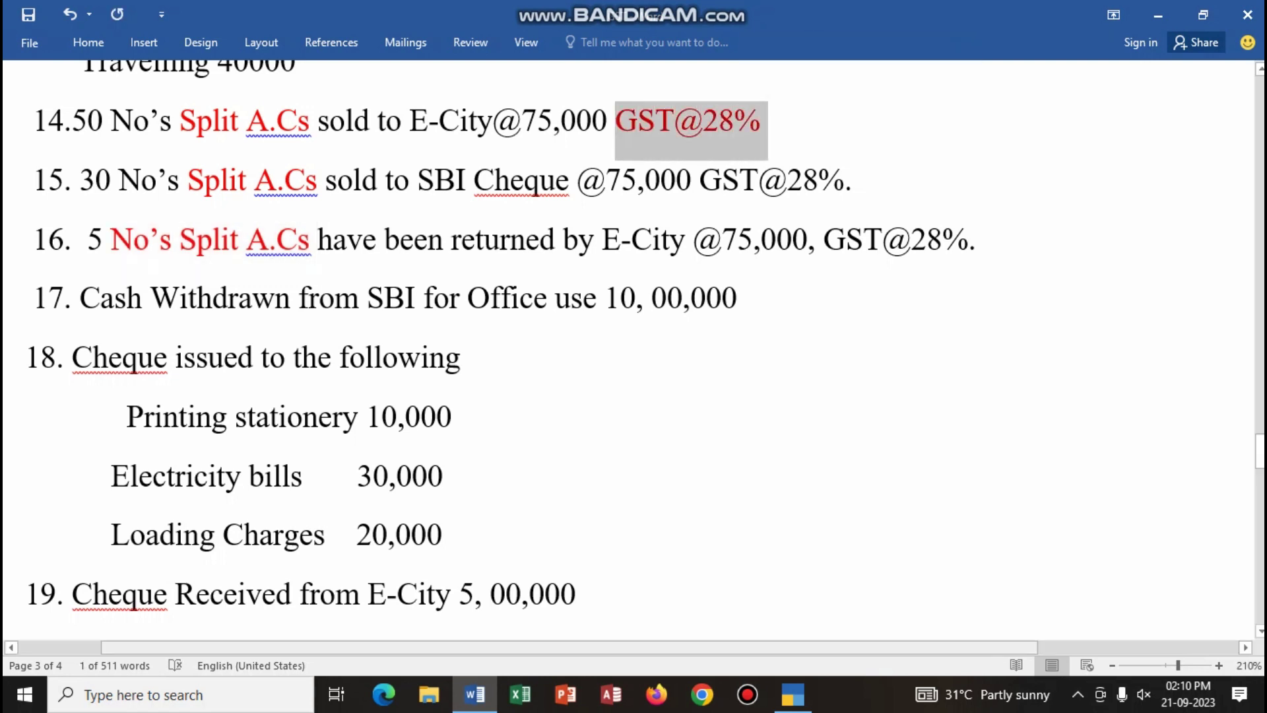
Switch to TallyPrime and start a sales voucher for party E-CITY, leaving the dispatch details blank.
key("alt+Tab")
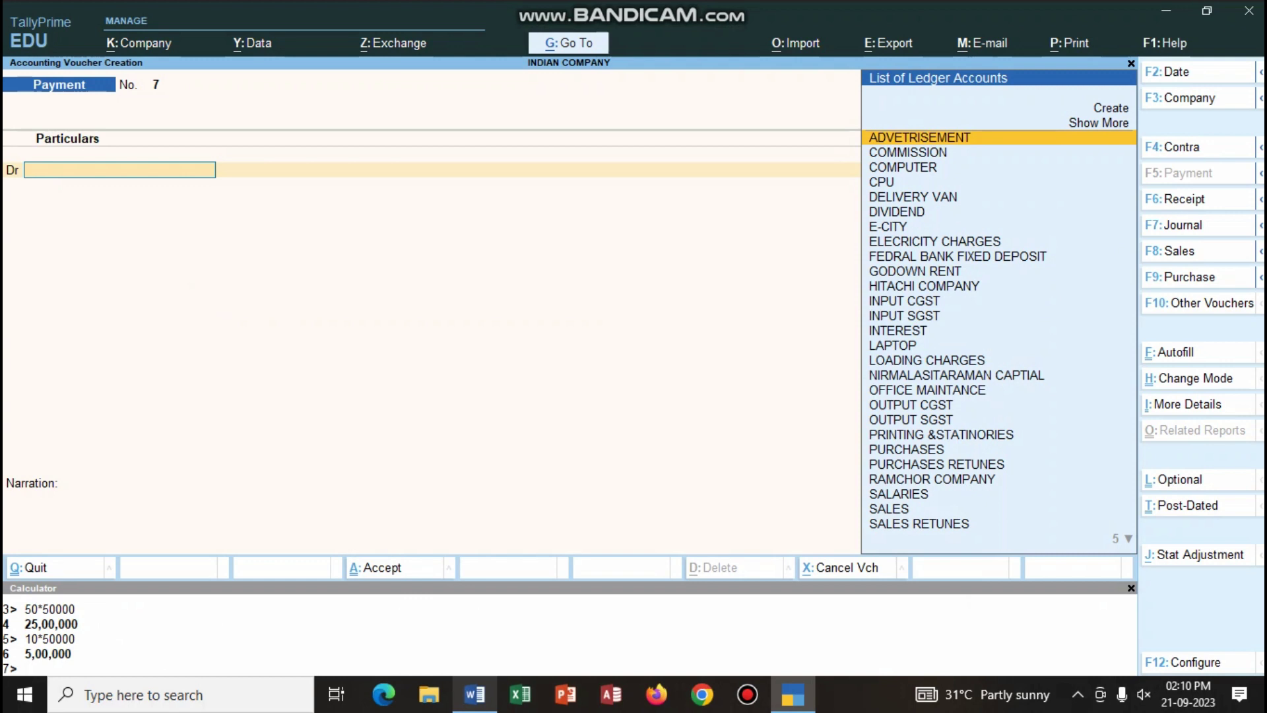
key("F8")
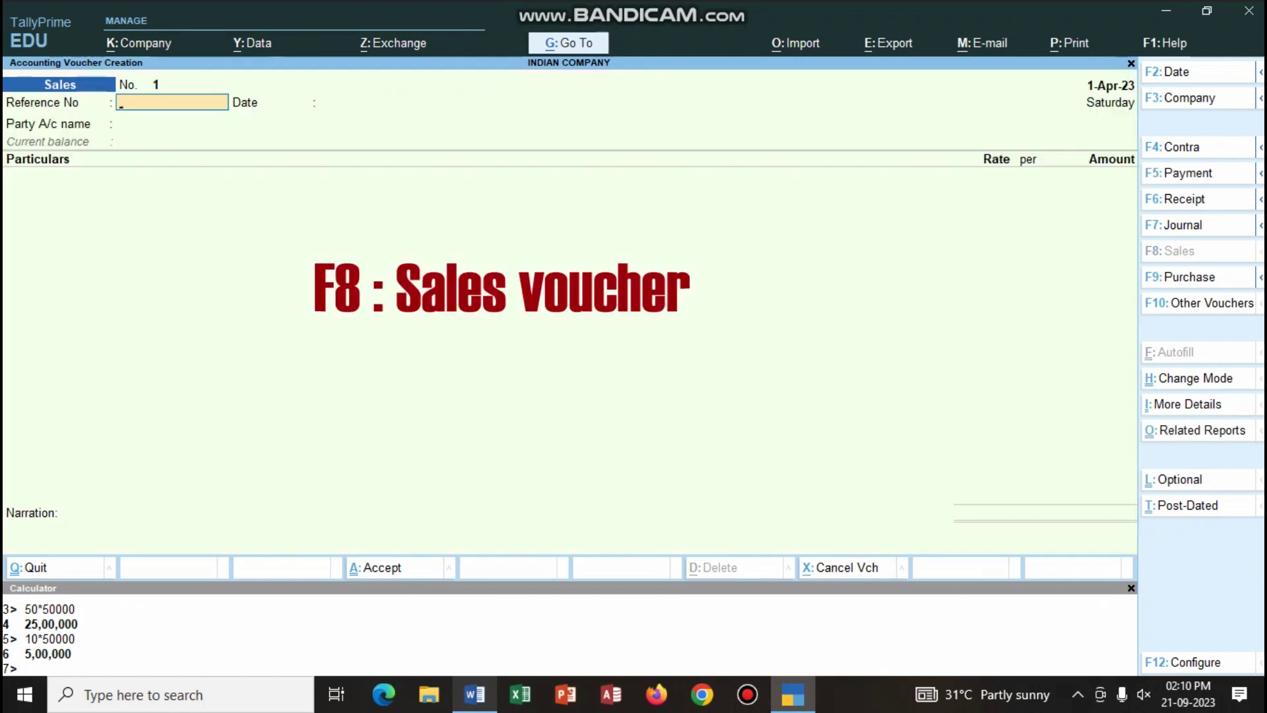
key("Return")
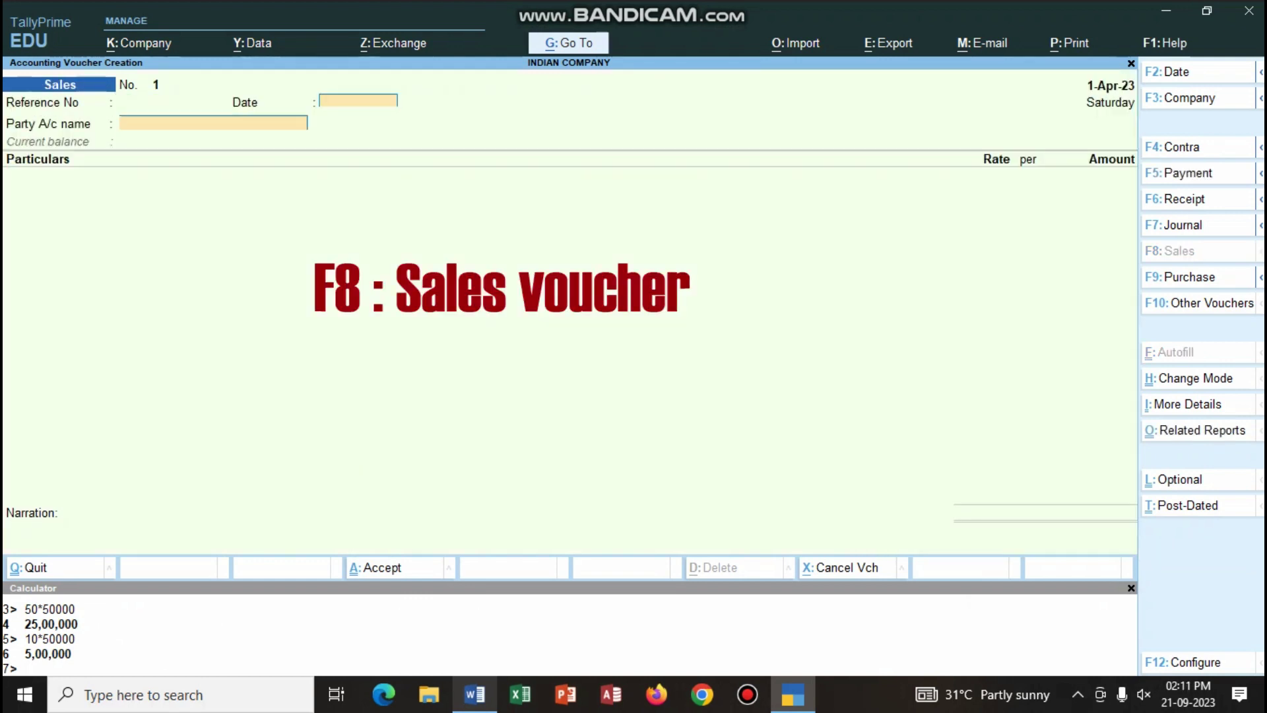
key("Return")
key("Return")
key("Return")
key("Return")
key("Return")
key("Return")
key("Return")
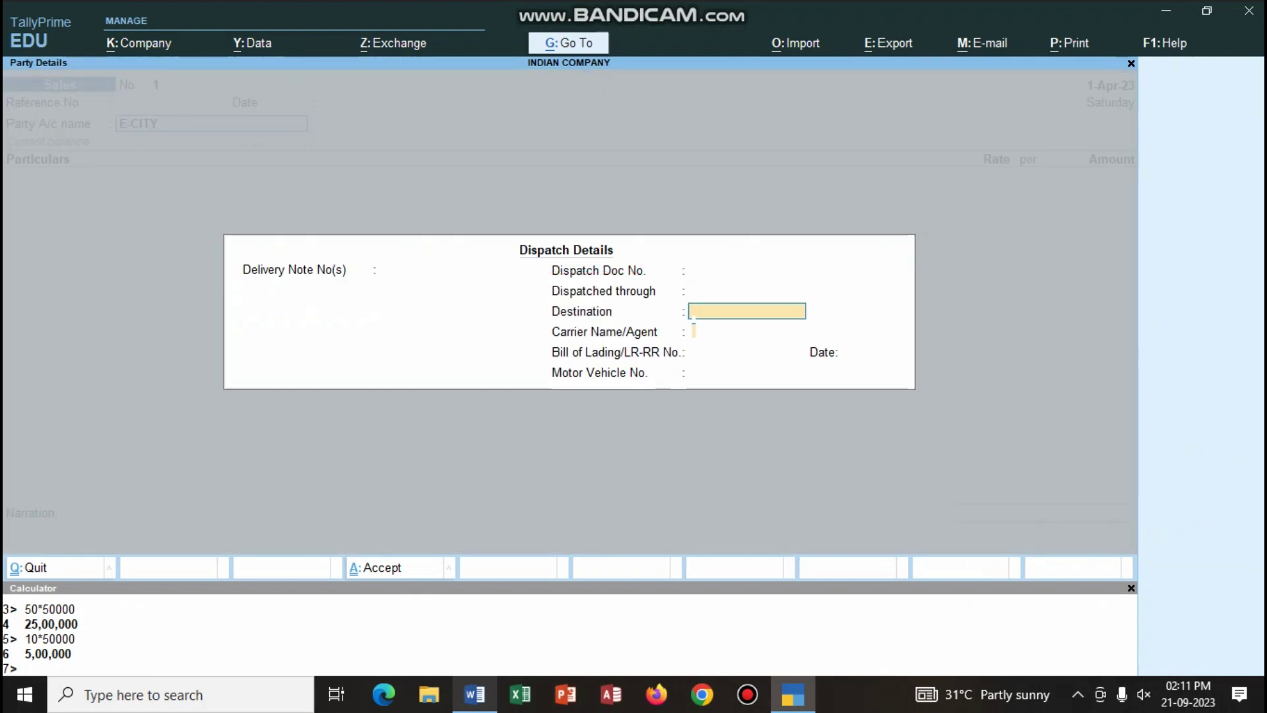
Accept E-CITY's party details with Andhra Pradesh as state and place of supply, Regular GST registration and no GSTIN.
key("Return")
key("Return")
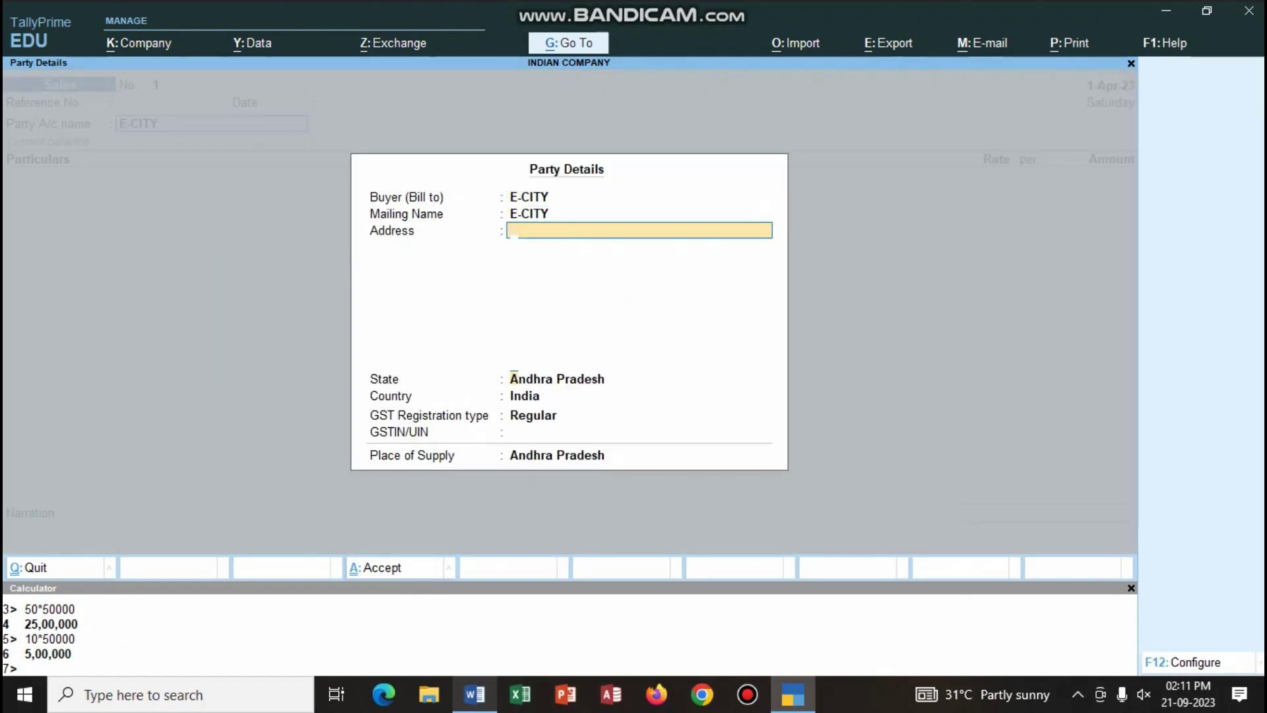
key("Return")
key("Return")
key("Return")
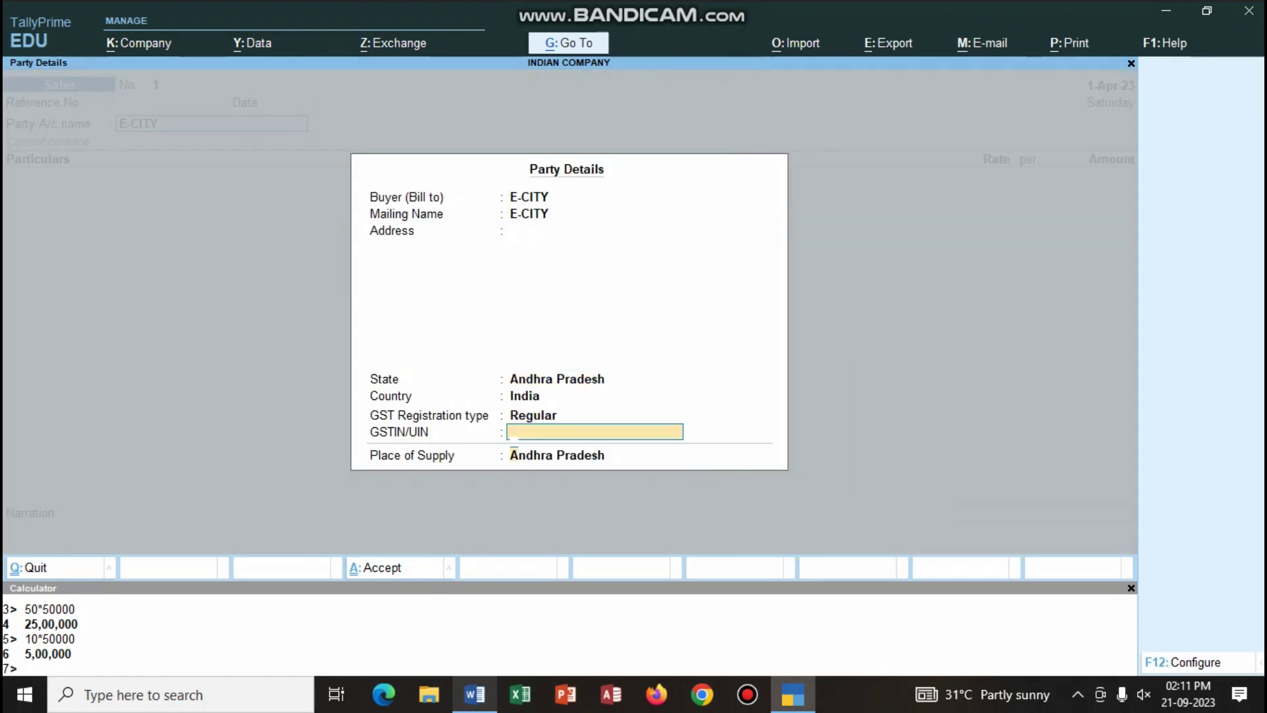
key("Return")
key("Return")
Add the SALES ledger to the voucher with 37,50,000, calculated as 50*75000.
type("SA")
key("Down")
key("Up")
key("Return")
key("ctrl")
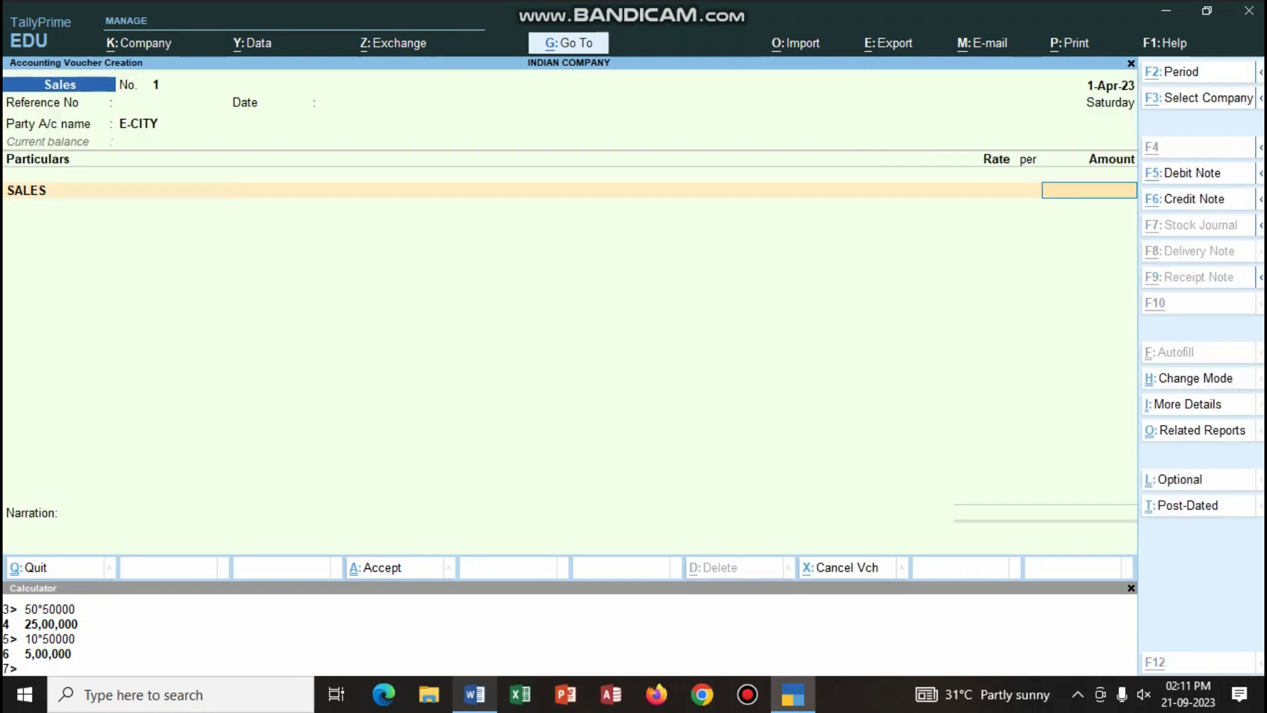
key("ctrl+n")
type("50*75000")
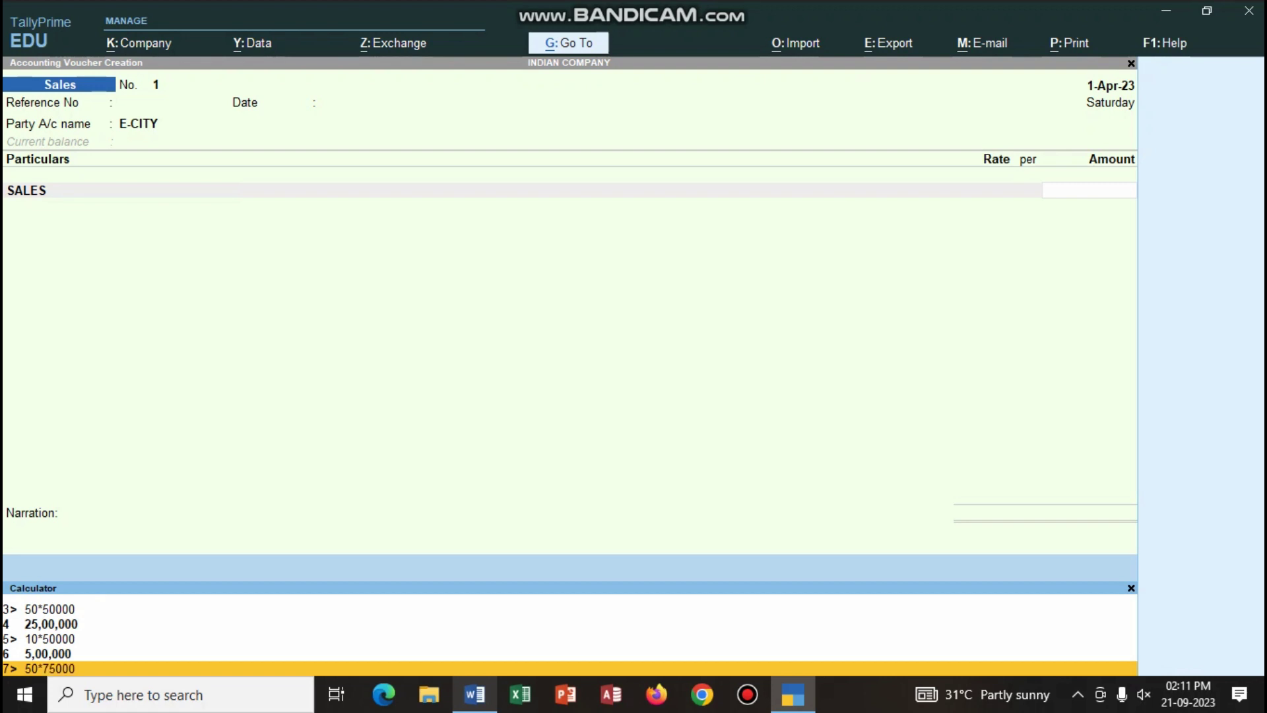
key("Return")
key("ctrl+m")
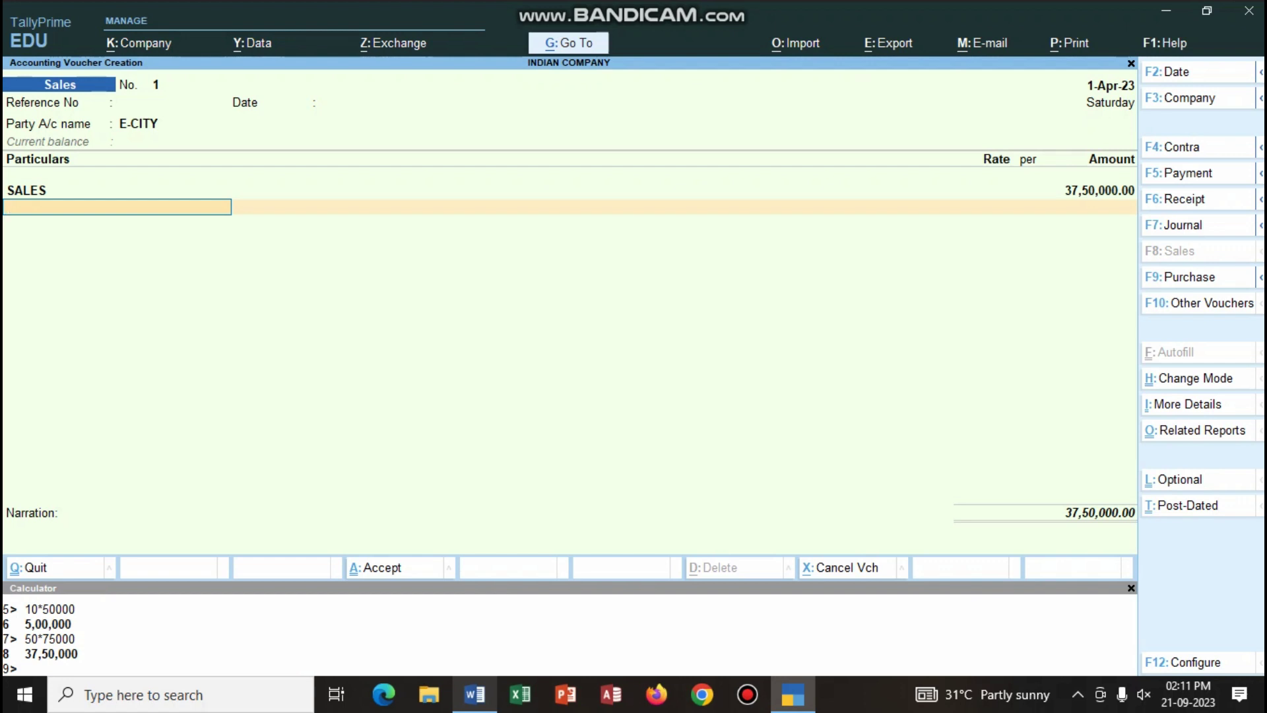
Add the OUTPUT CGST and OUTPUT SGST ledgers to the sales voucher at 14% each.
type("ou")
key("Down")
key("Return")
key("Return")
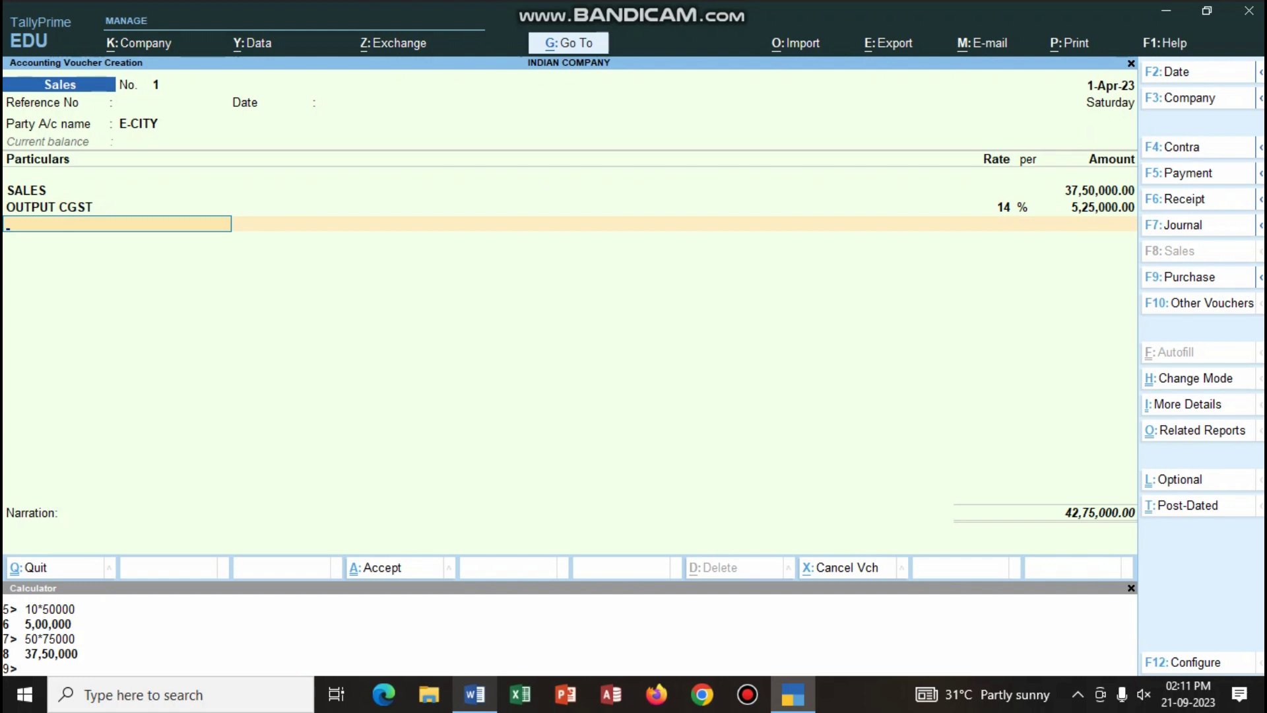
type("ou")
key("Down")
key("Return")
key("Return")
Allocate the 48,00,000 debit of E-CITY bill-wise as New Ref 1 without a due date.
key("Return")
key("Return")
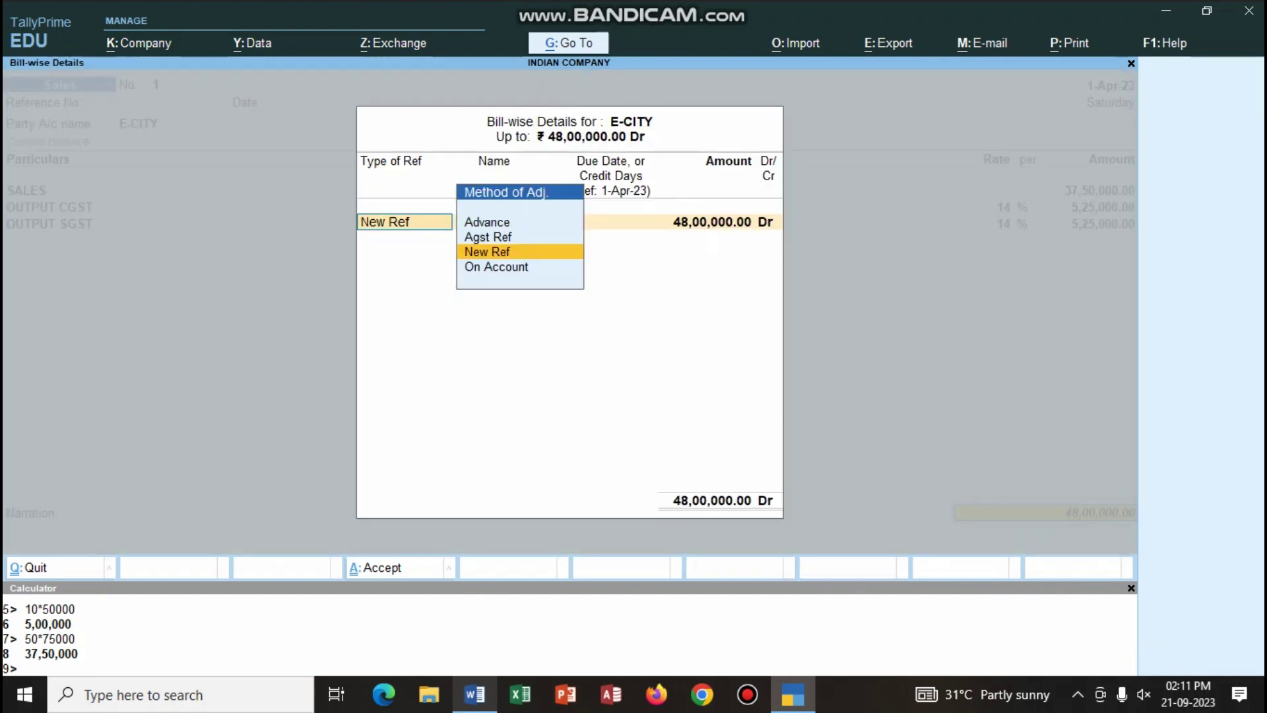
key("Return")
key("Return")
key("Return")
key("Return")
key("Return")
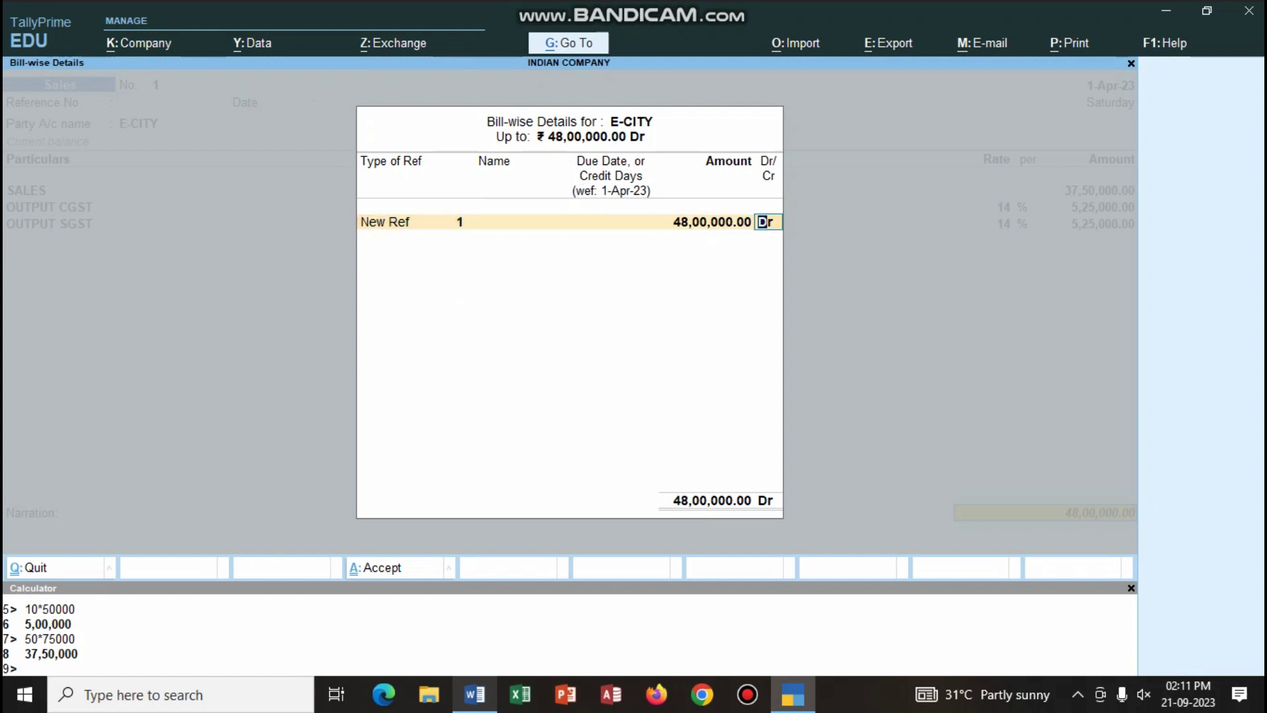
key("Return")
Enter the narration "BEING SPLIT ACS SOLD TO PARTY GST APPLICABLE" and save the E-CITY sales voucher.
type("BEING S")
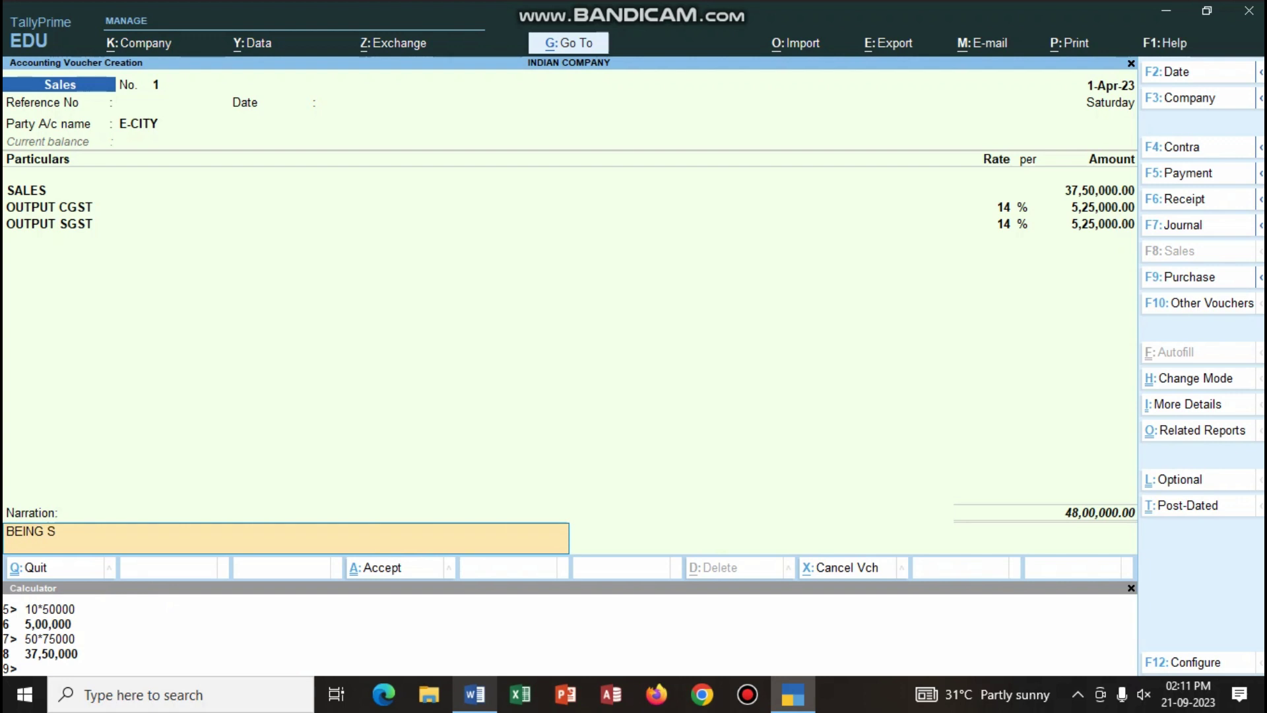
type("PLIT ACS SOLSD")
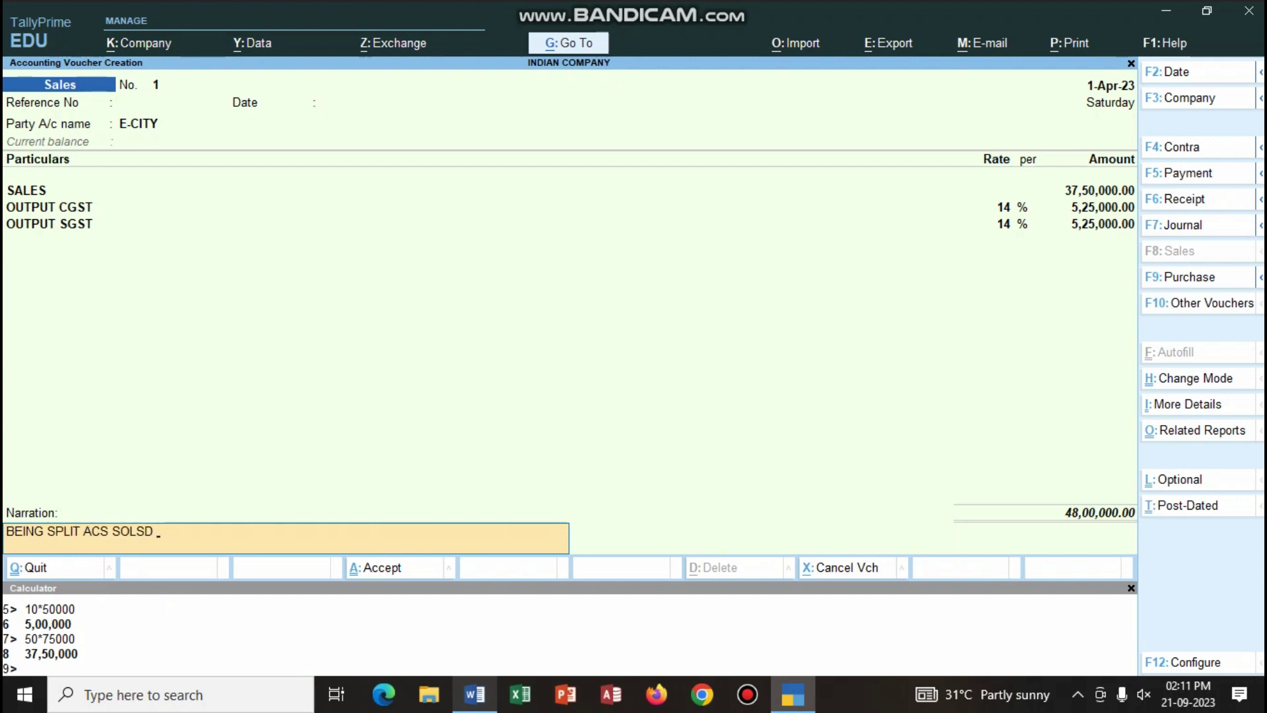
key("BackSpace")
key("BackSpace")
type("D TO PARTY GST A")
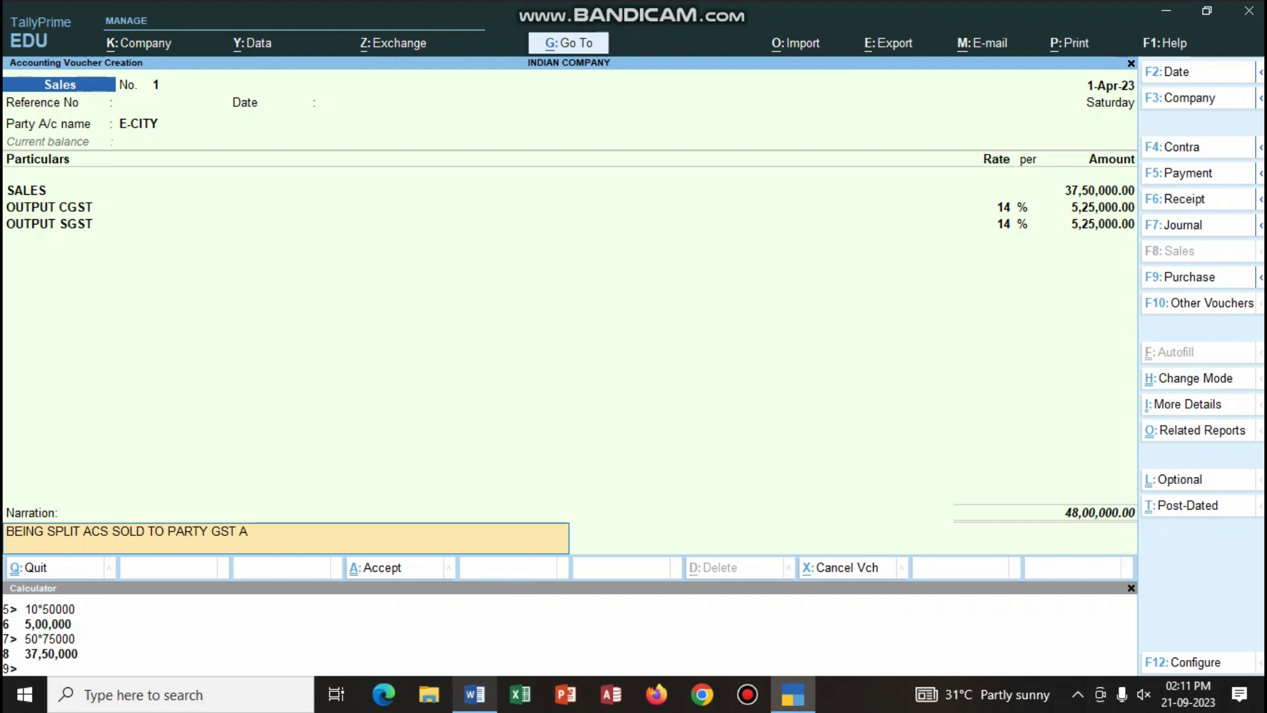
type("PPLICABLE")
key("Return")
key("Return")
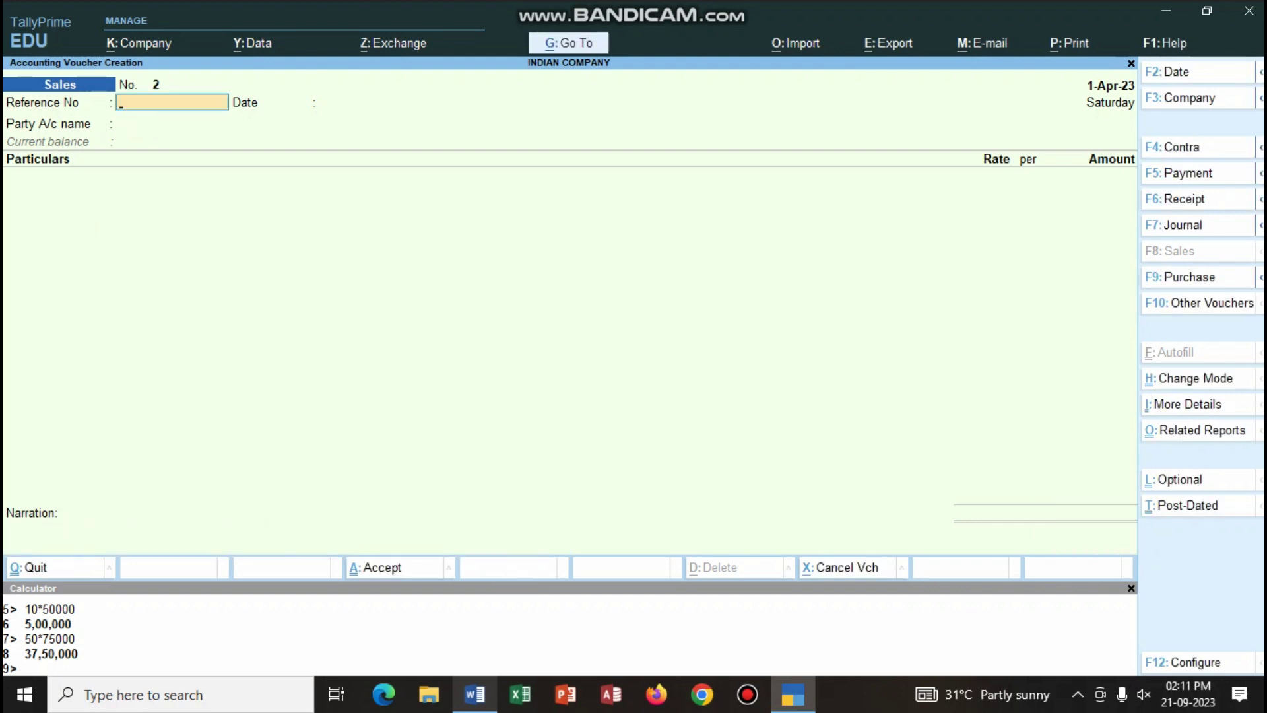
In the Word document, colour "GST@28%." in transaction 15 red, and return to TallyPrime.
key("alt+Tab")
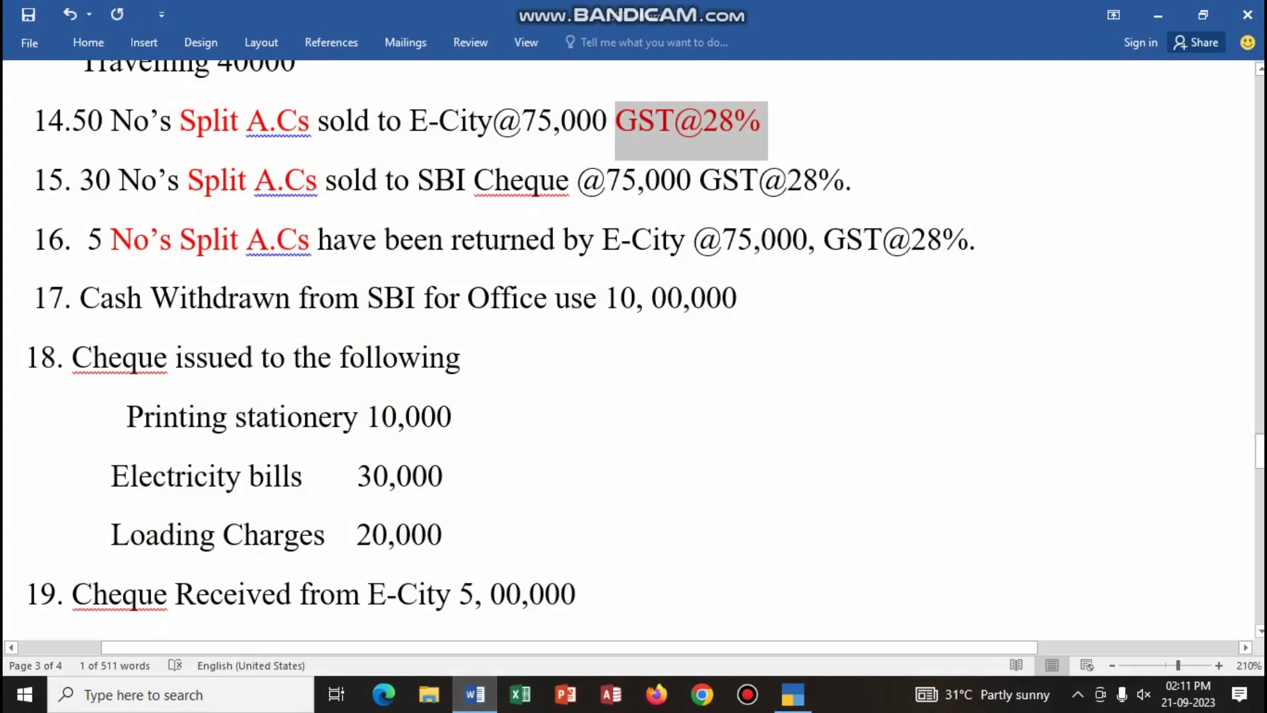
left_click_drag(701, 188, 851, 188)
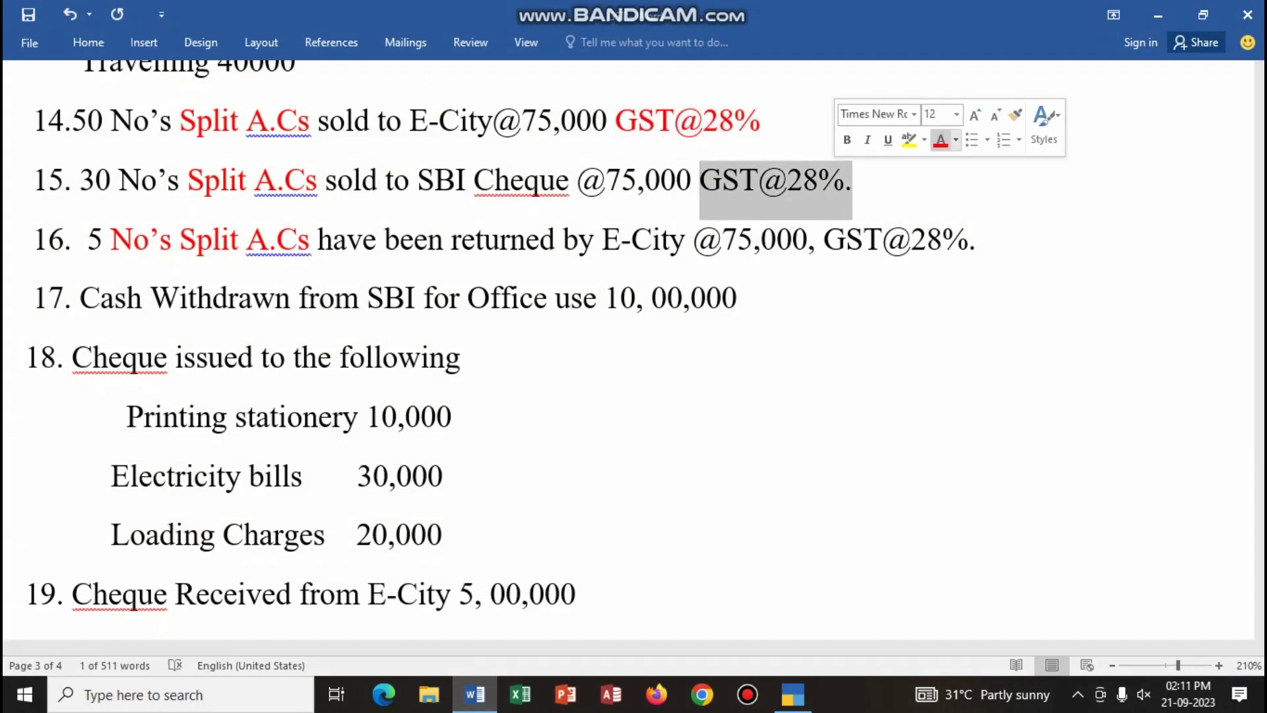
left_click(940, 139)
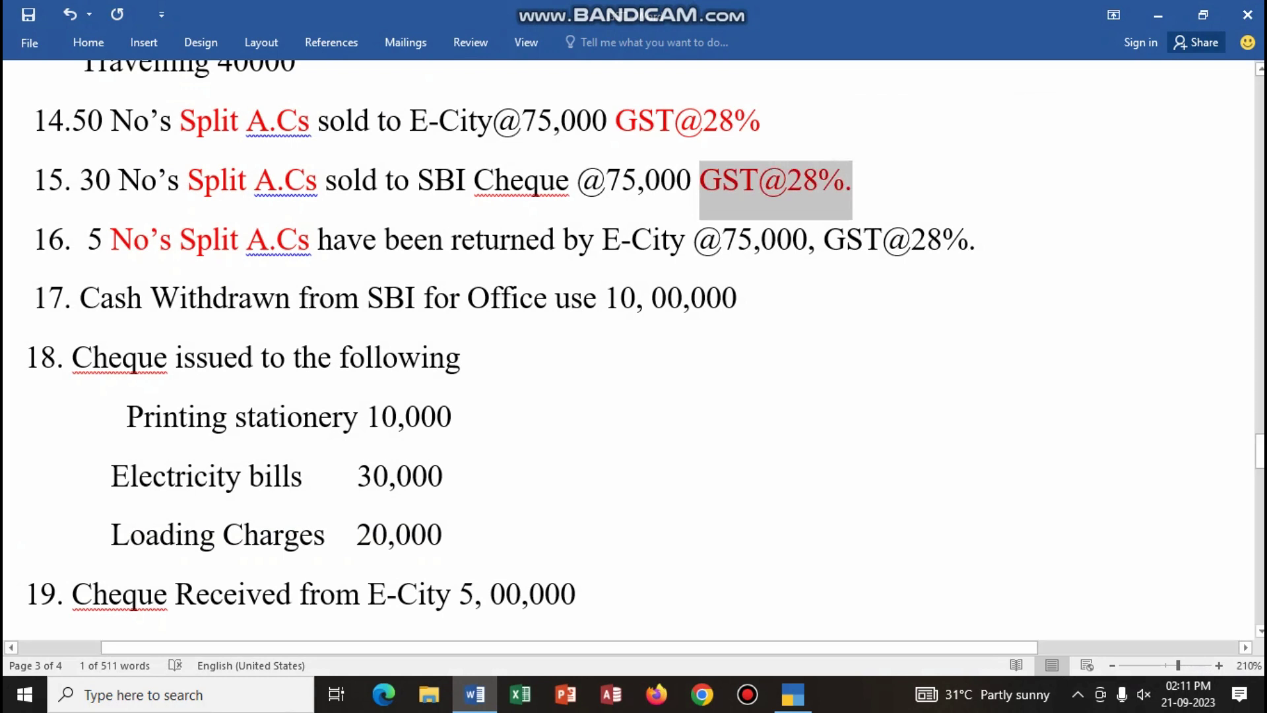
key("alt+Tab")
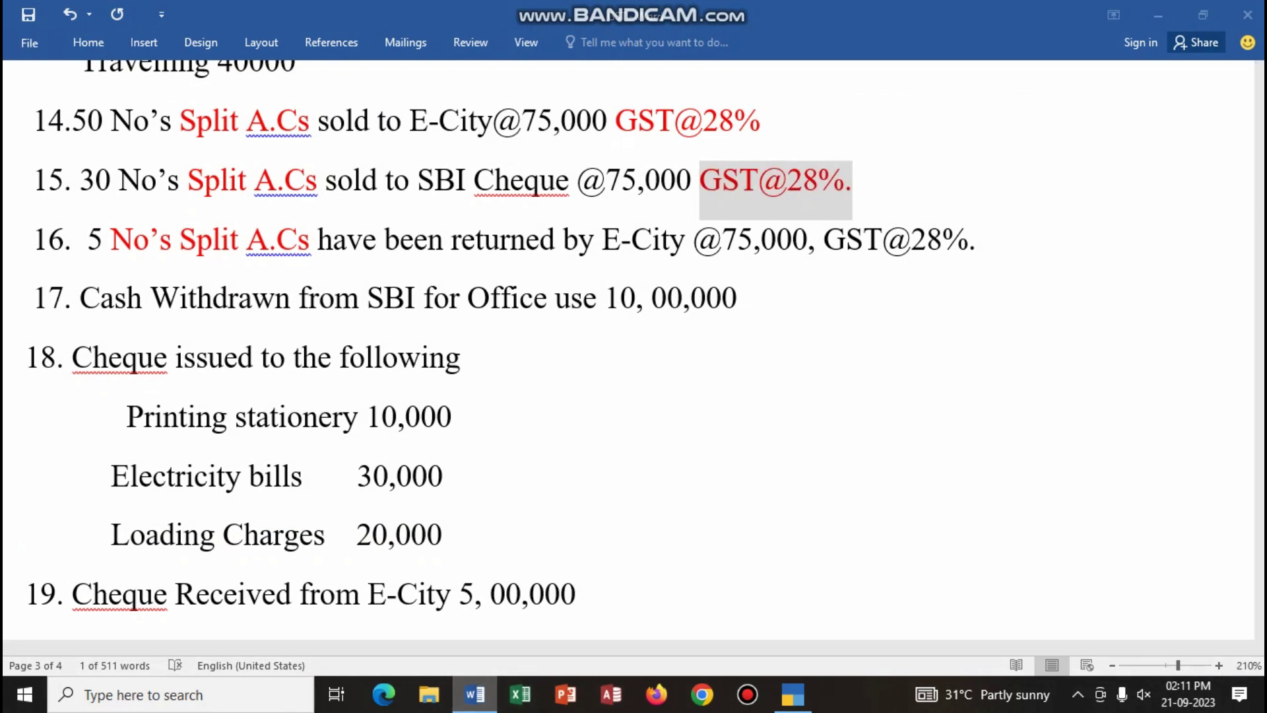
Set SBI BANK as the party of the new sales voucher, leaving the reference and dispatch details blank.
key("Return")
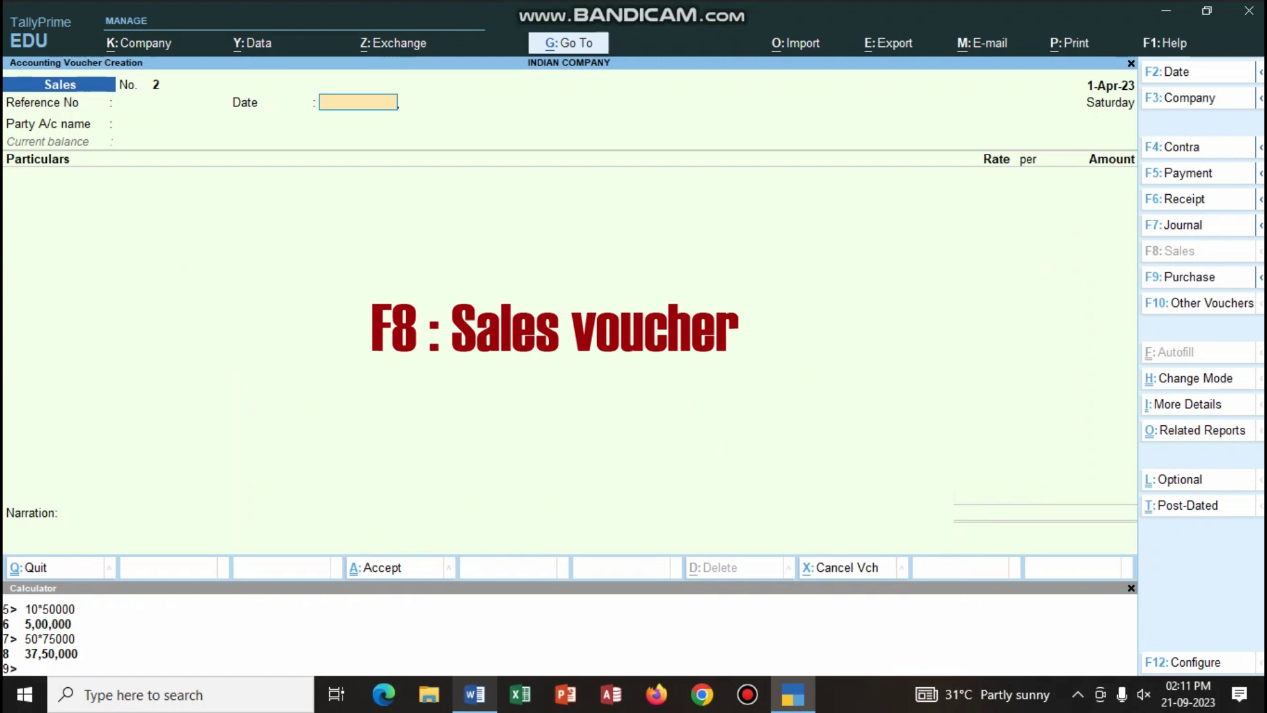
key("Return")
type("S")
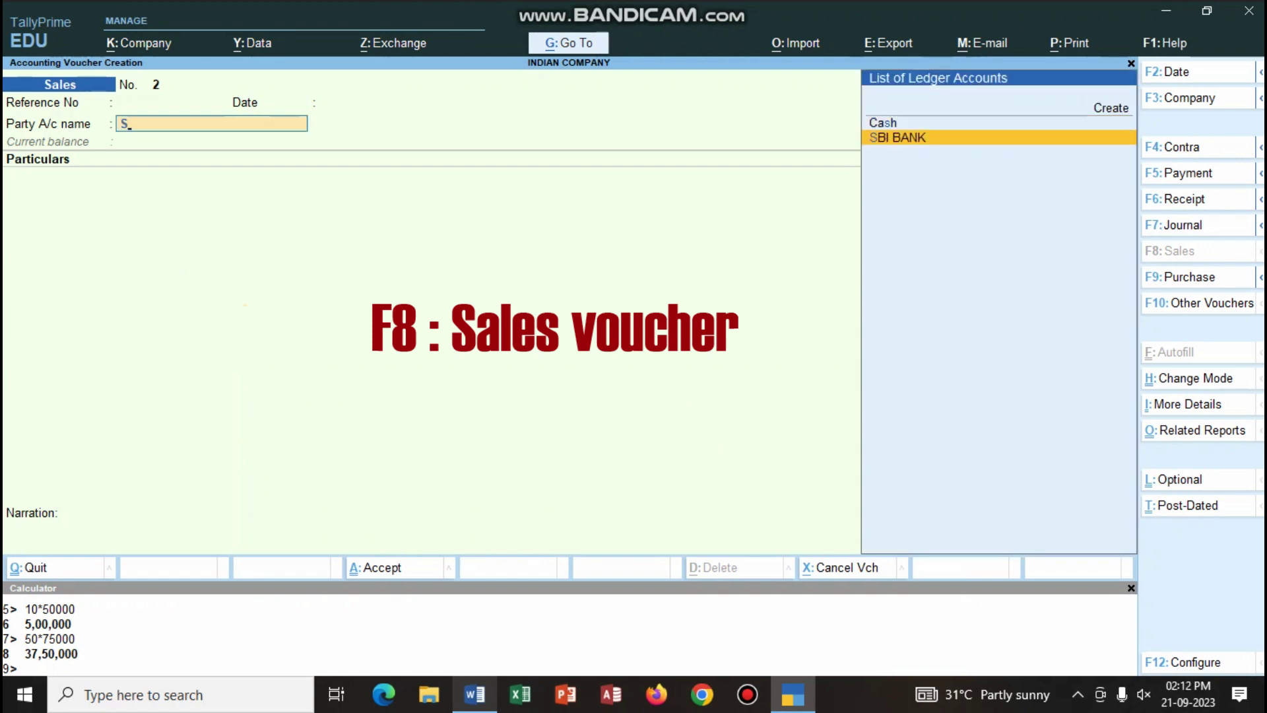
key("Return")
key("Return")
key("Return")
key("Return")
key("Return")
key("Return")
key("Return")
key("Return")
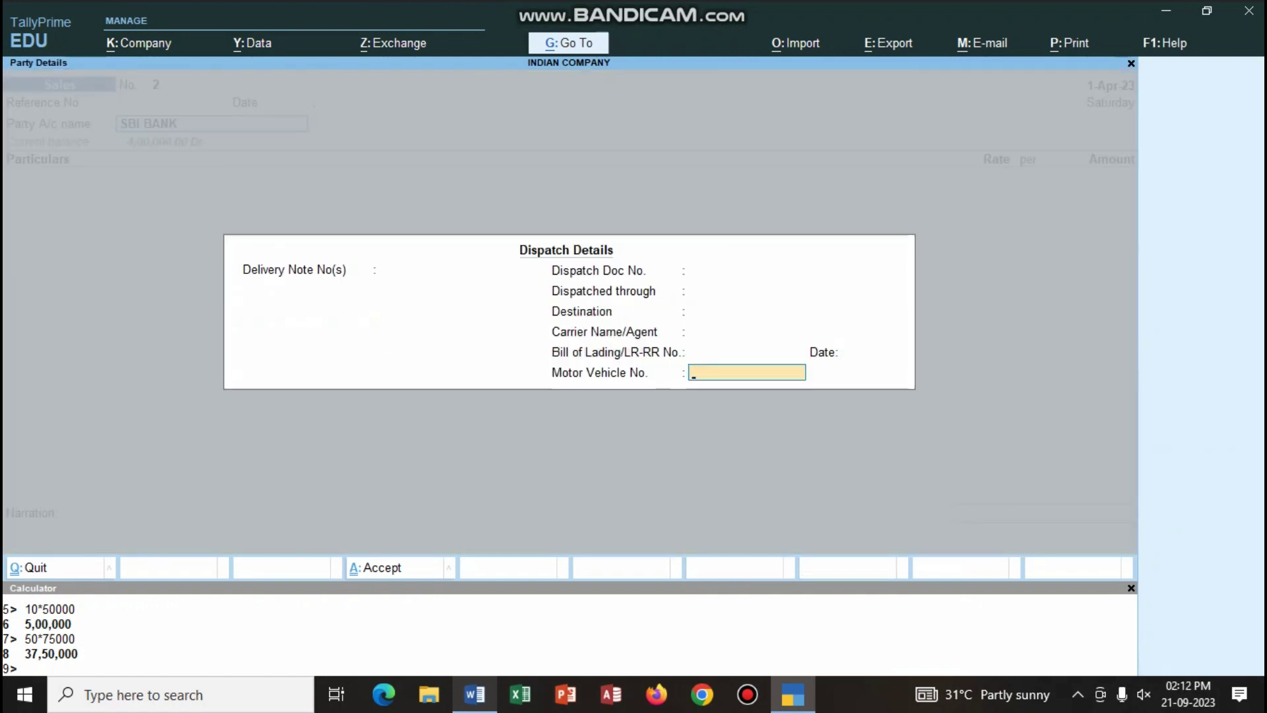
key("Return")
Set SBI BANK's GST registration type to Regular and accept its party details with Andhra Pradesh as place of supply and no GSTIN.
key("Return")
key("Return")
key("Return")
key("Up")
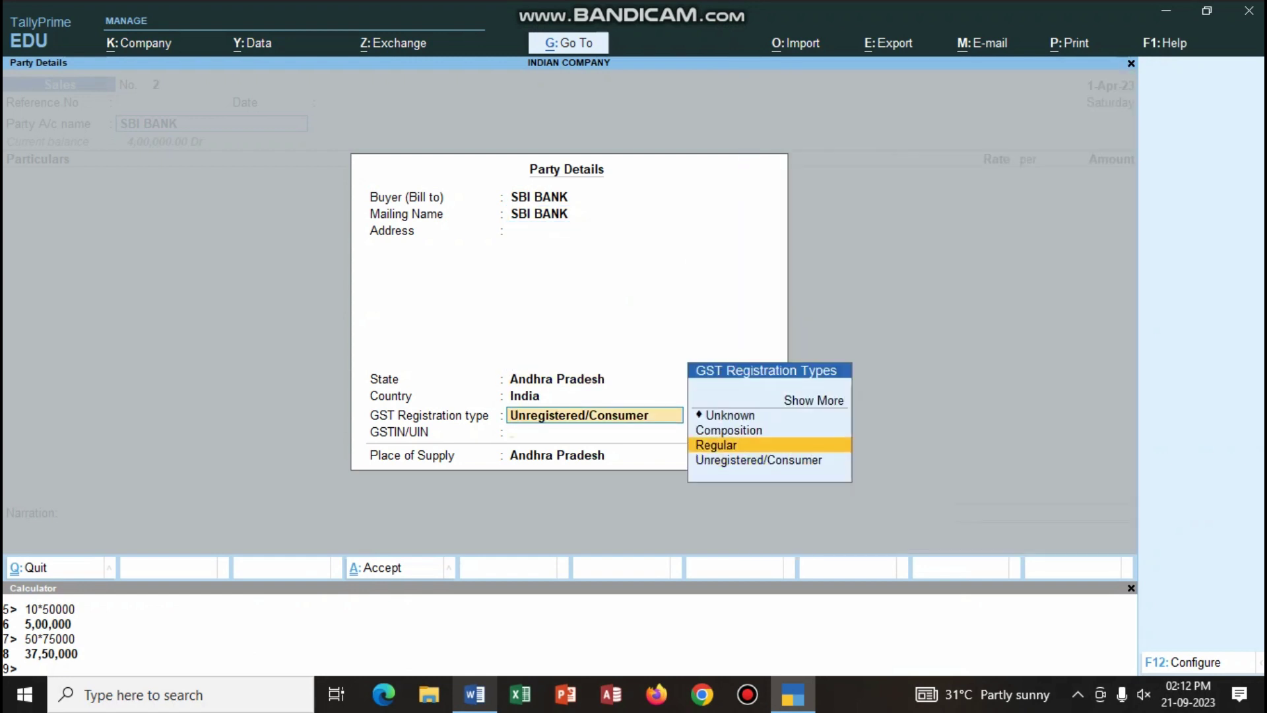
key("Return")
key("Return")
key("Return")
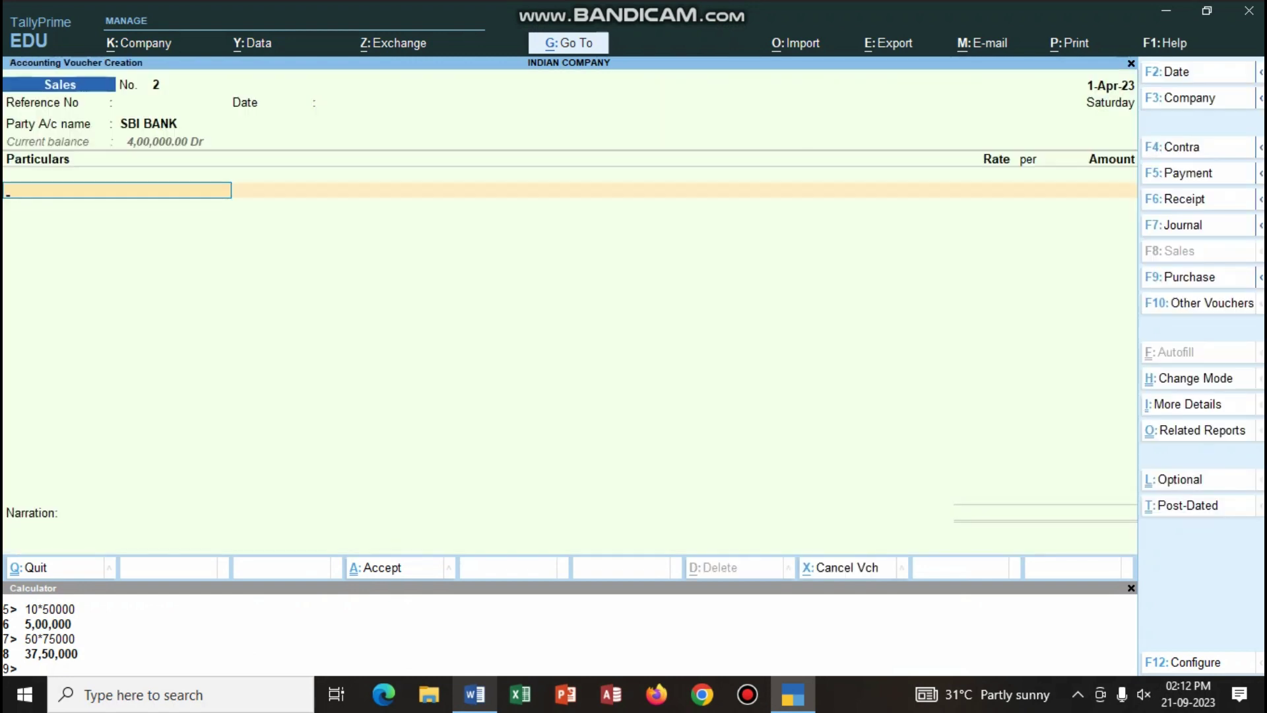
Add the SALES ledger to the SBI BANK voucher with 22,50,000, calculated as 30*75000.
type("SA")
key("Down")
key("Return")
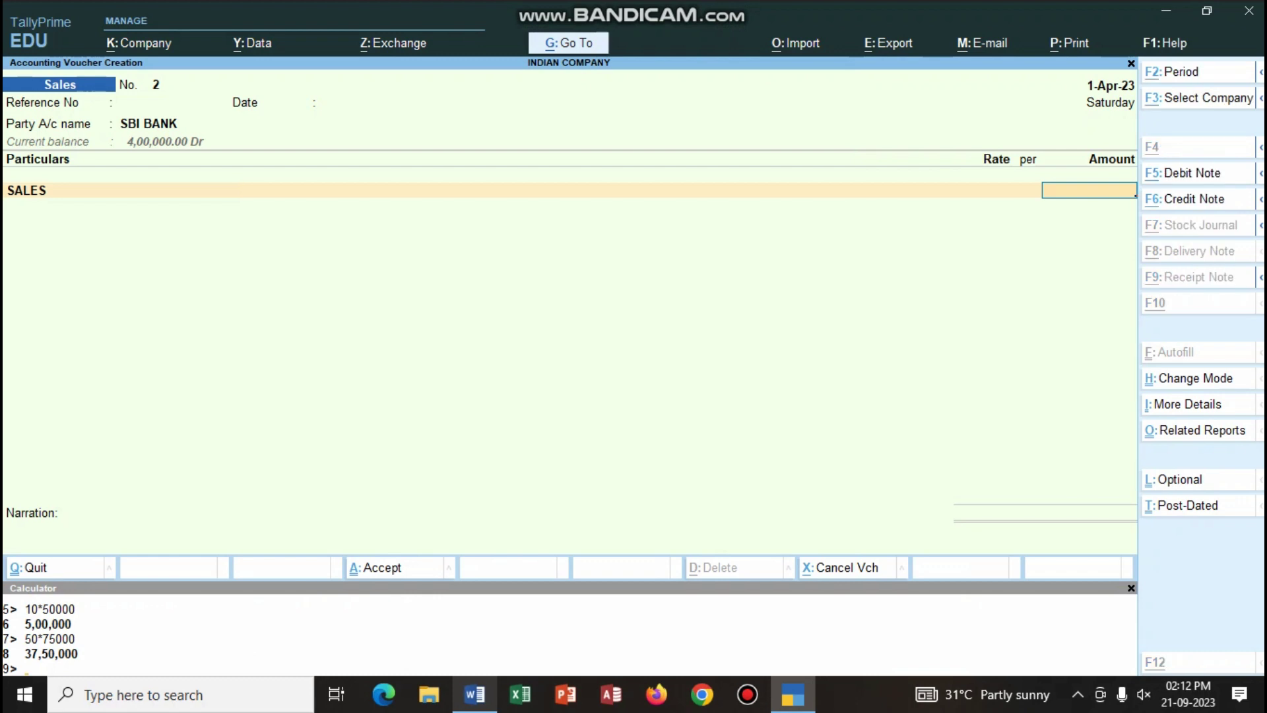
key("ctrl+n")
type("30*75000")
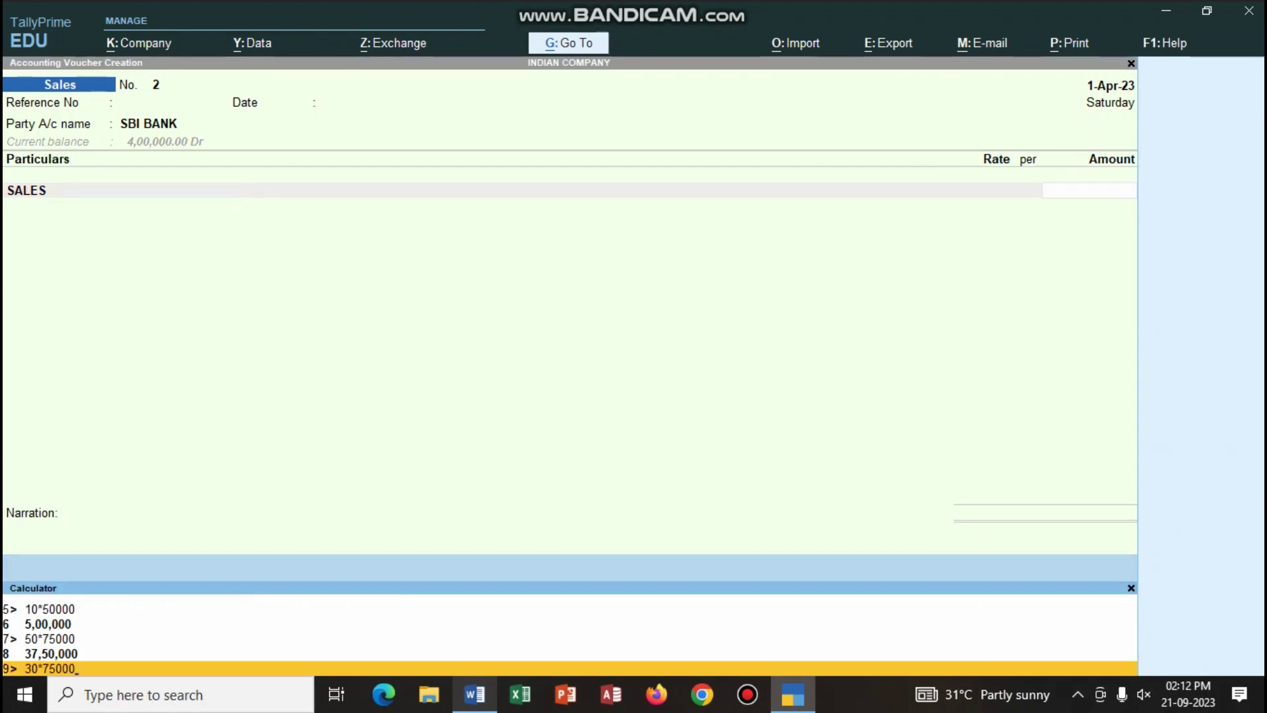
key("Return")
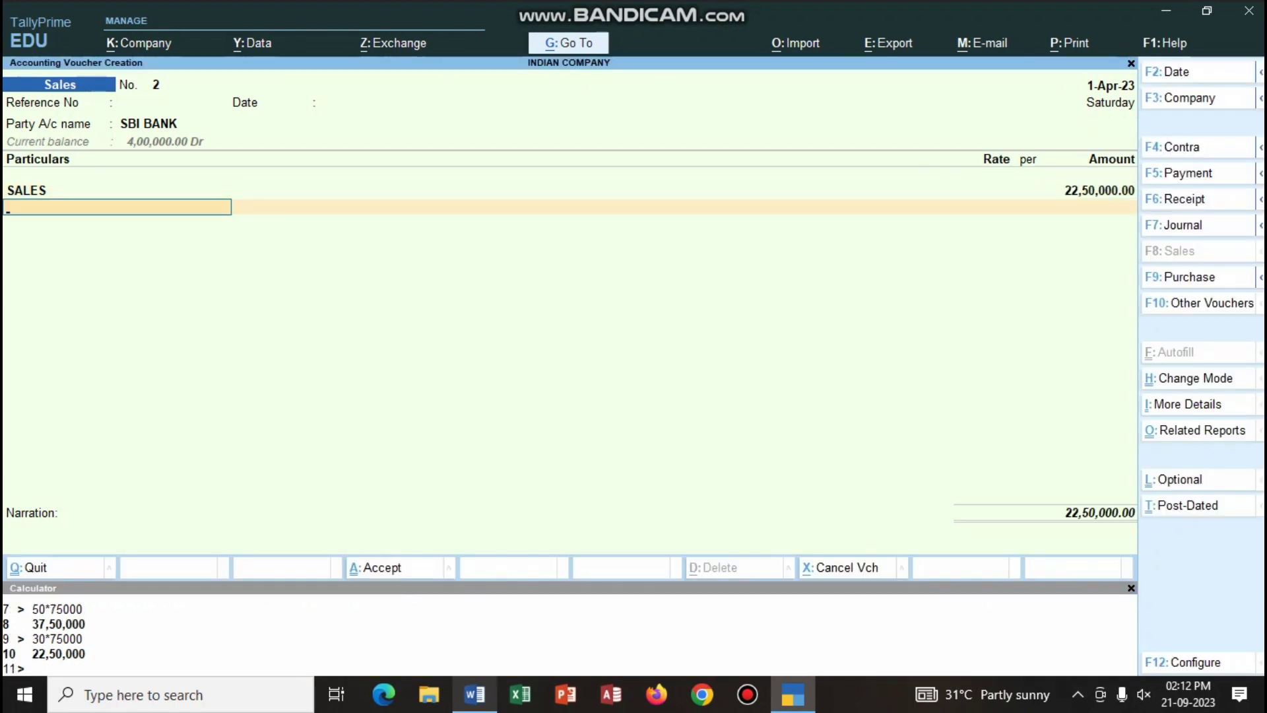
Add the OUTPUT CGST and OUTPUT SGST ledgers at 14% each to the SBI BANK sales voucher and end the ledger list.
type("I")
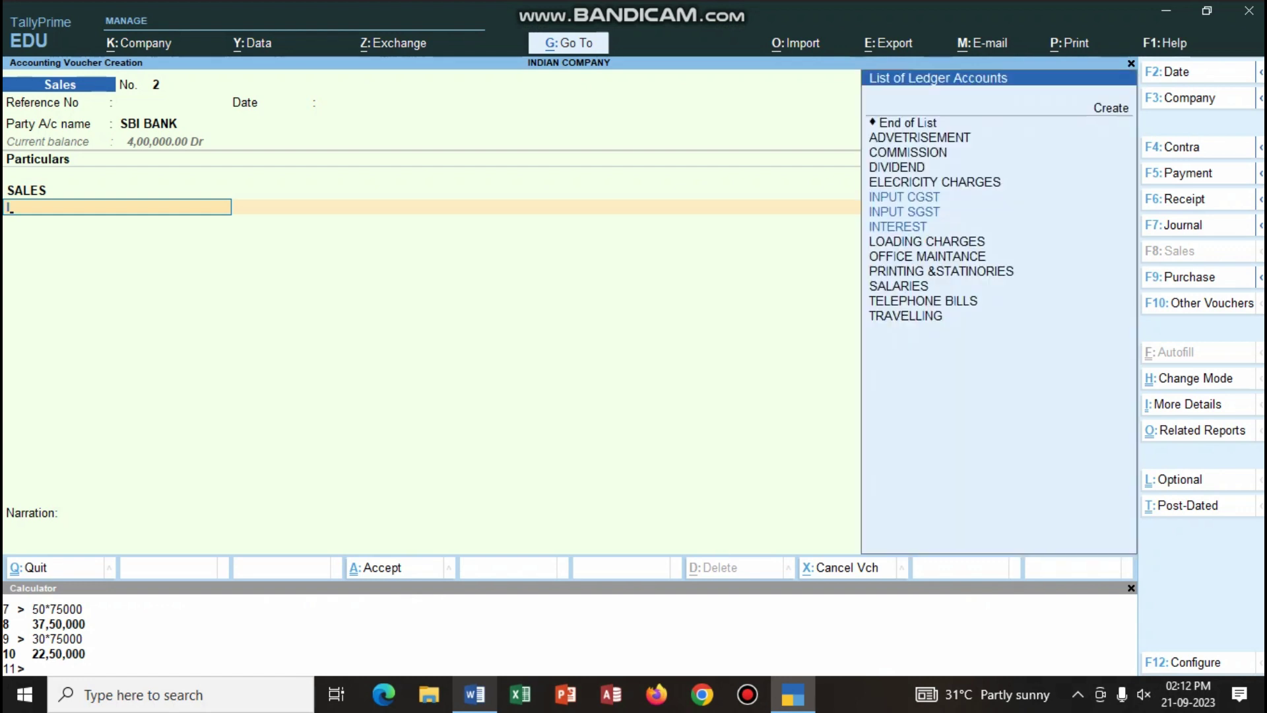
key("BackSpace")
type("o")
key("Down")
key("Down")
key("Down")
key("Down")
key("Return")
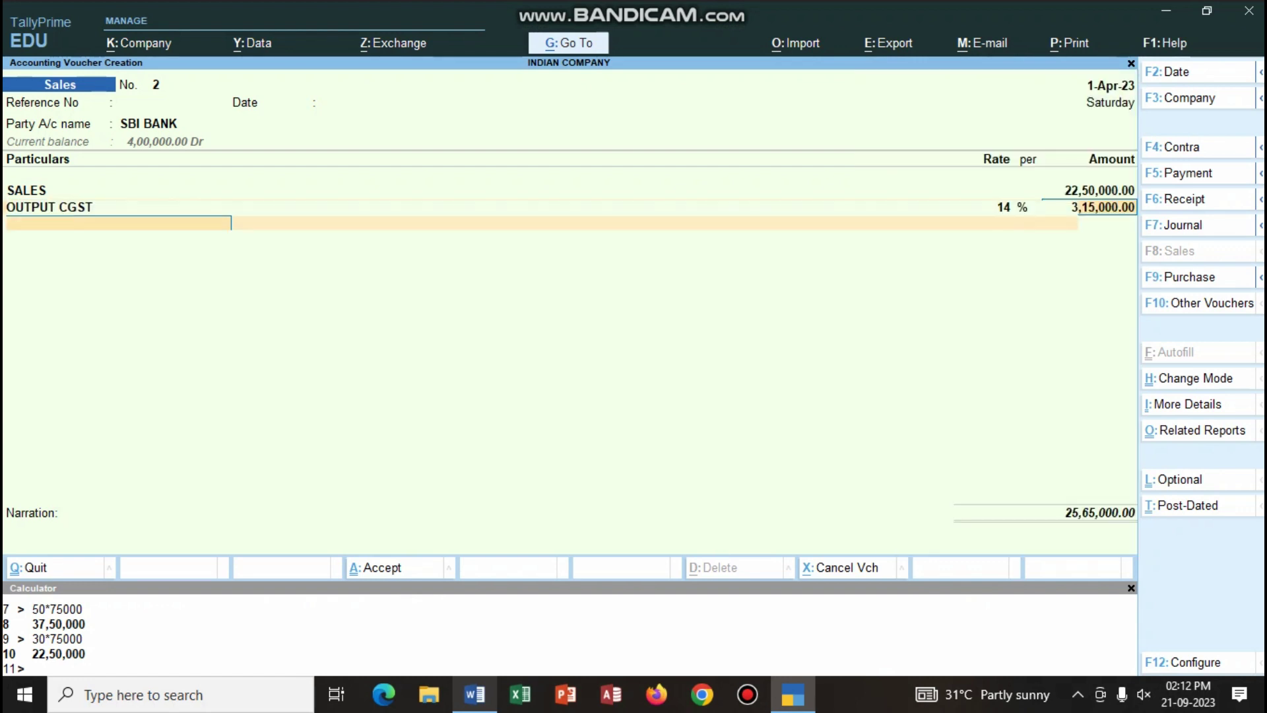
type("o")
key("Down")
key("Down")
key("Down")
key("Down")
key("Down")
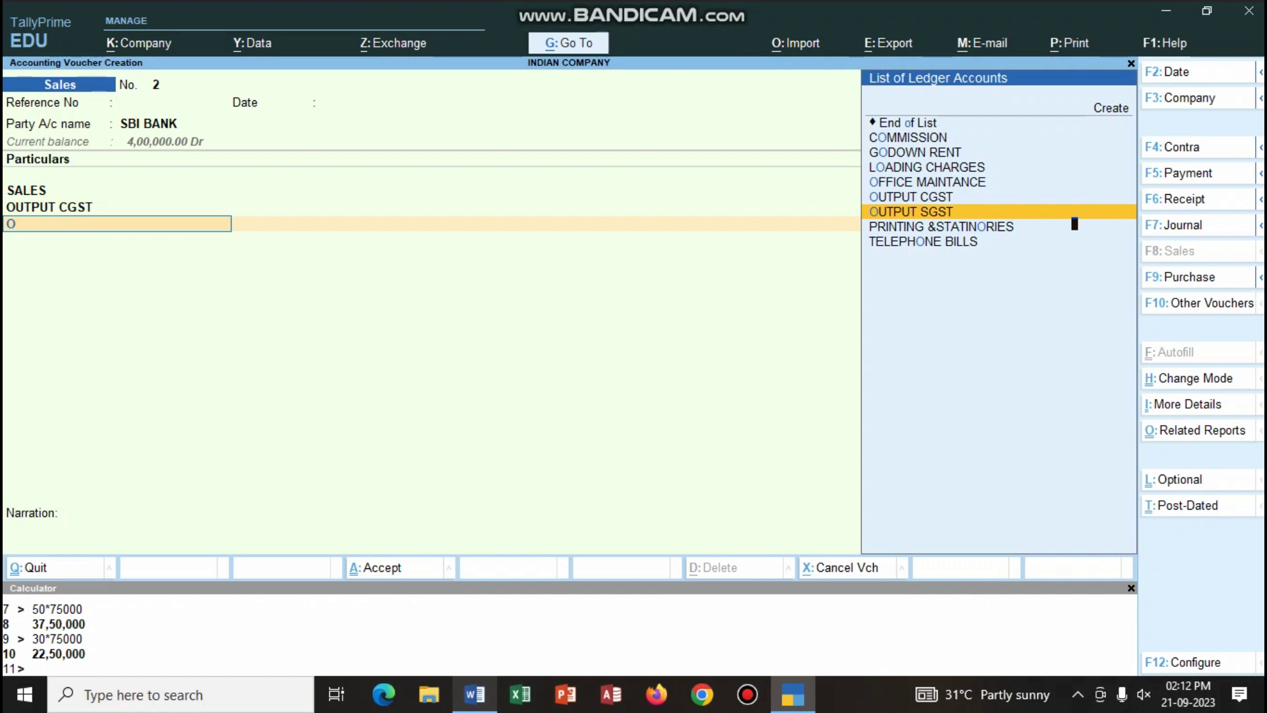
key("Return")
key("Return")
key("Return")
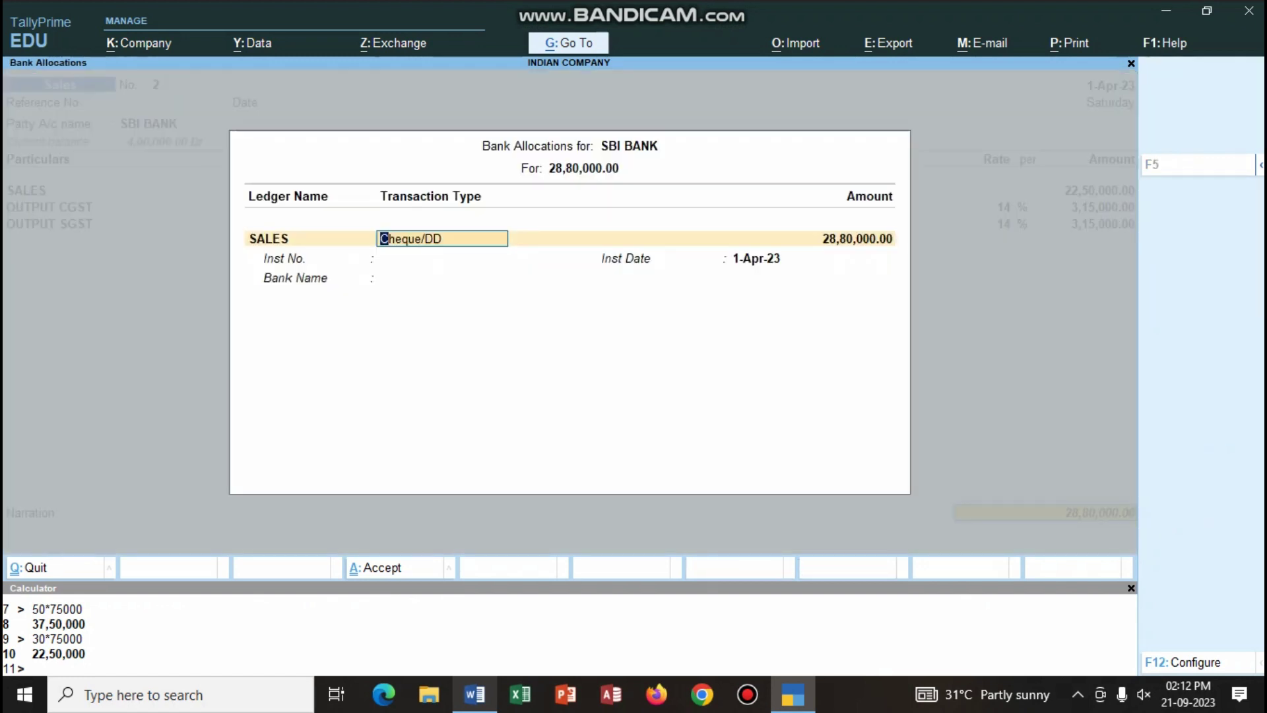
Accept the SBI BANK bank allocation of 28,80,000 as Cheque/DD dated 1-Apr-23, without instrument number or bank name.
key("Return")
key("Return")
key("Return")
key("Return")
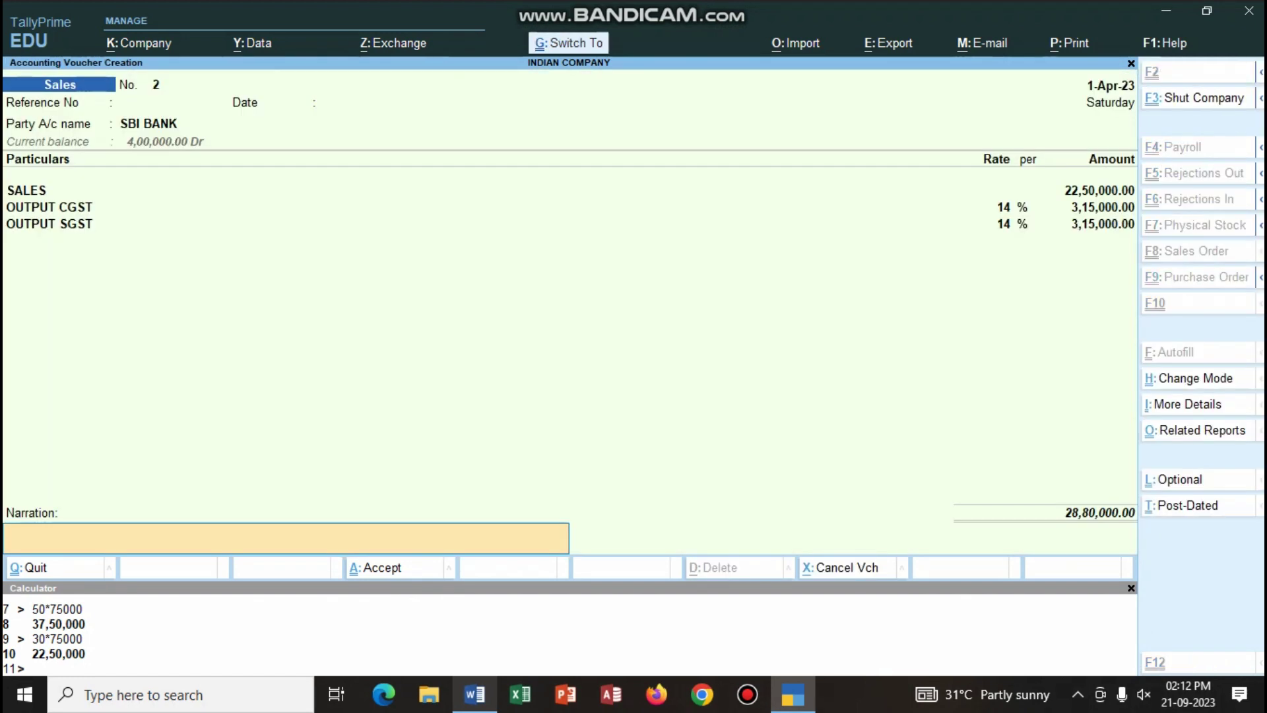
Recall the last narration, change it to "BEING SPLIT ACS SOLD FOR CASH GST APPLICABLE", and save the sales voucher.
key("ctrl+r")
key("BackSpace")
key("BackSpace")
key("BackSpace")
key("BackSpace")
key("BackSpace")
key("BackSpace")
key("BackSpace")
key("BackSpace")
key("BackSpace")
key("BackSpace")
key("BackSpace")
key("BackSpace")
key("BackSpace")
key("BackSpace")
key("BackSpace")
key("BackSpace")
key("BackSpace")
key("BackSpace")
key("BackSpace")
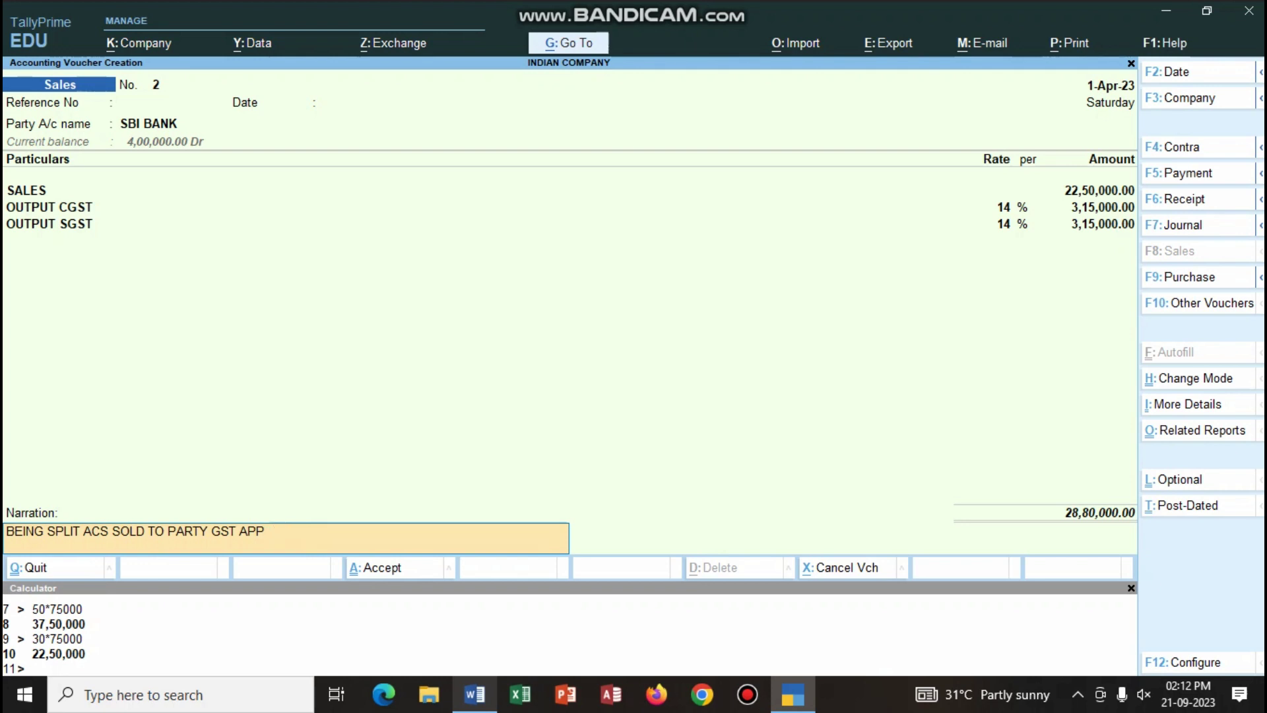
key("BackSpace")
type("FOR CASH ")
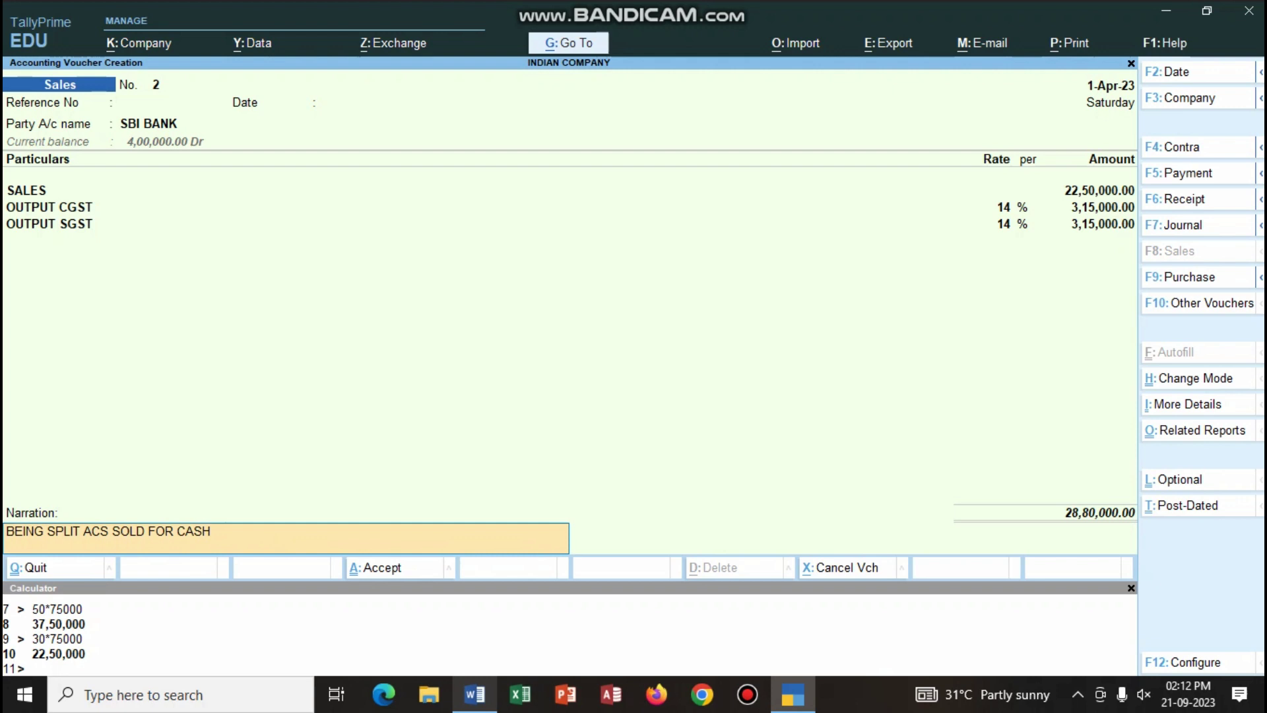
type("GST AP")
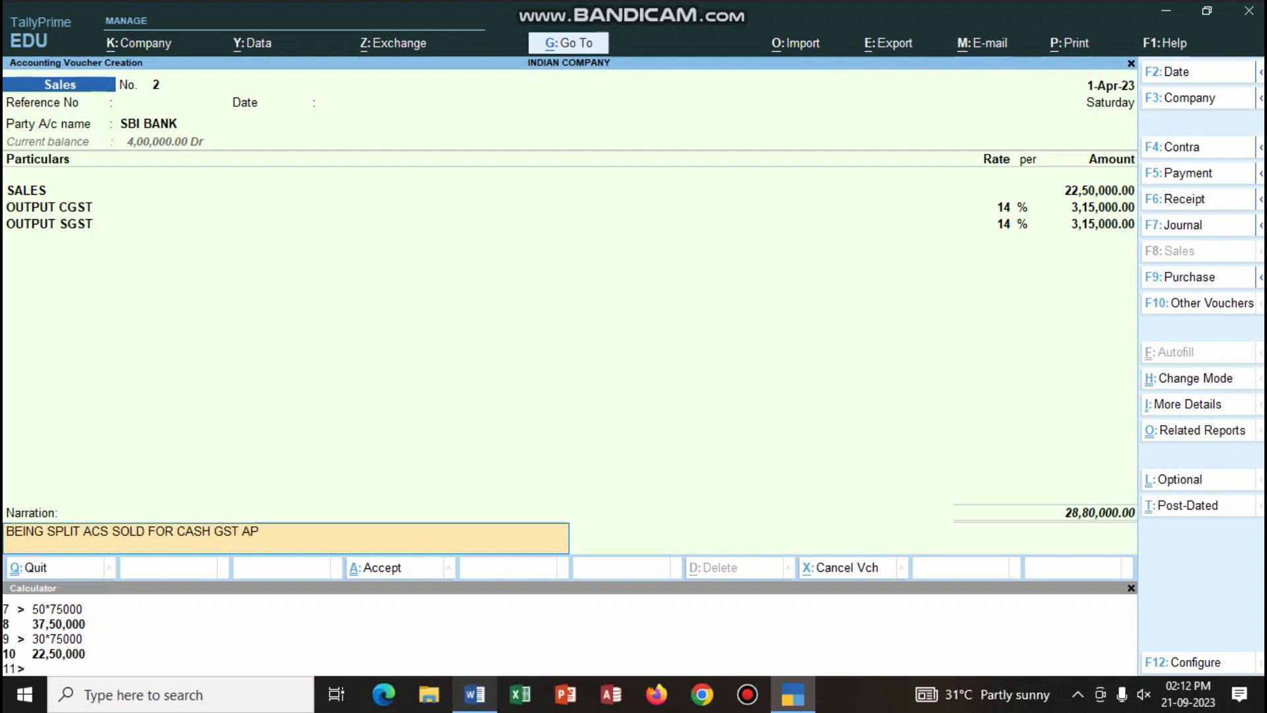
type("PLICABLE")
key("Return")
key("Return")
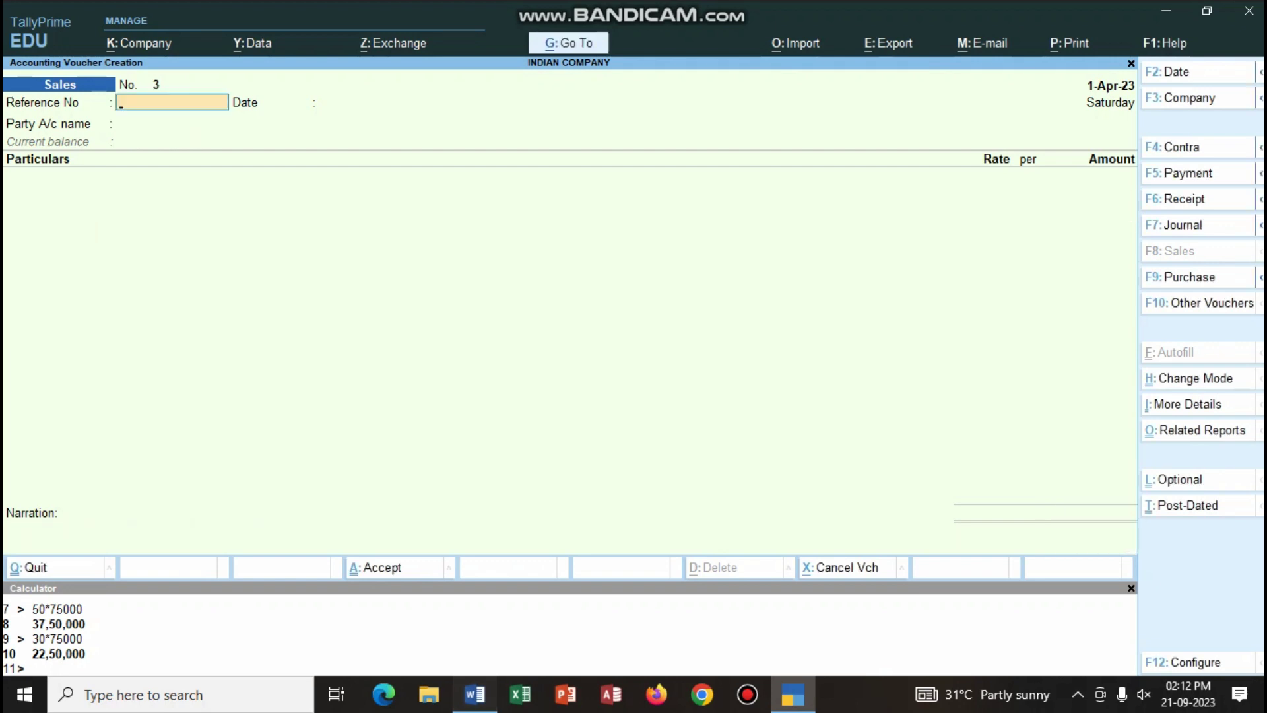
In the Word document, colour "GST@28%." in transaction 16 red, and return to TallyPrime.
key("alt+Tab")
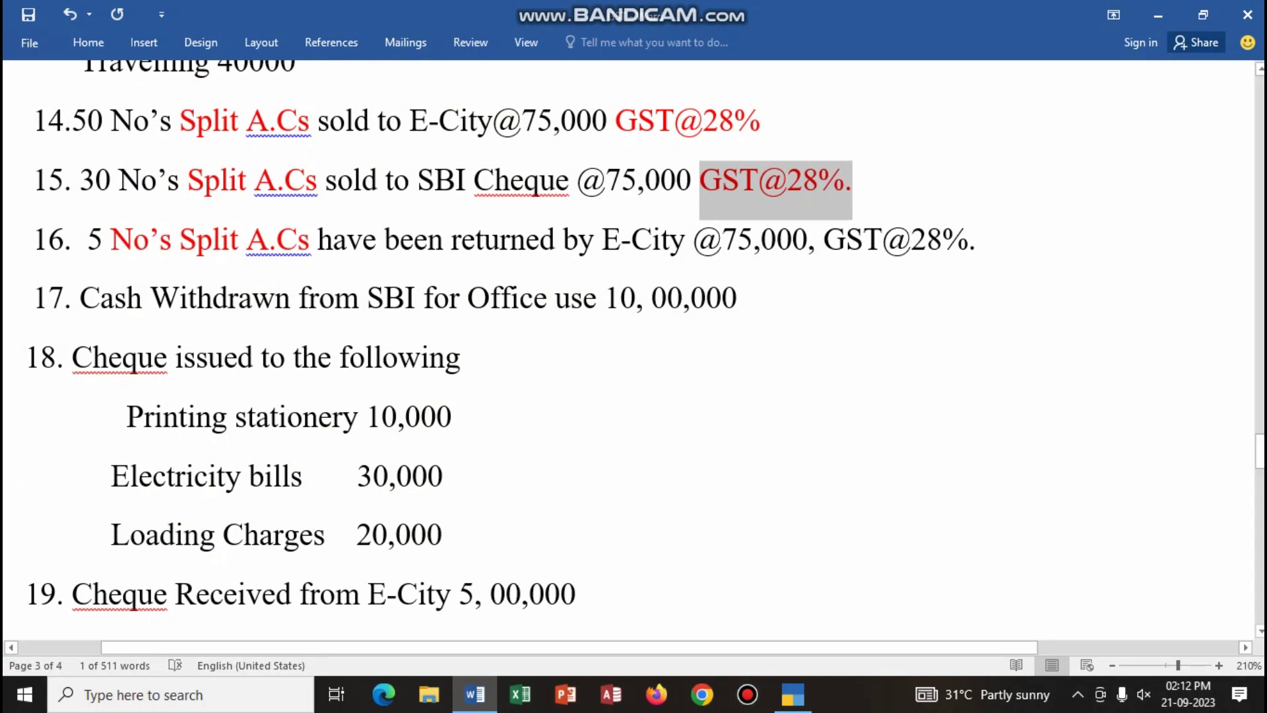
left_click_drag(824, 239, 976, 239)
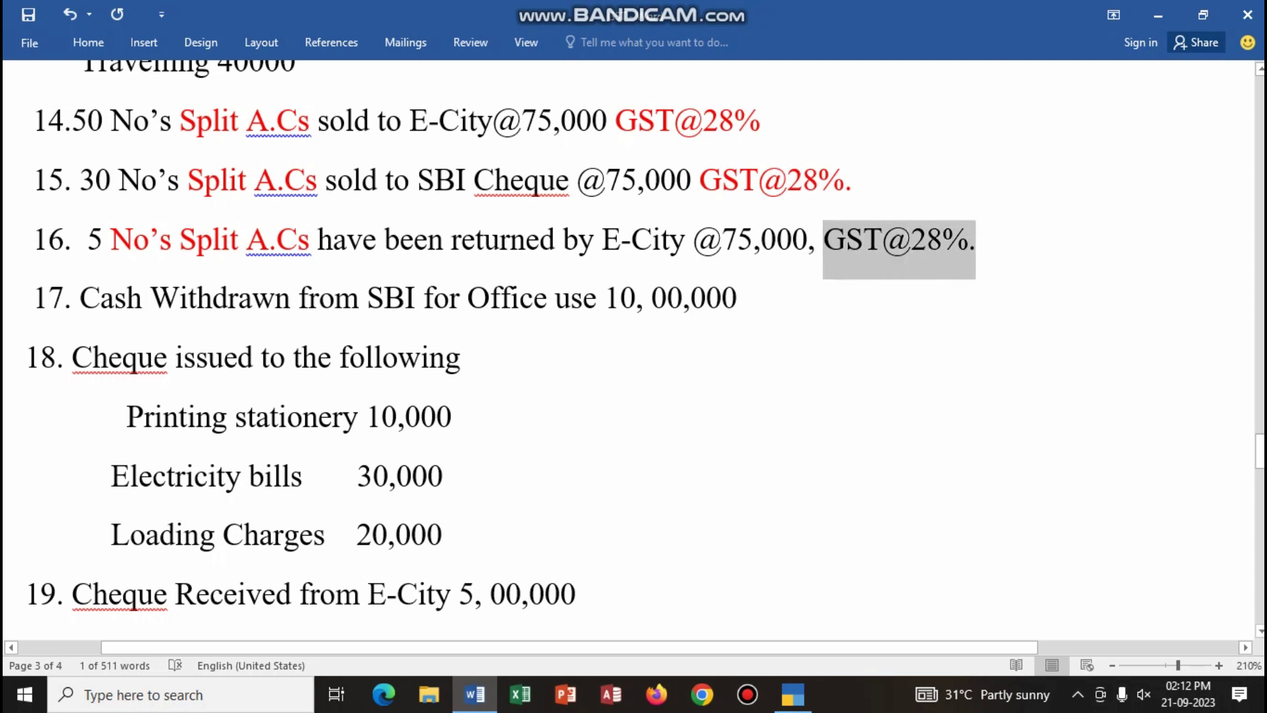
left_click(1074, 212)
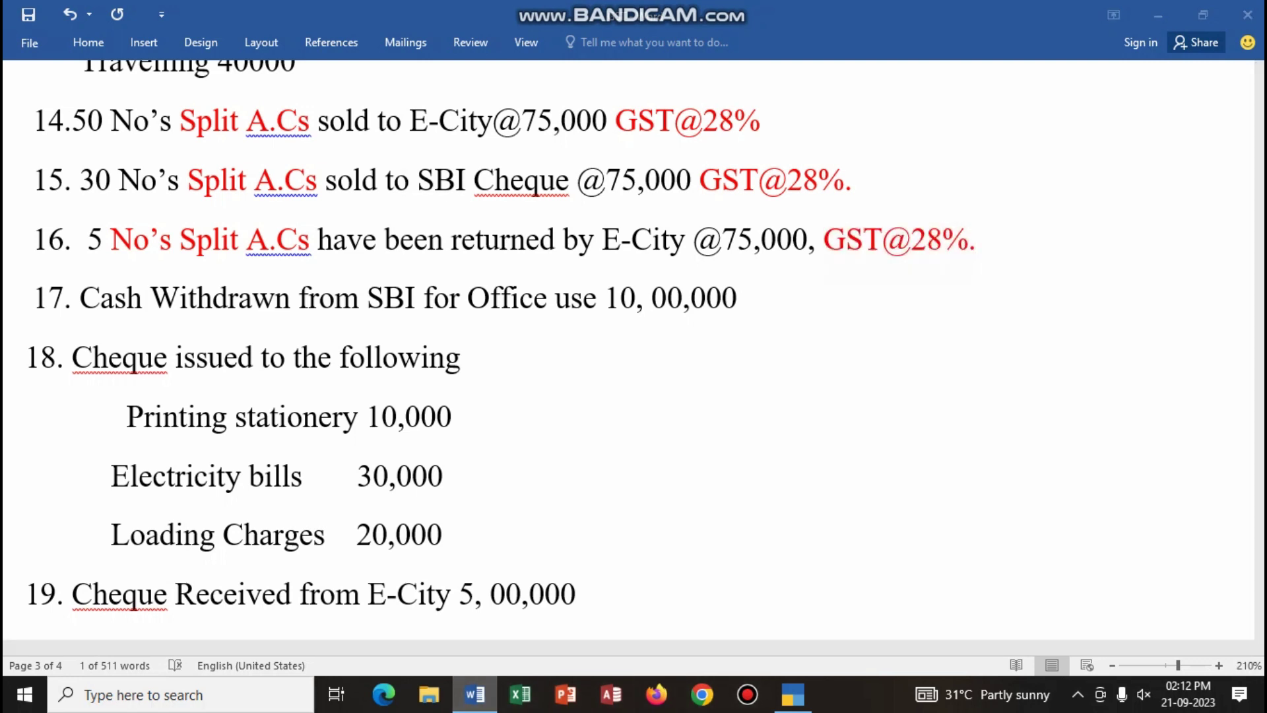
left_click(475, 695)
Start a Credit Note voucher with E-CITY as party, leaving the receipt and original invoice details blank.
key("alt")
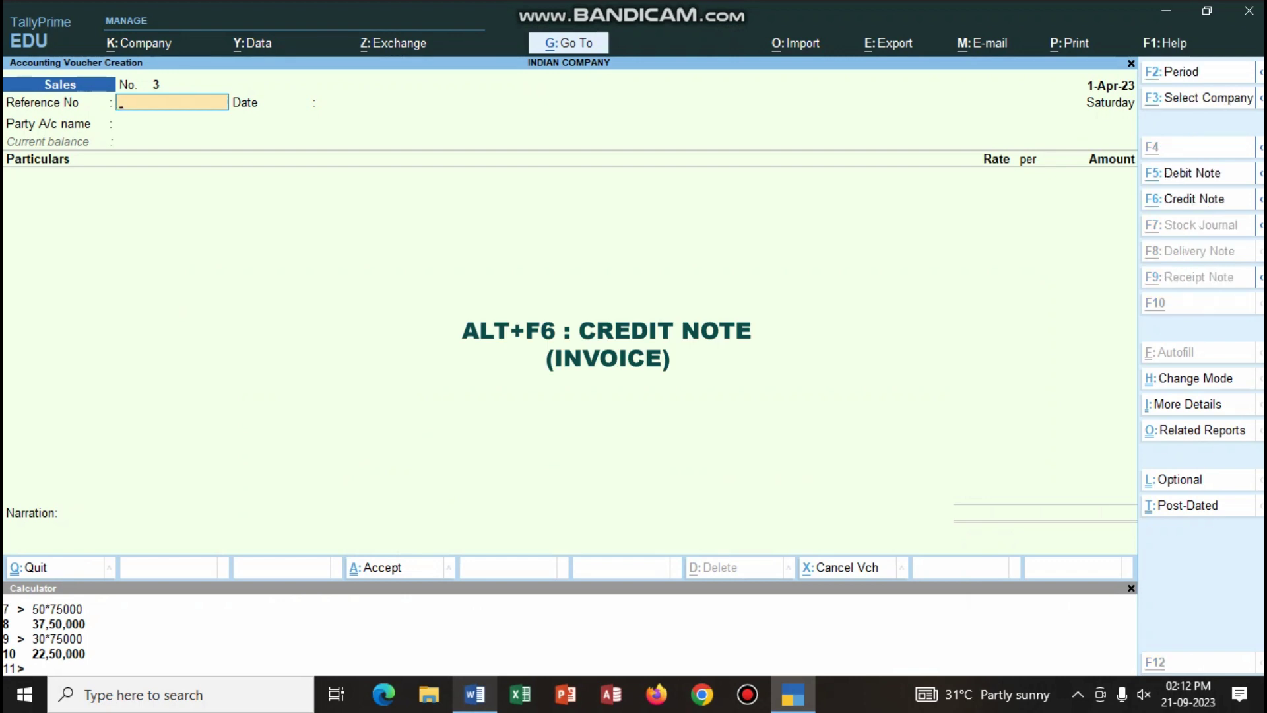
key("alt+F6")
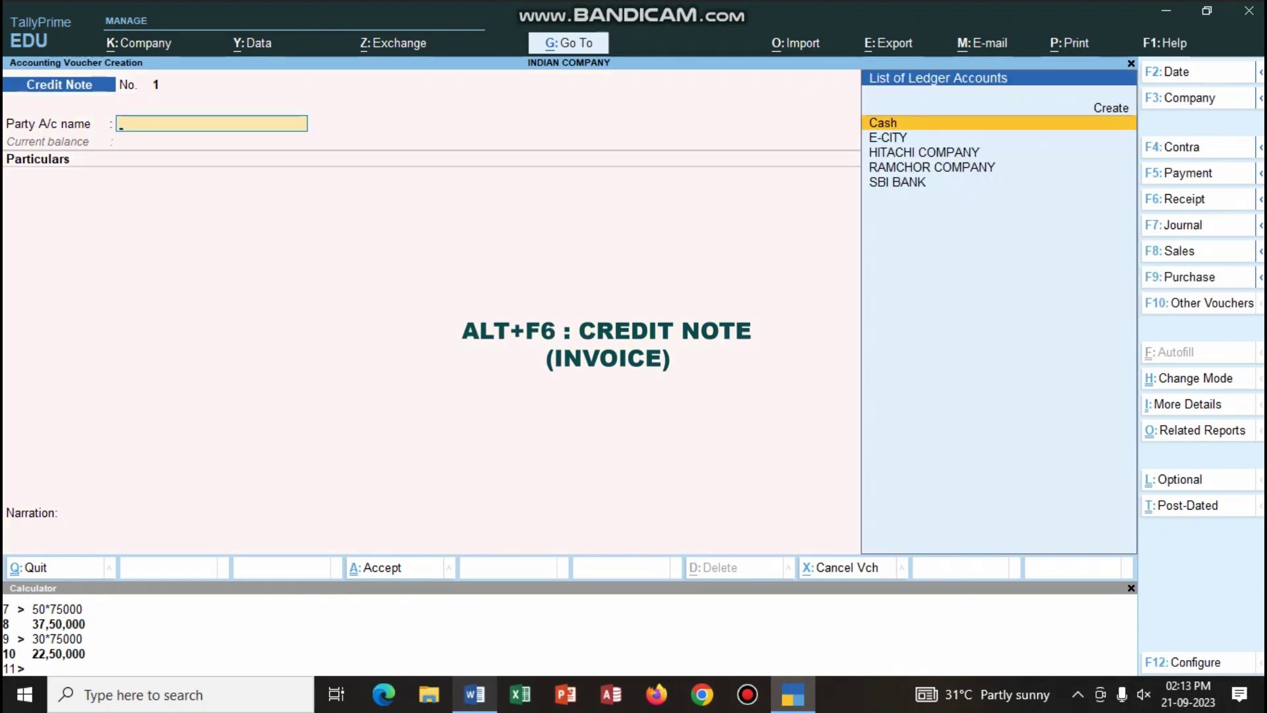
key("Down")
key("Return")
key("Return")
key("Return")
key("Return")
key("Return")
key("Return")
key("Return")
key("Return")
key("Return")
key("Return")
key("Return")
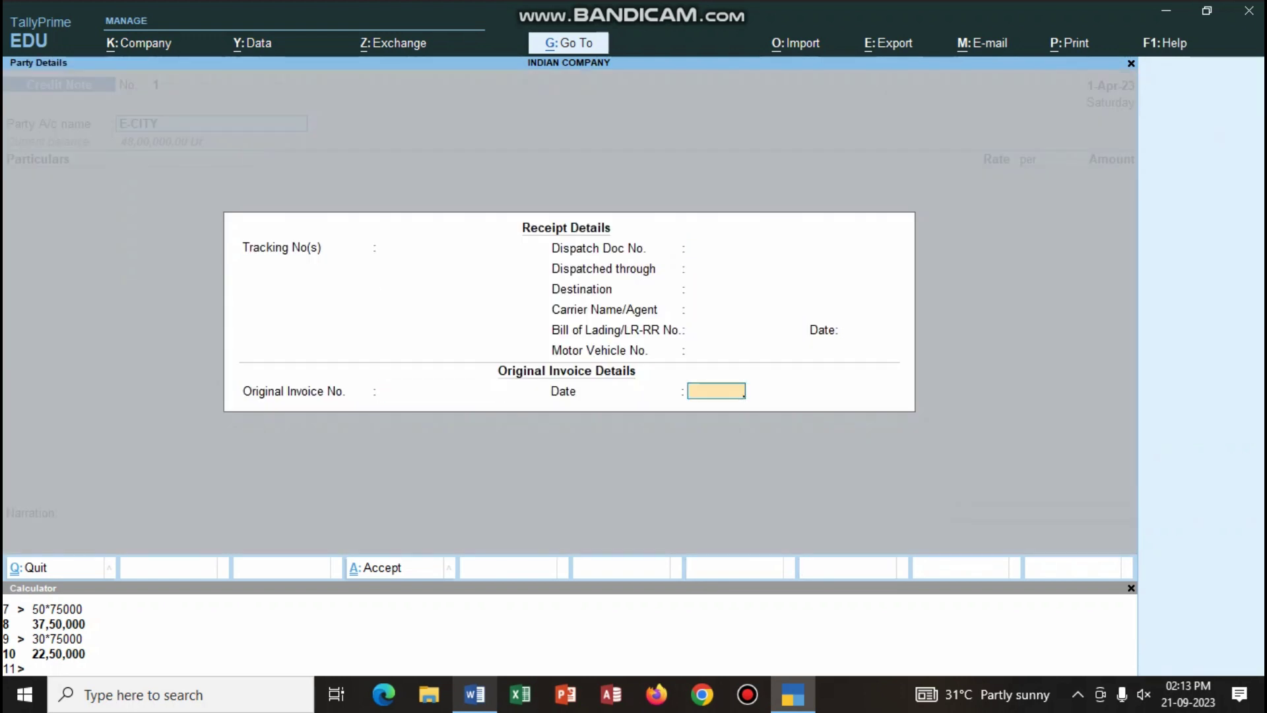
key("Return")
Accept E-CITY's party details in the credit note with Andhra Pradesh, Regular GST registration and no GSTIN.
key("Return")
key("Return")
key("Return")
key("Return")
key("Return")
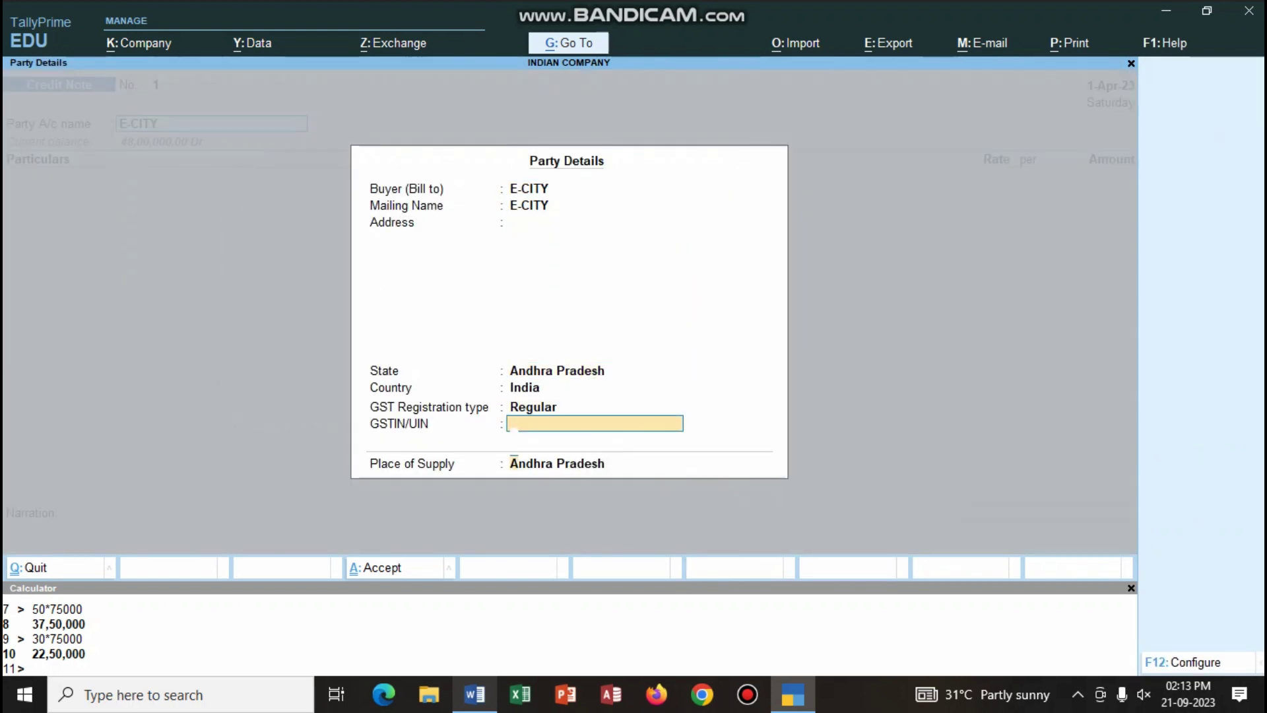
Add the SALES RETUNES ledger to the credit note with 3,75,000, calculated as 5*75000.
type("S")
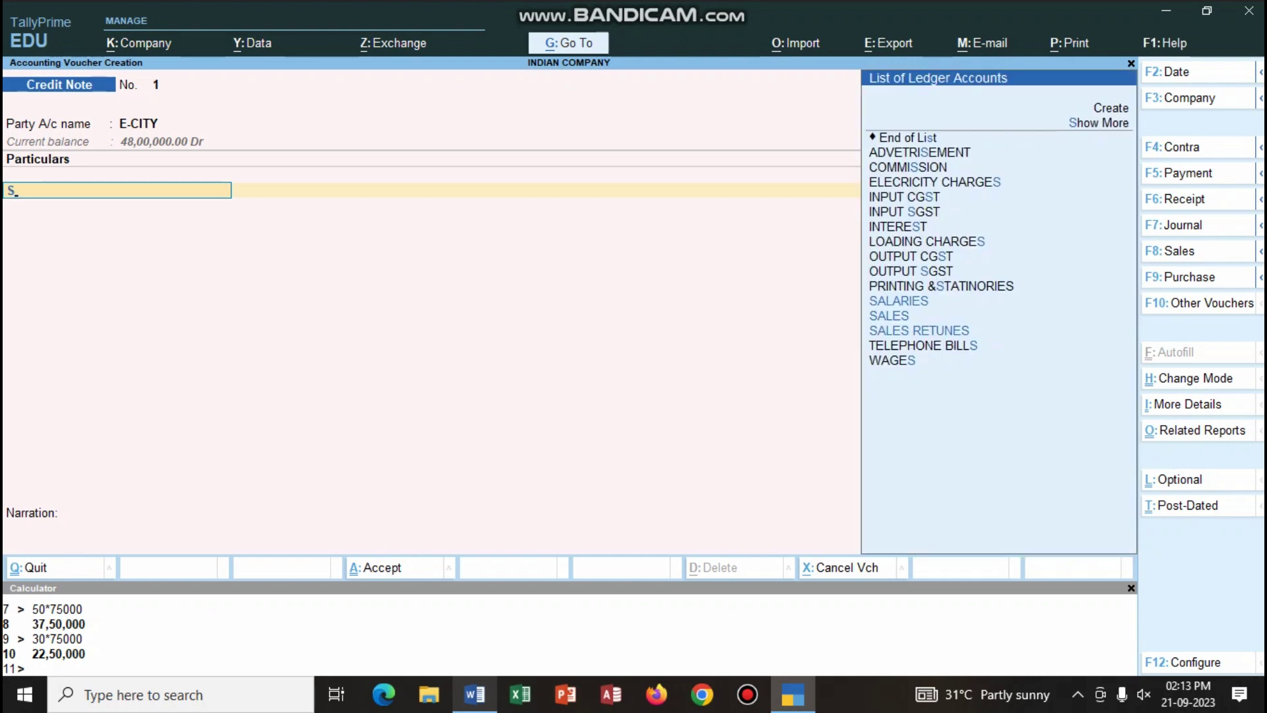
type("A")
key("Down")
key("Down")
key("Return")
key("ctrl+n")
type("5*750")
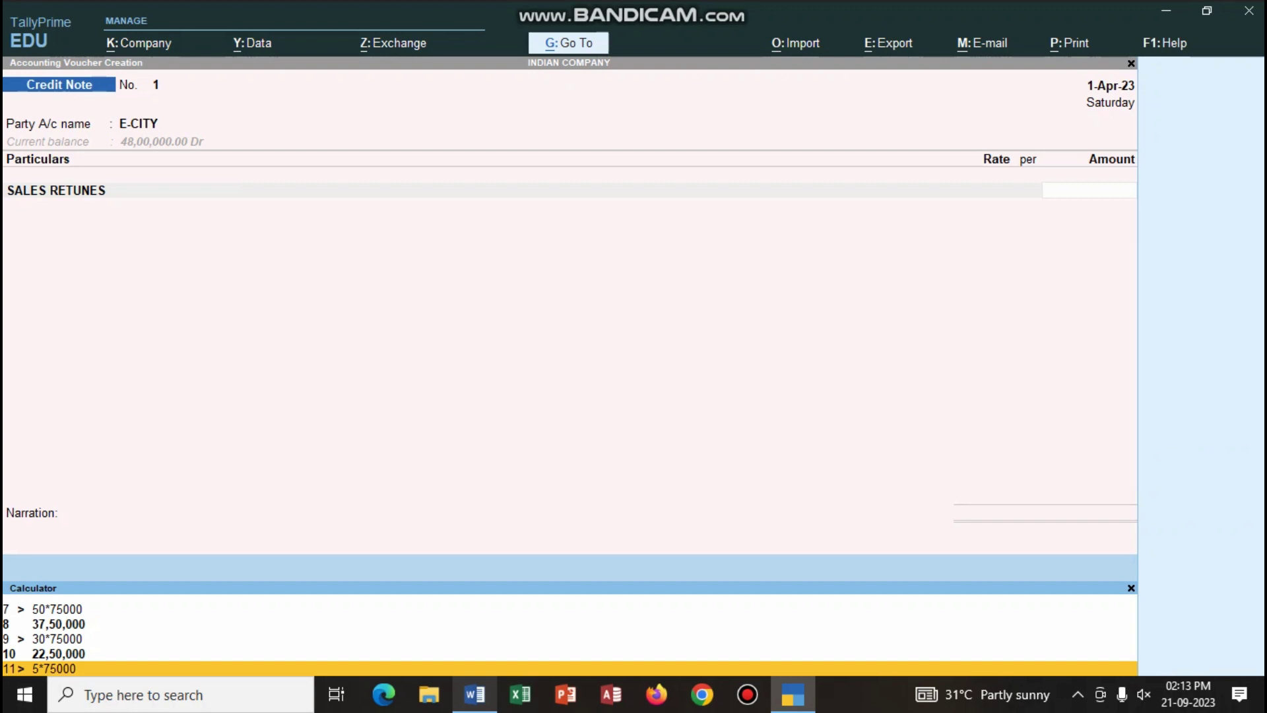
type("00")
key("Return")
key("Return")
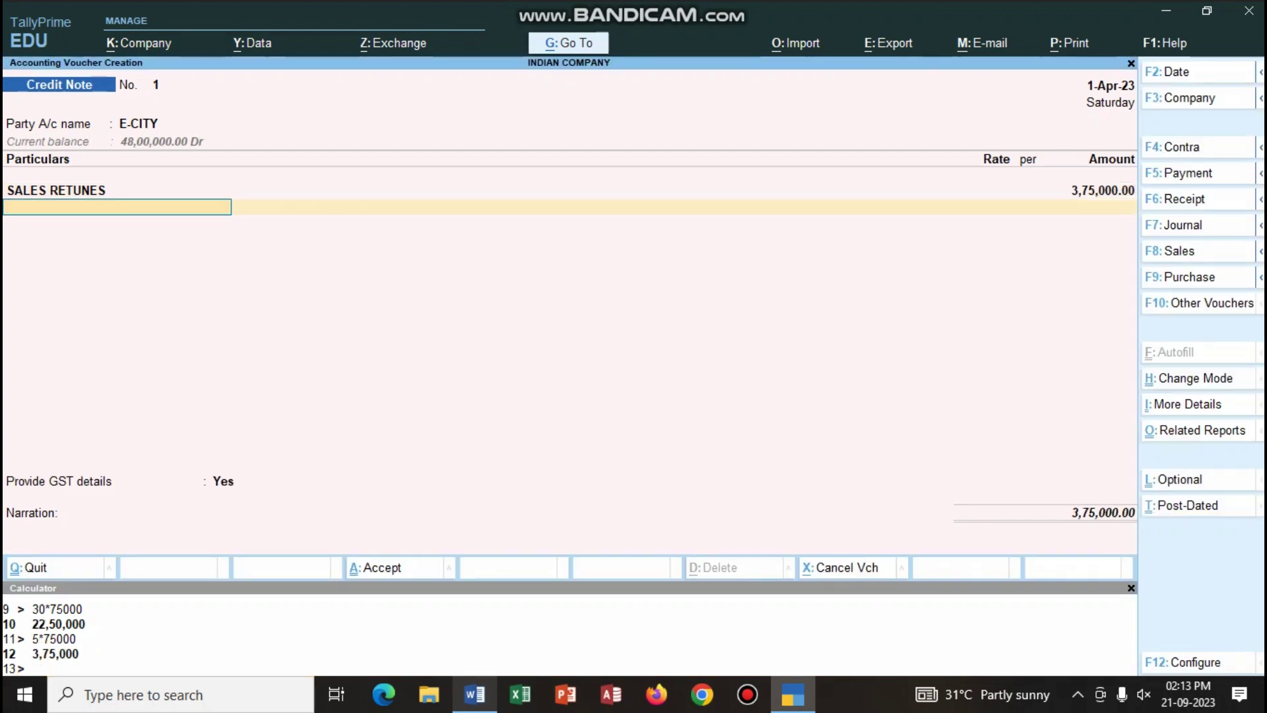
Add the OUTPUT CGST and OUTPUT SGST ledgers at 14% each to the credit note, below SALES RETUNES.
type("O")
key("Down")
key("Return")
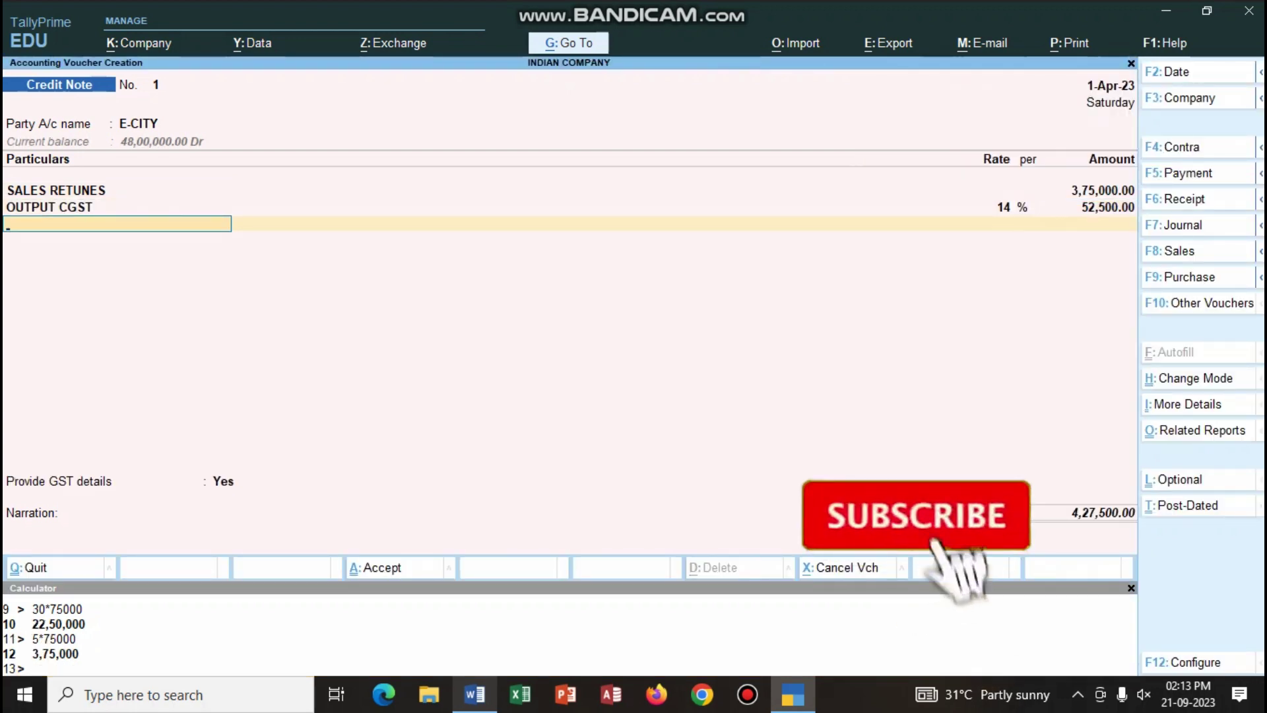
type("O")
key("Down")
key("Down")
key("Return")
Set Provide GST details to No and allocate E-CITY's 4,80,000 as Agst Ref against its pending bill.
key("Return")
key("n")
key("Return")
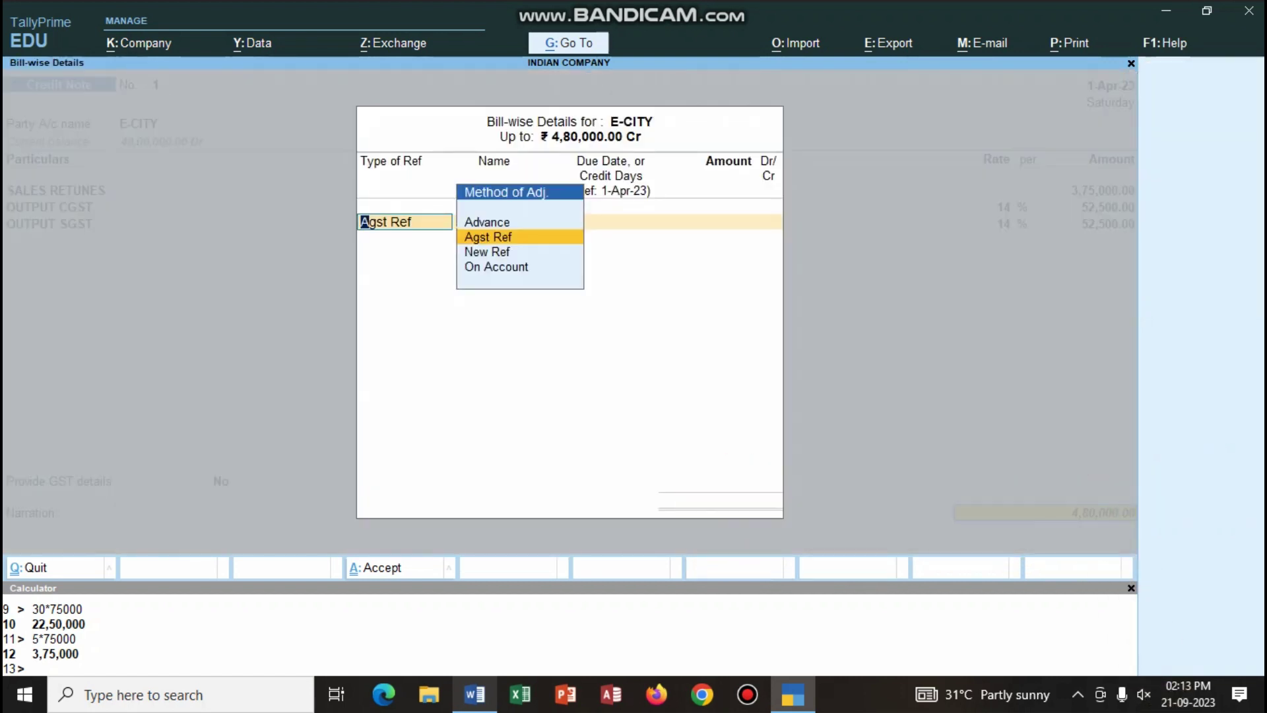
key("Return")
key("Return")
key("Return")
key("Return")
Enter the narration "BEING SPLIT ACS RETUNED FROM PARTY" and save the credit note.
type("BEING SPLIT ACS RETUNE")
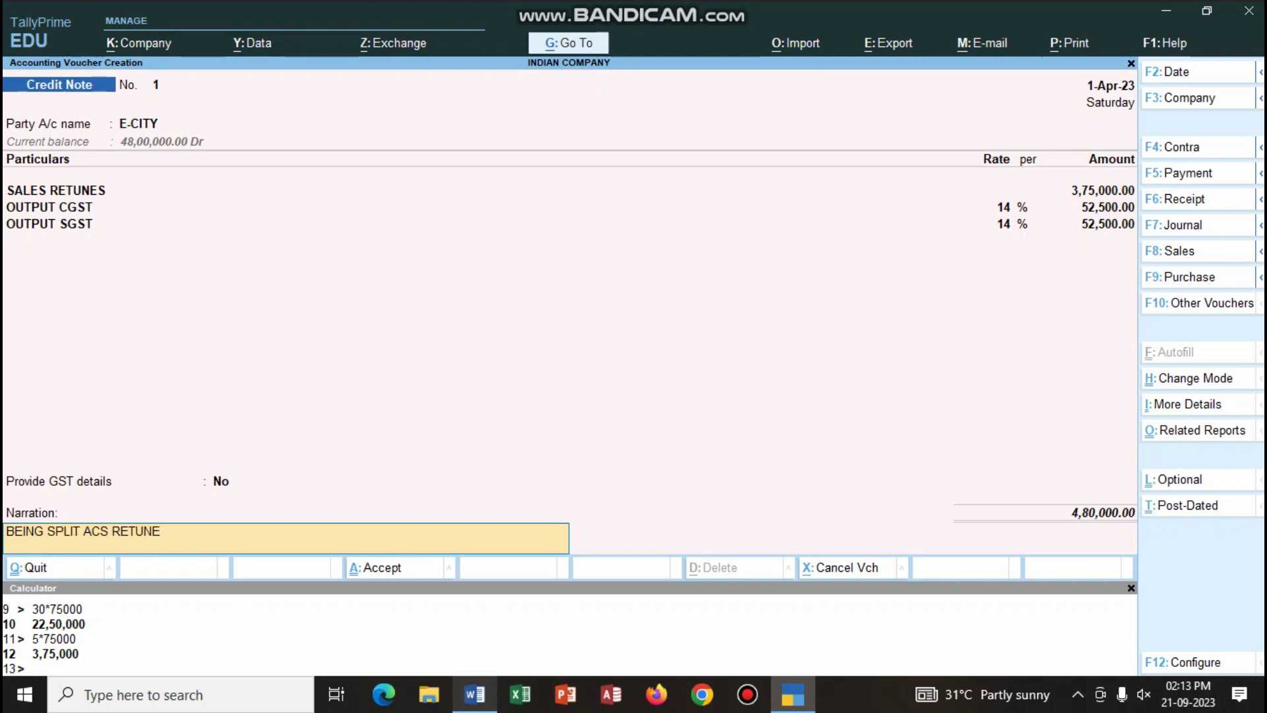
type("D FROM PARTY")
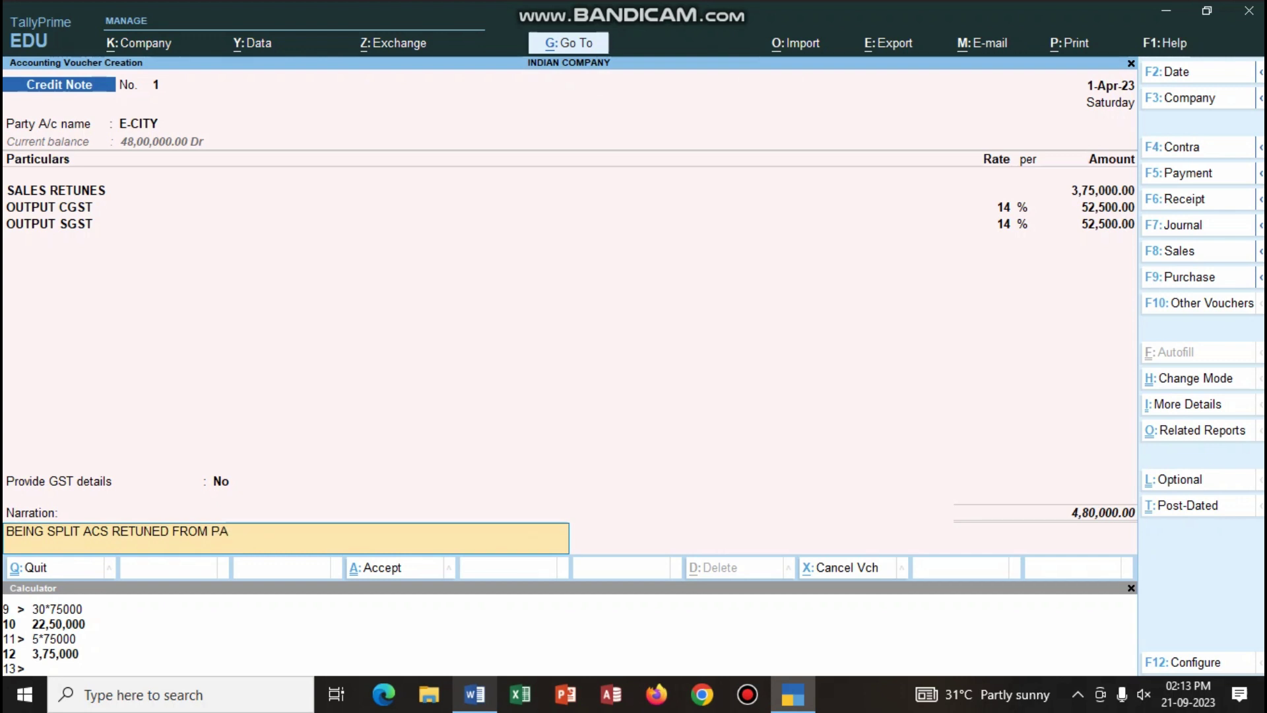
key("Return")
key("Return")
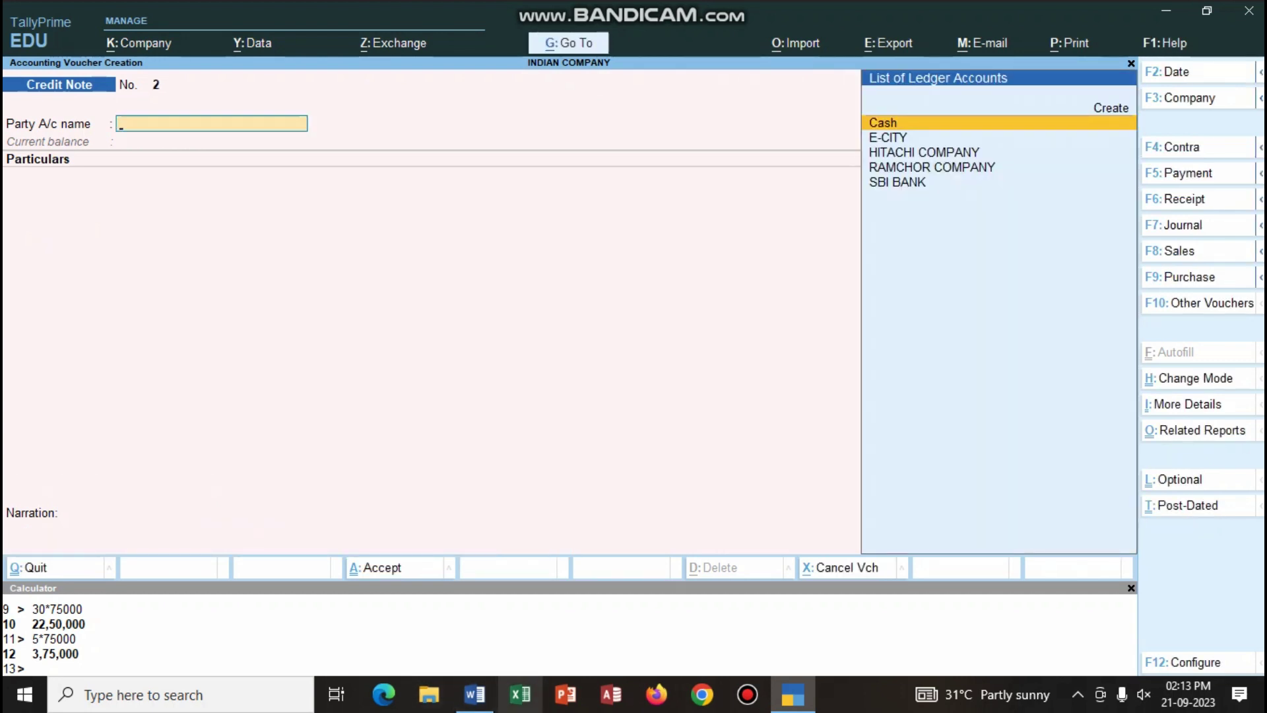
Check transaction 17 in the Word document, and in TallyPrime start a Contra voucher crediting SBI BANK with 10,00,000.
left_click(475, 694)
scroll(634, 350, "down", 3)
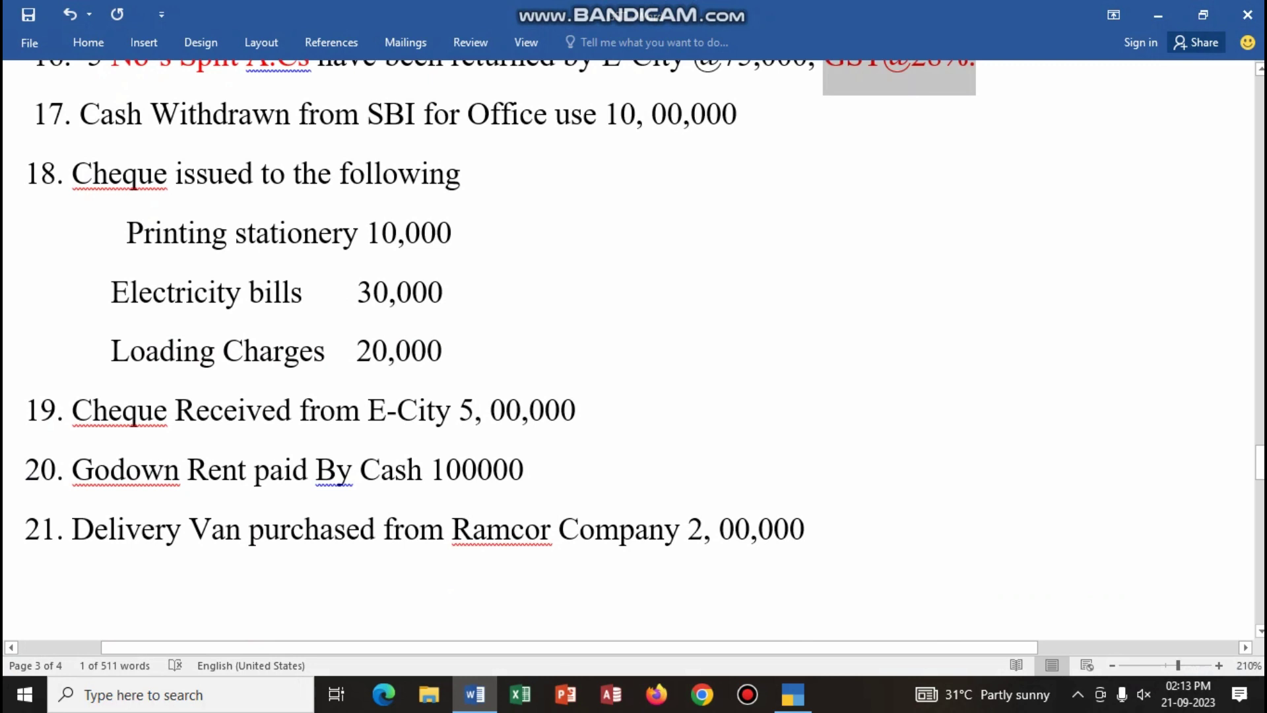
key("alt+Tab")
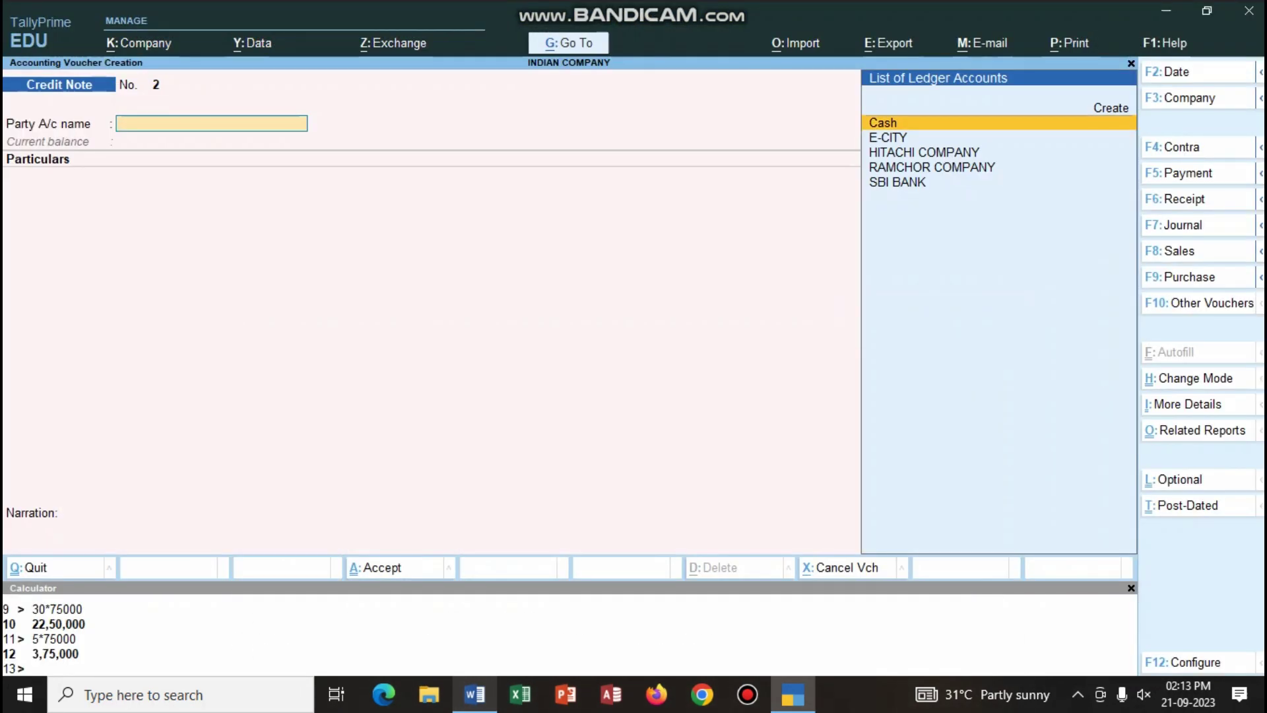
key("F4")
key("Down")
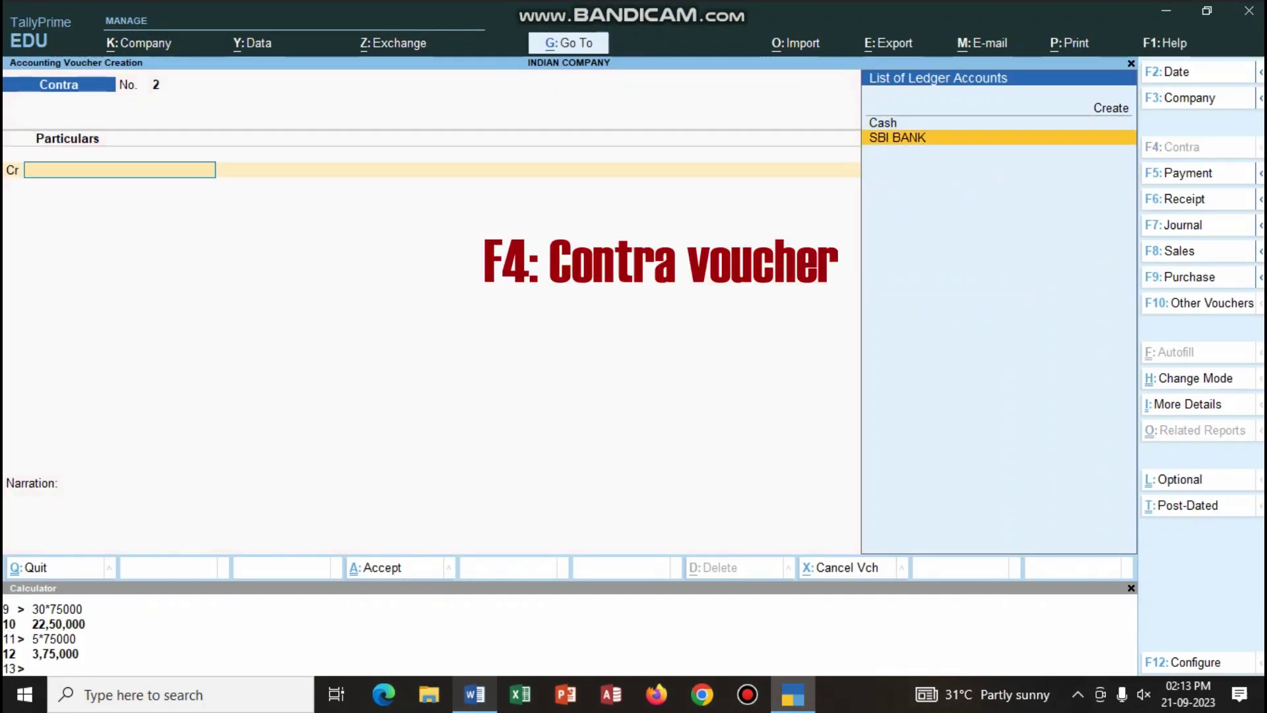
key("Return")
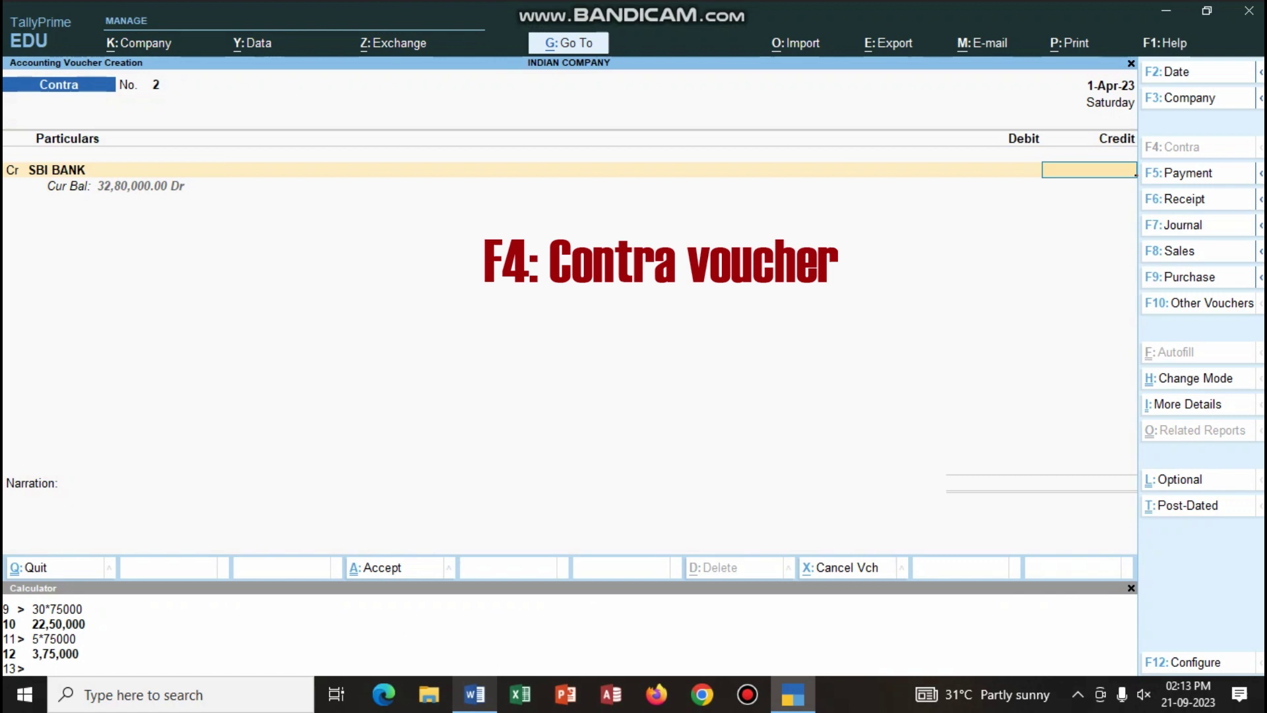
key("alt+Tab")
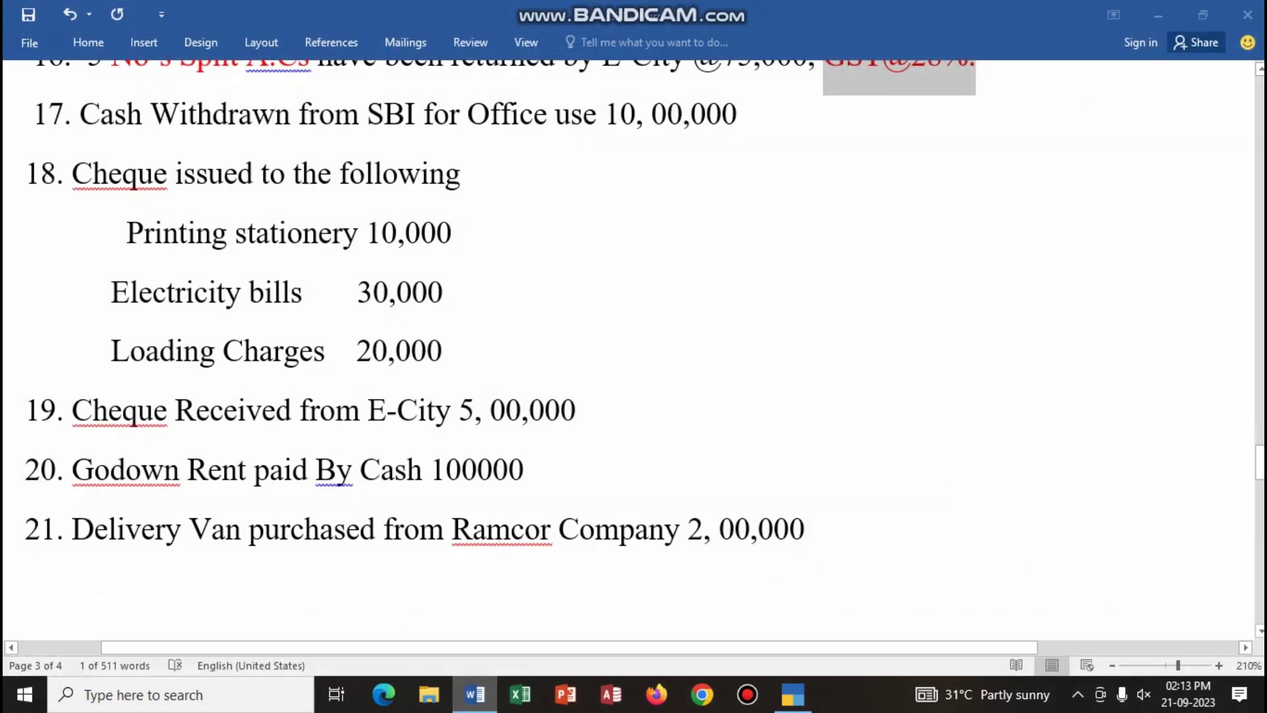
key("alt+Tab")
type("10,00,00")
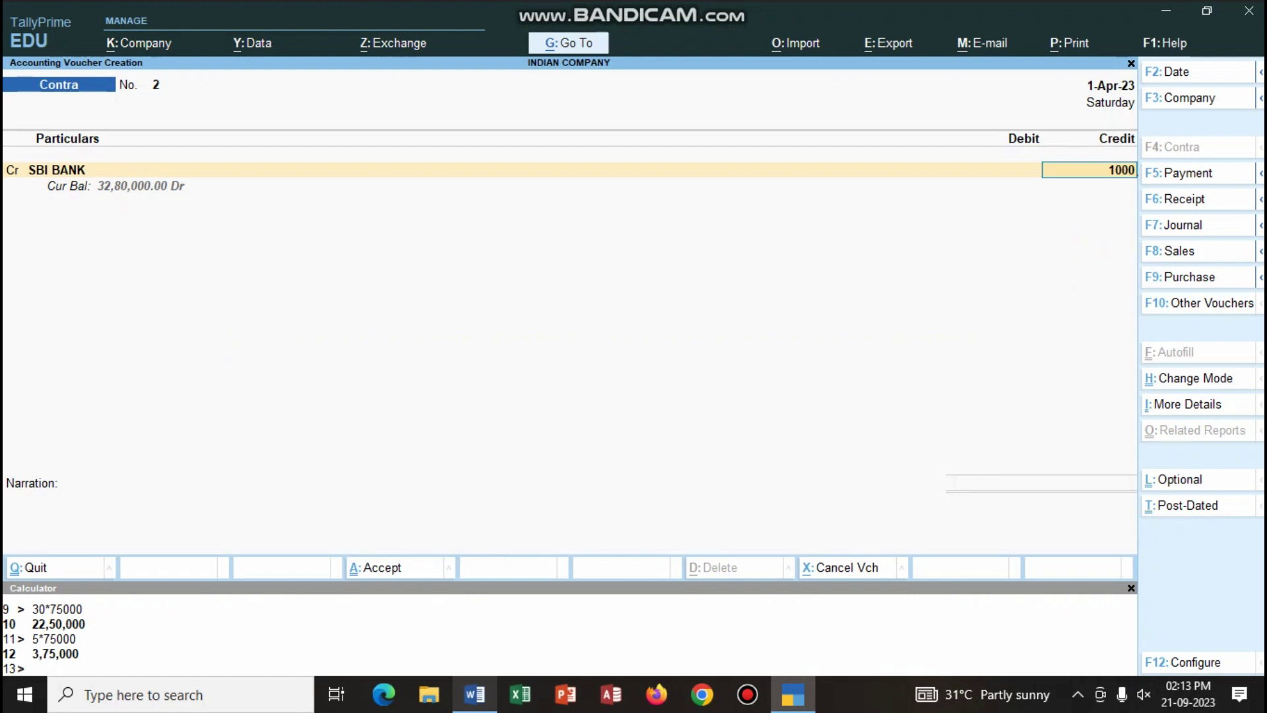
type("0")
key("Return")
Debit Cash with 10,00,000 in the contra voucher and save it with the narration "BEING CASH WITHDRAWN".
key("Return")
key("Return")
key("Return")
key("Return")
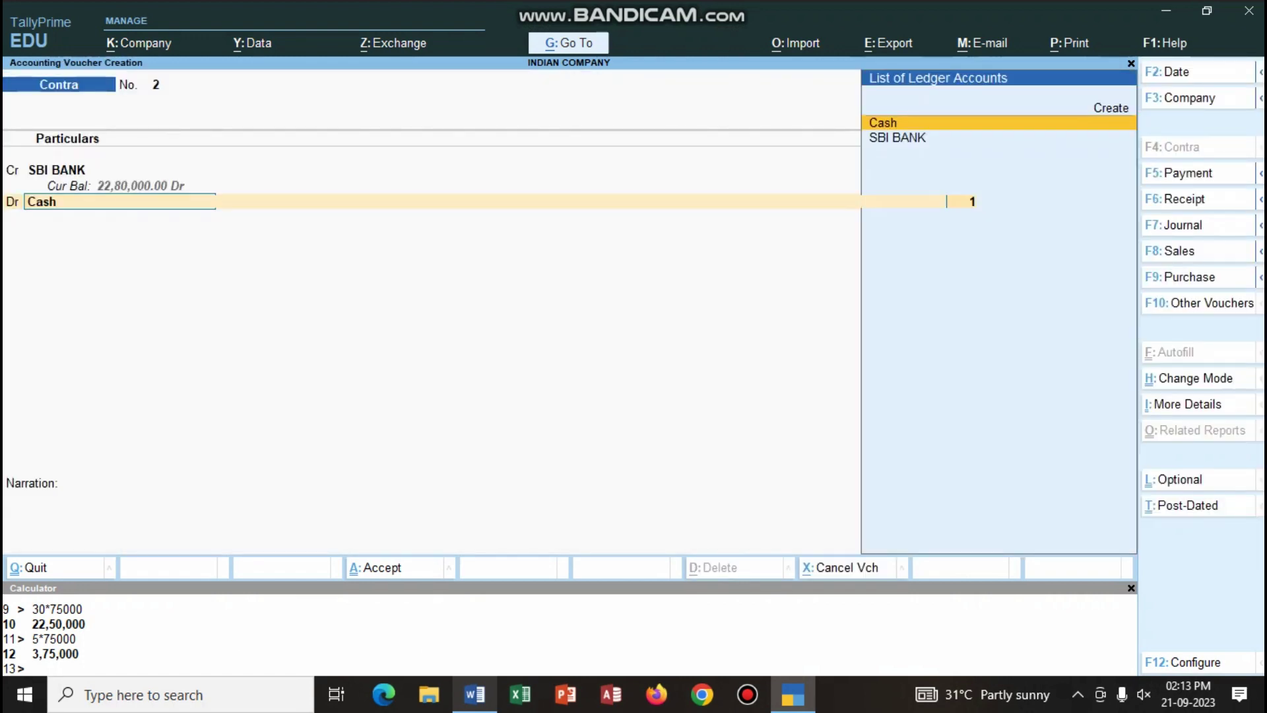
key("Return")
type("BEING CASH WITHDRAWN")
key("Return")
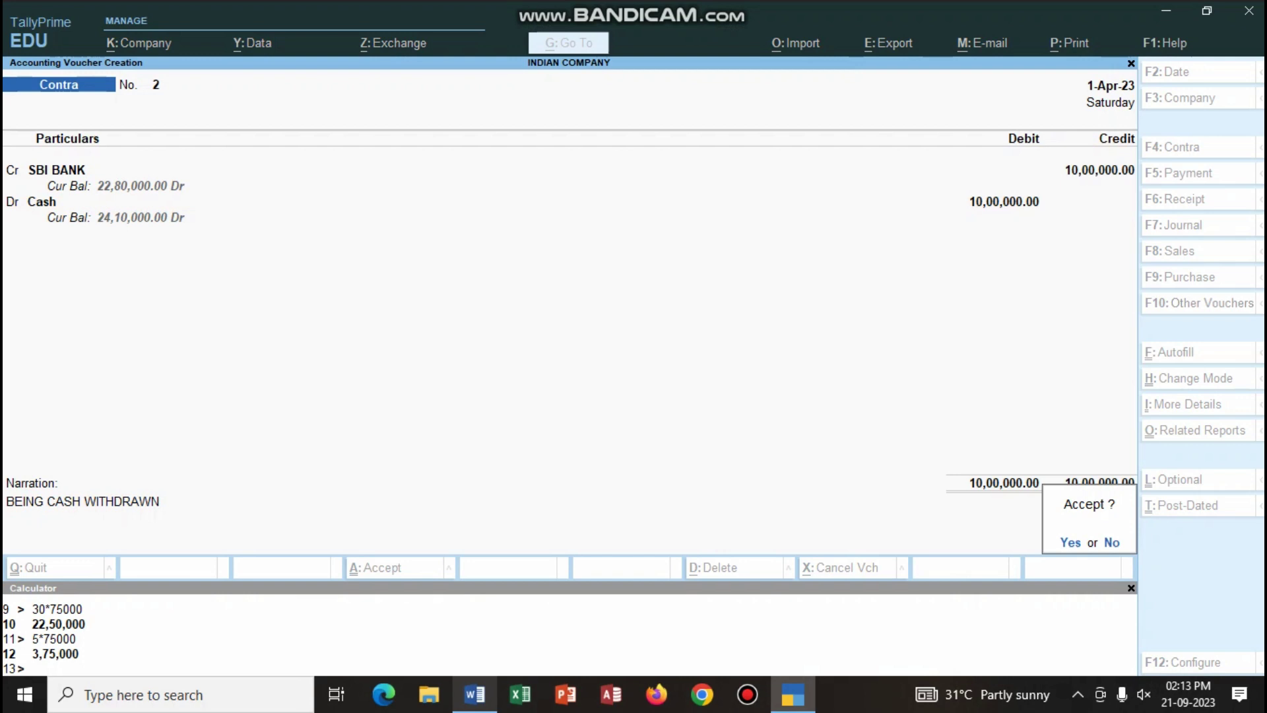
key("Return")
Check transaction 18 in the Word document, and in TallyPrime start a Payment voucher debiting PRINTING &STATINORIES with 10,000.
left_click(475, 694)
scroll(633, 350, "down", 3)
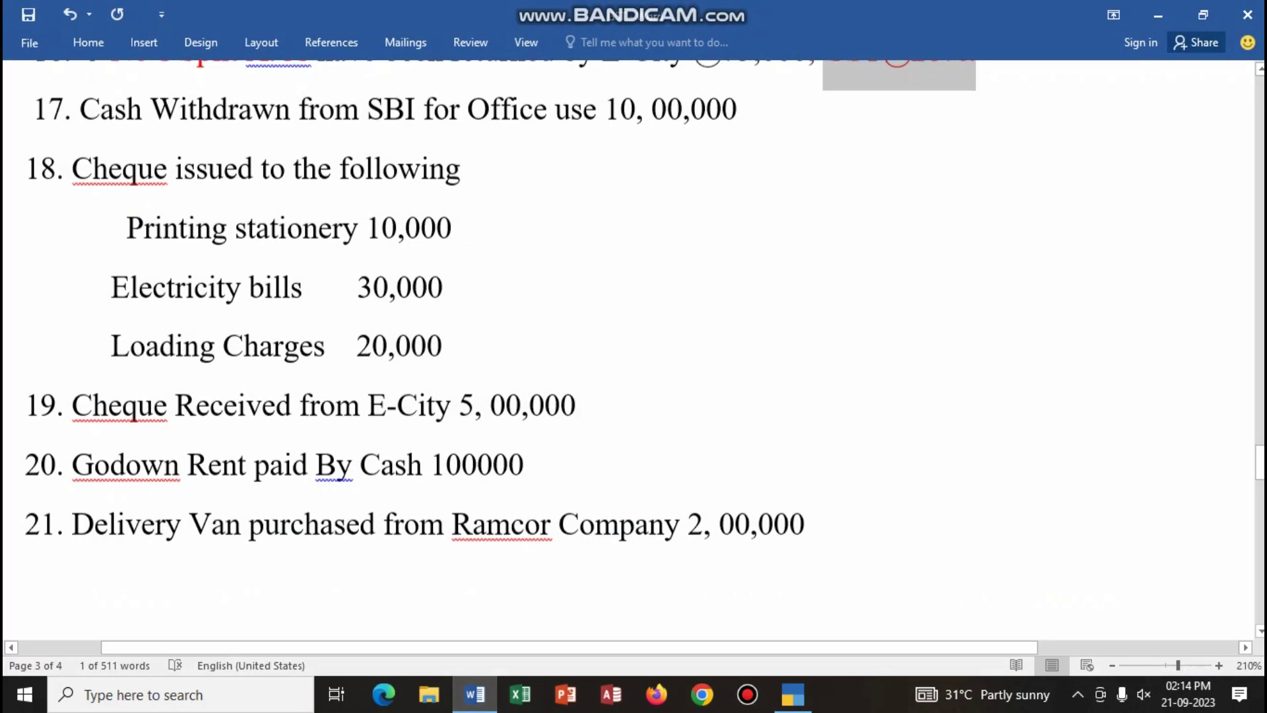
scroll(633, 349, "up", 2)
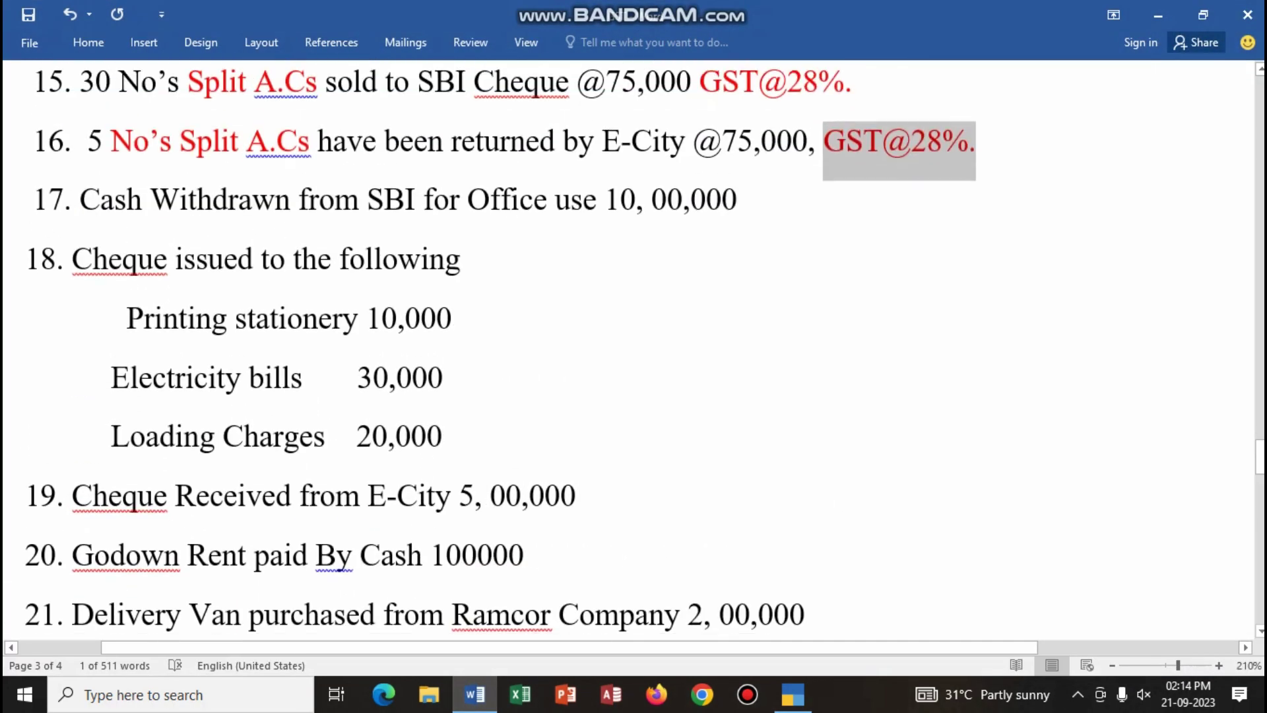
scroll(633, 350, "down", 1)
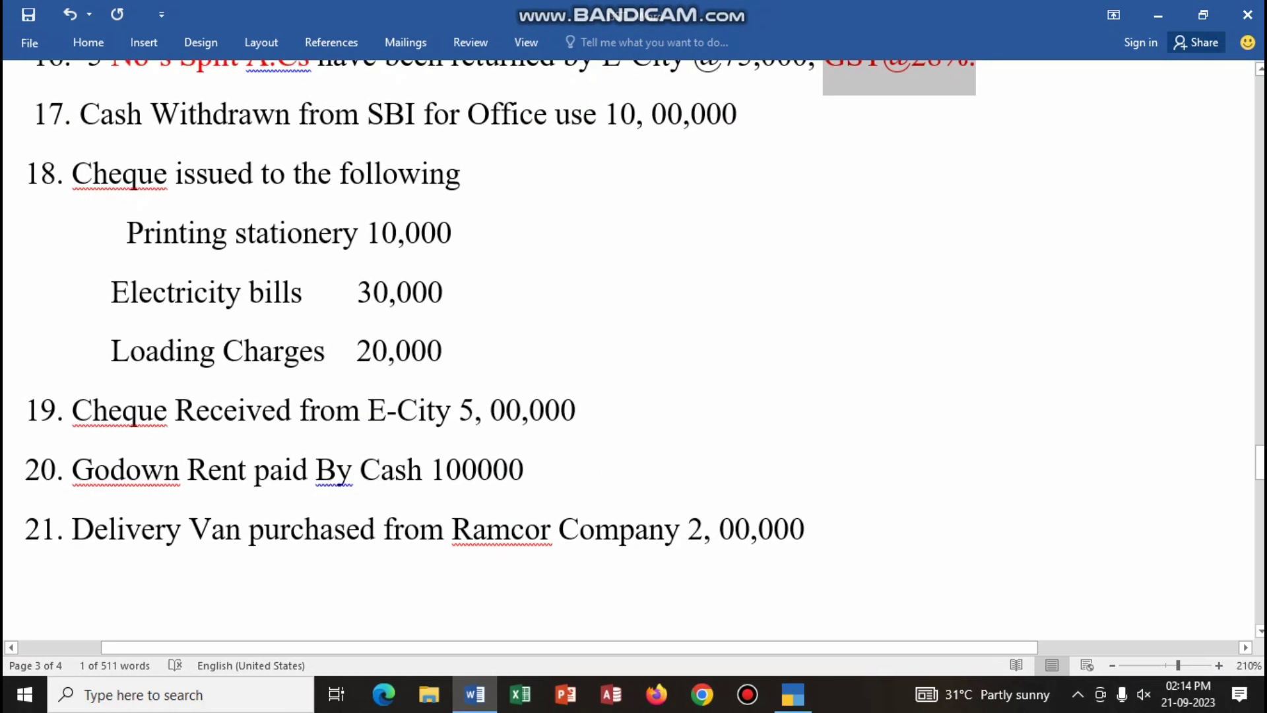
left_click(475, 694)
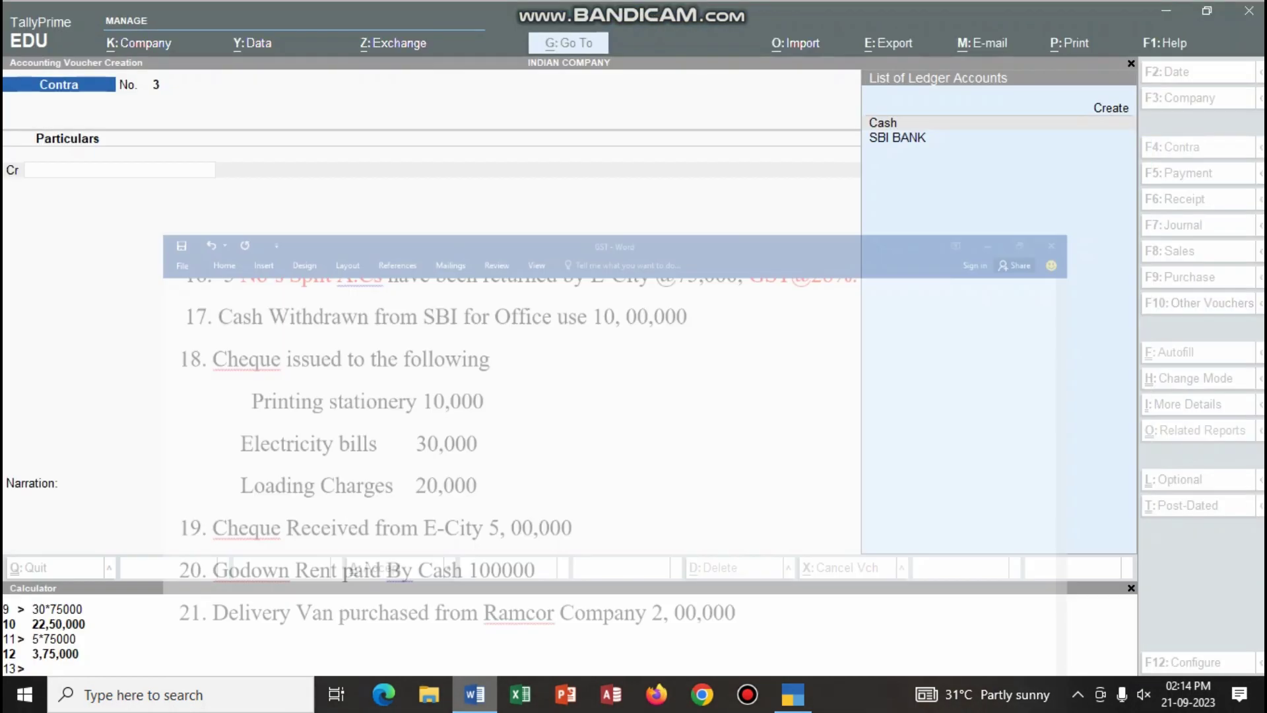
key("F5")
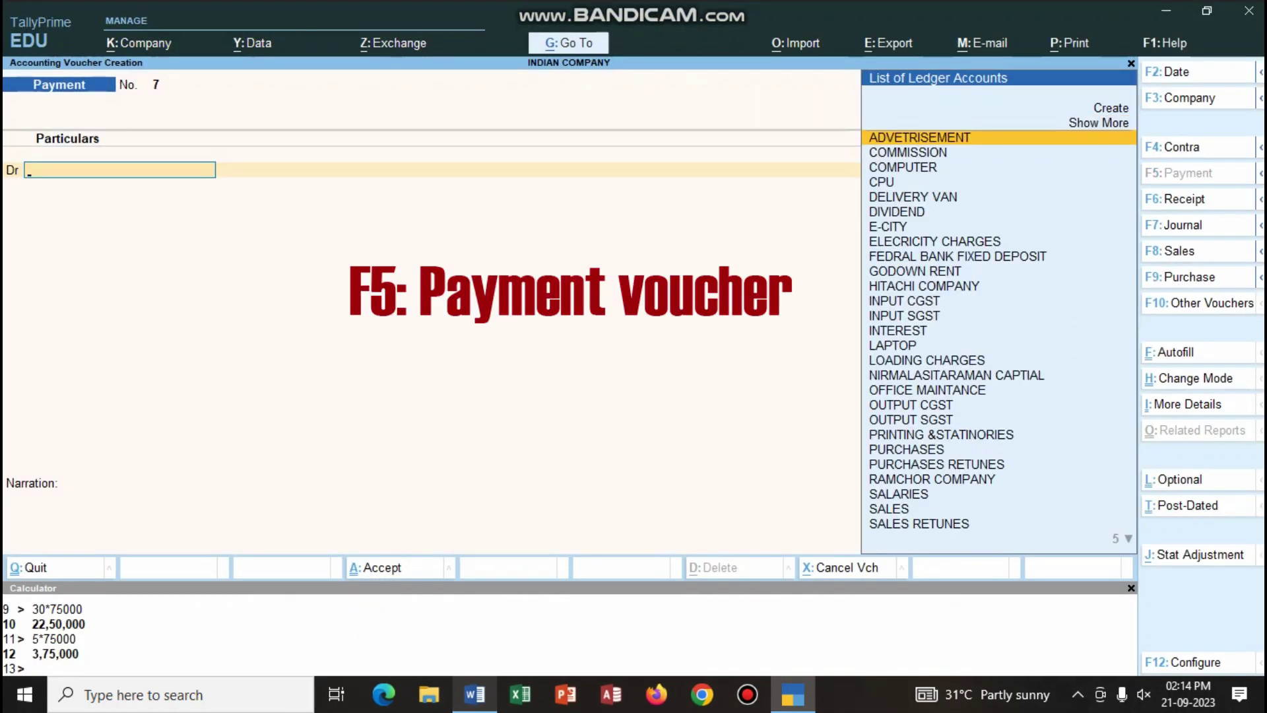
type("pr")
key("Return")
type("10000")
key("Return")
Add a debit line for ELECRICITY CHARGES with 30,000 to the payment voucher, checking the amount in the Word document.
type("d")
key("Return")
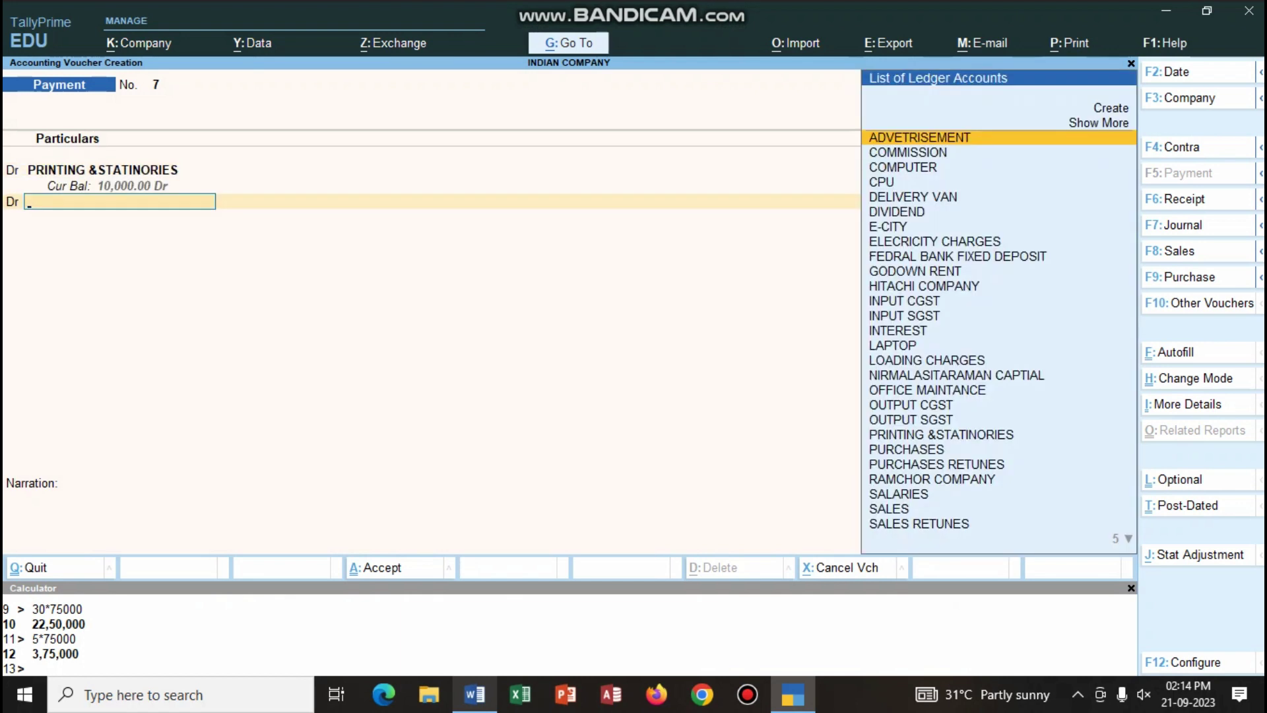
key("alt+Tab")
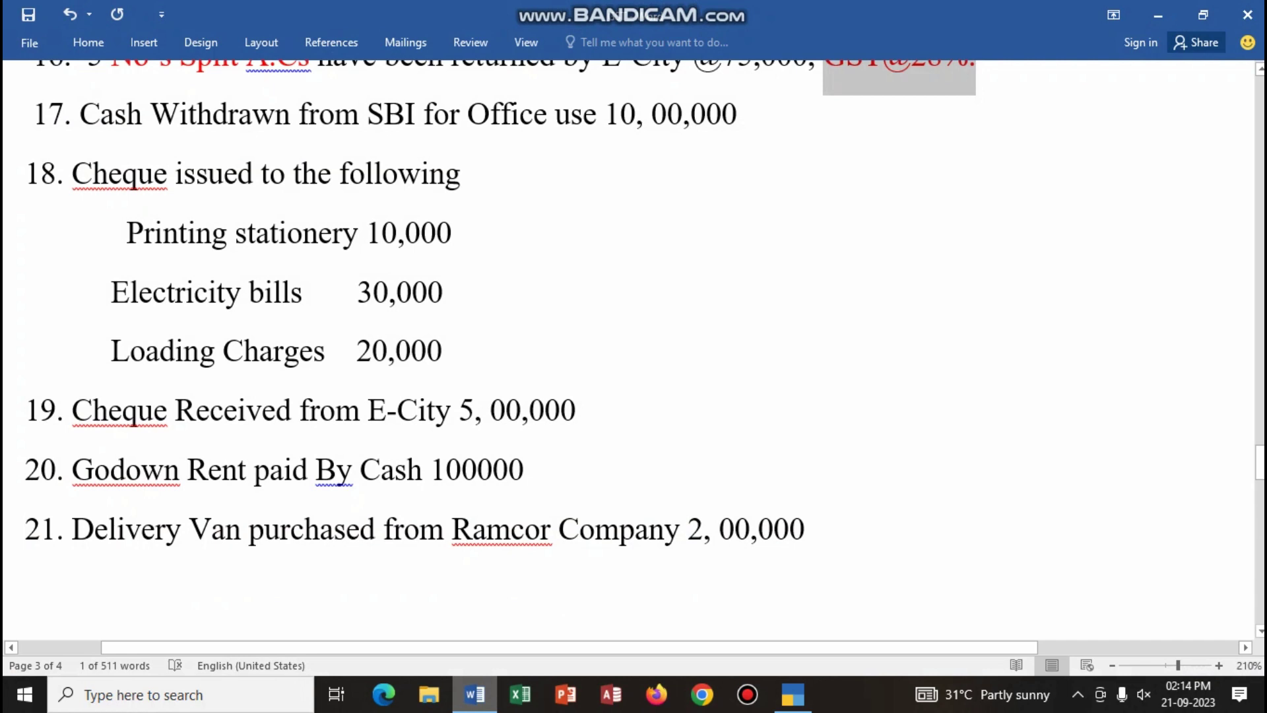
key("alt+Tab")
type("E")
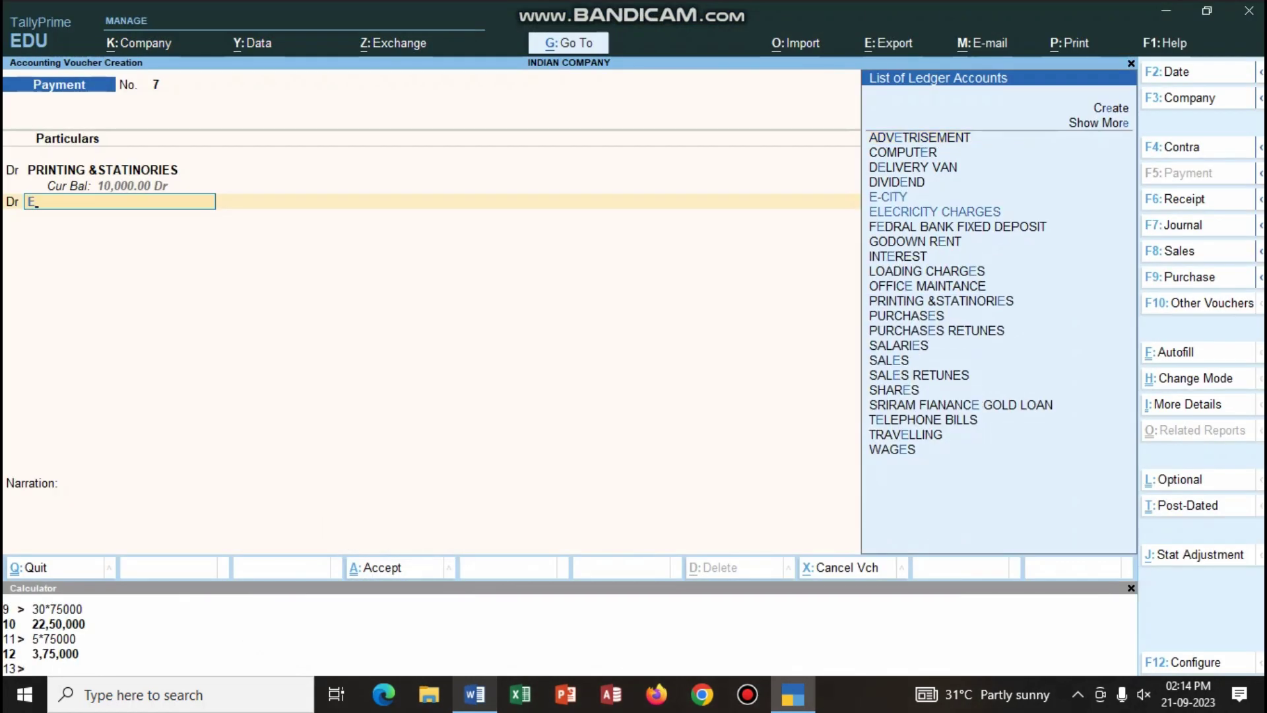
key("Down")
key("Return")
type("3")
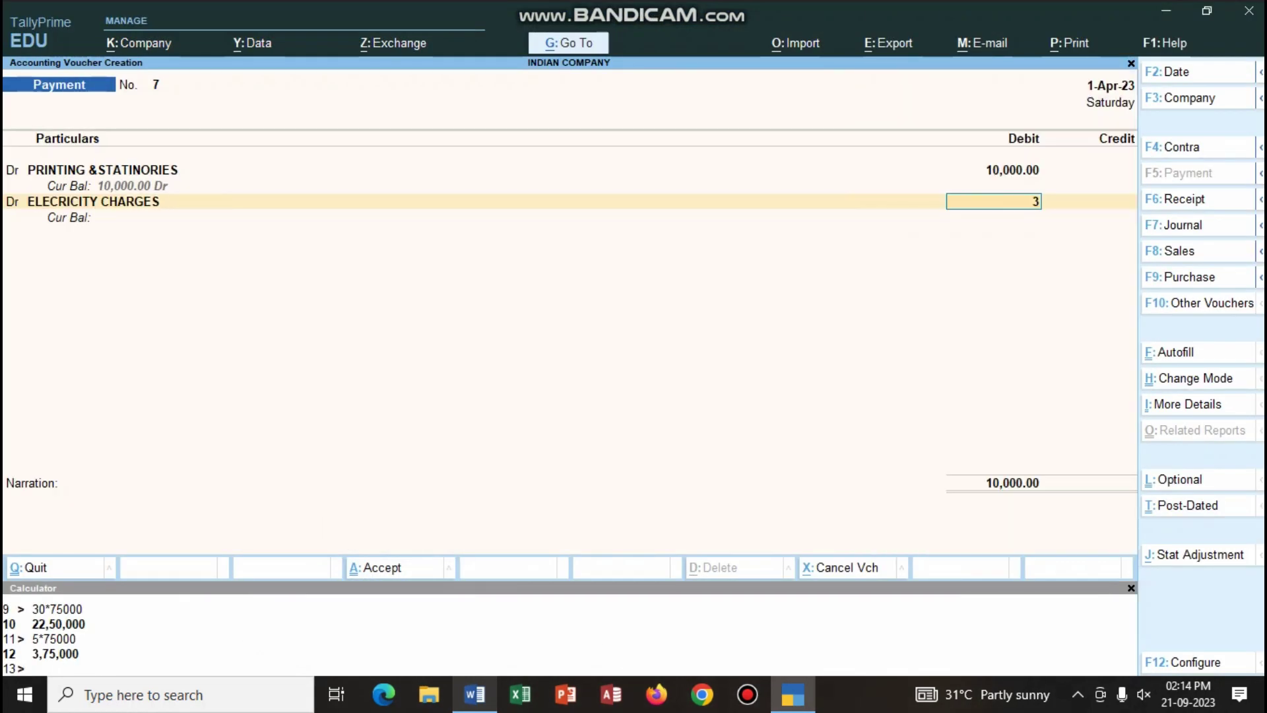
type("0000")
key("Return")
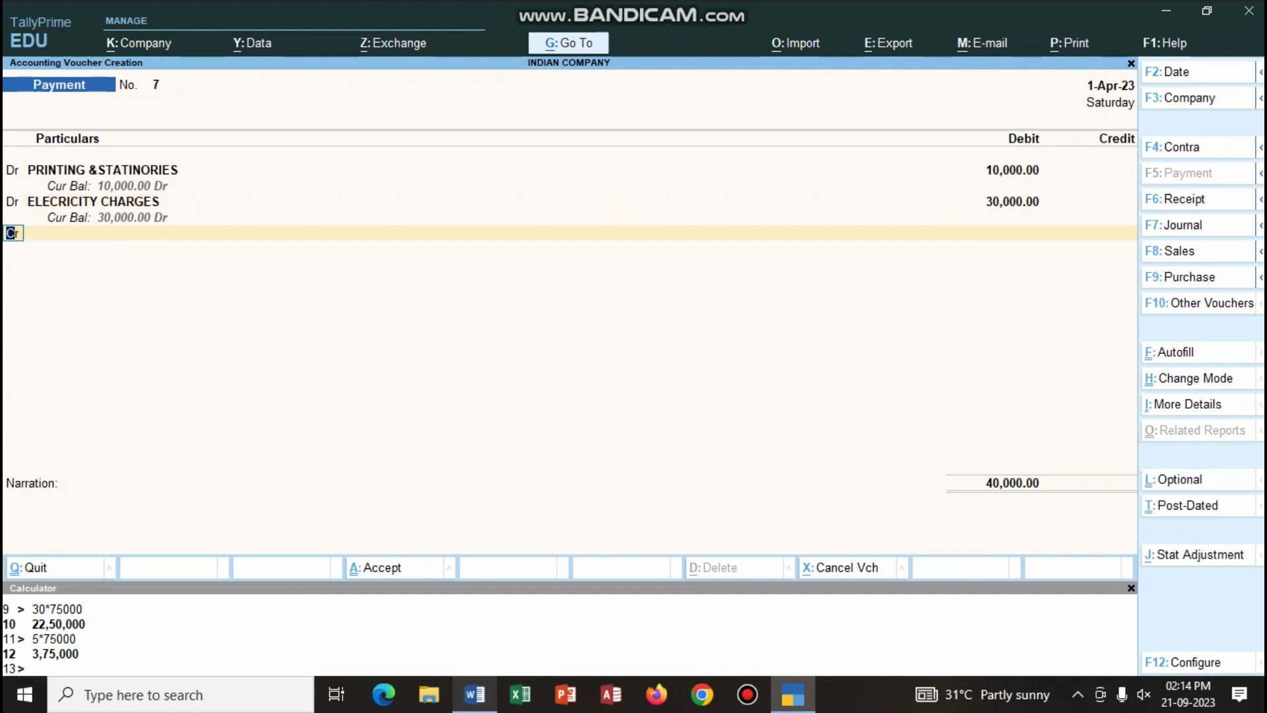
Add a debit line for LOADING CHARGES with 20,000 to the payment voucher, after checking it in the Word document.
key("alt+Tab")
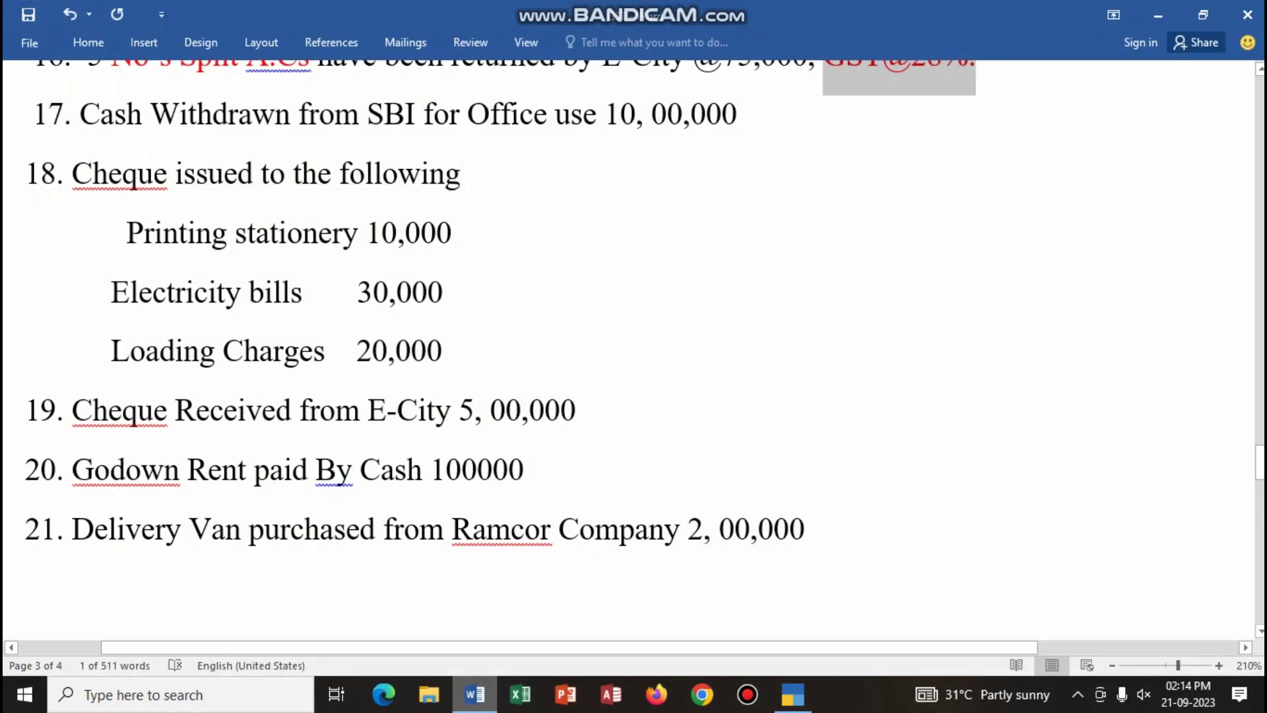
key("alt+Tab")
type("LOA")
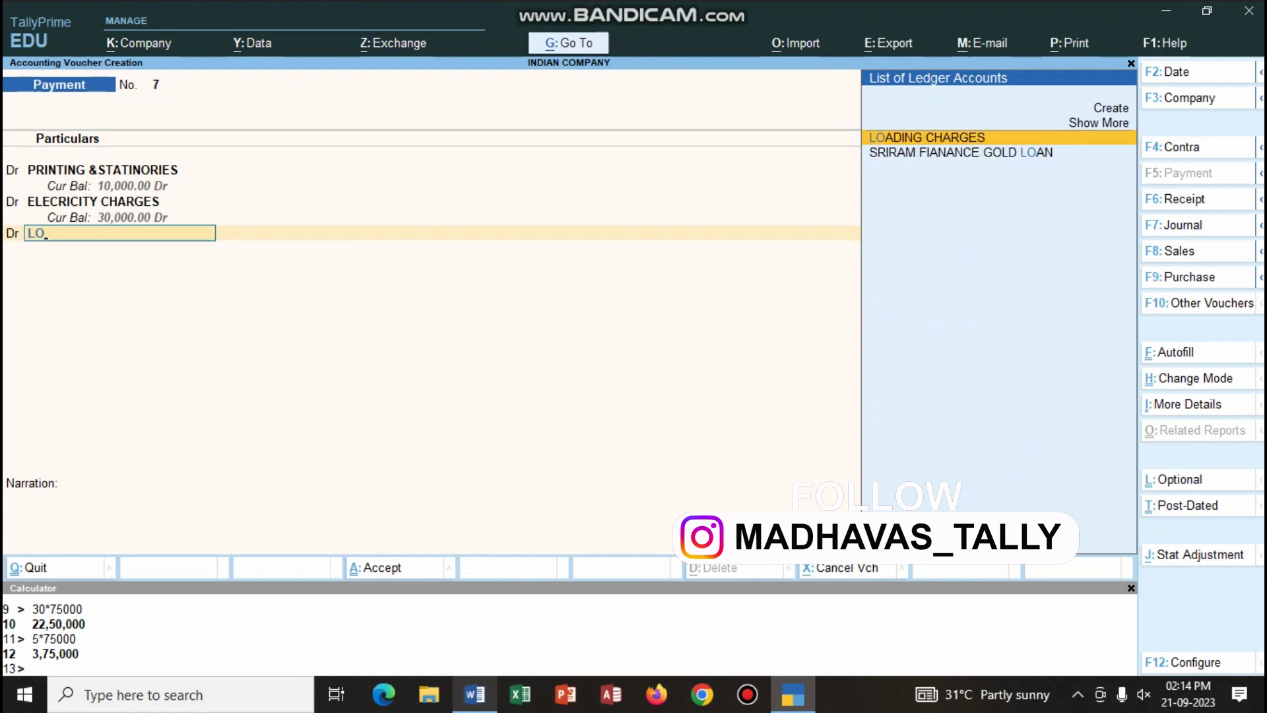
key("Return")
type("20000")
key("Return")
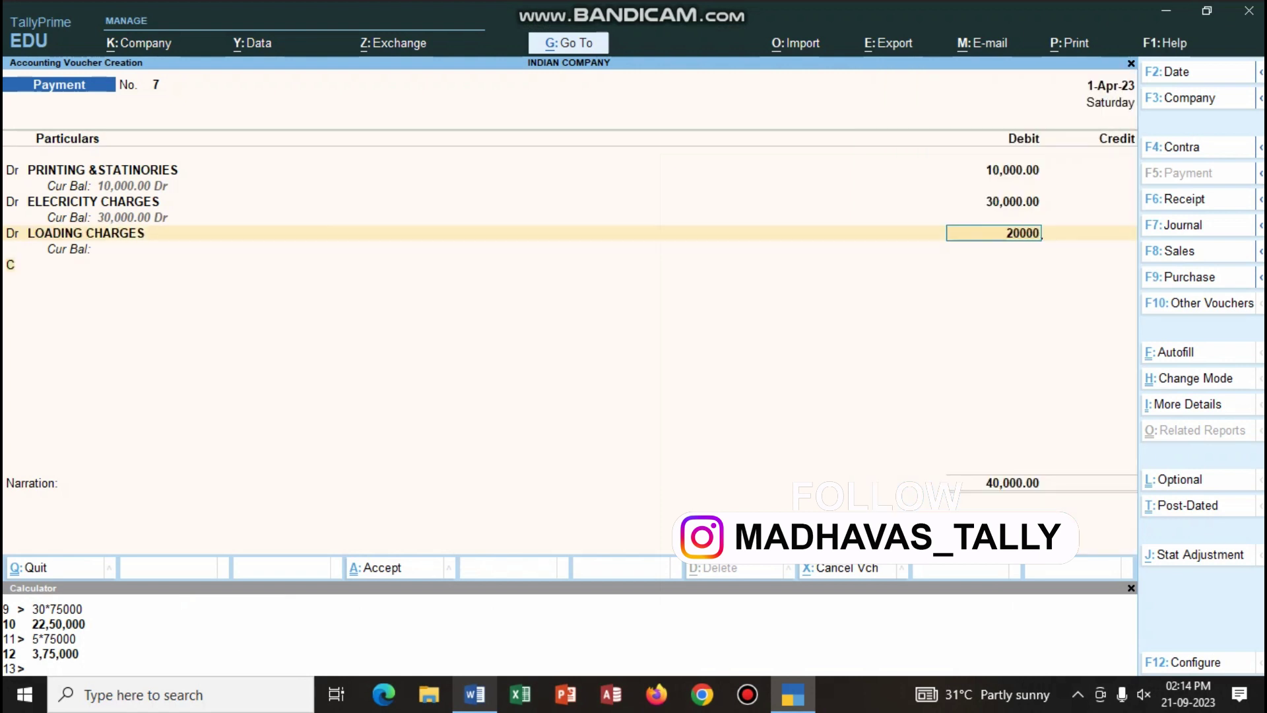
Credit SBI BANK with 60,000 in the payment voucher and accept its default bank allocation.
type("SB")
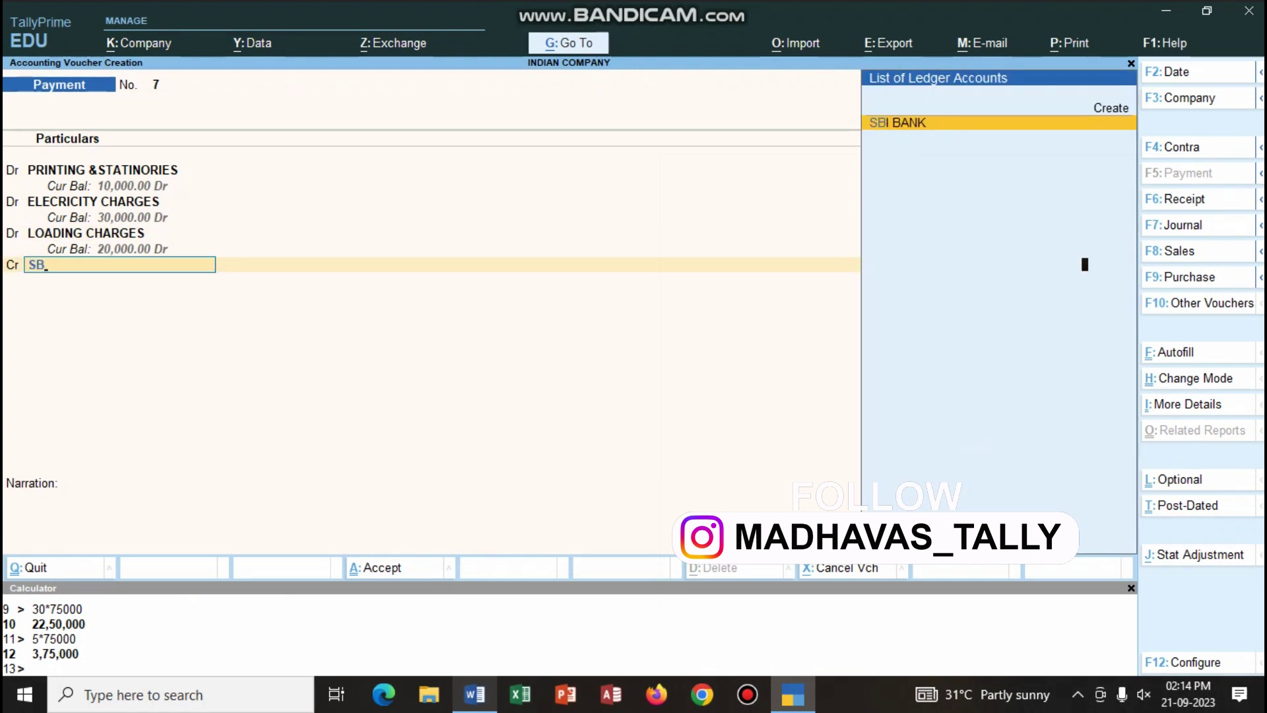
key("Return")
key("Return")
key("Return")
key("Return")
key("Return")
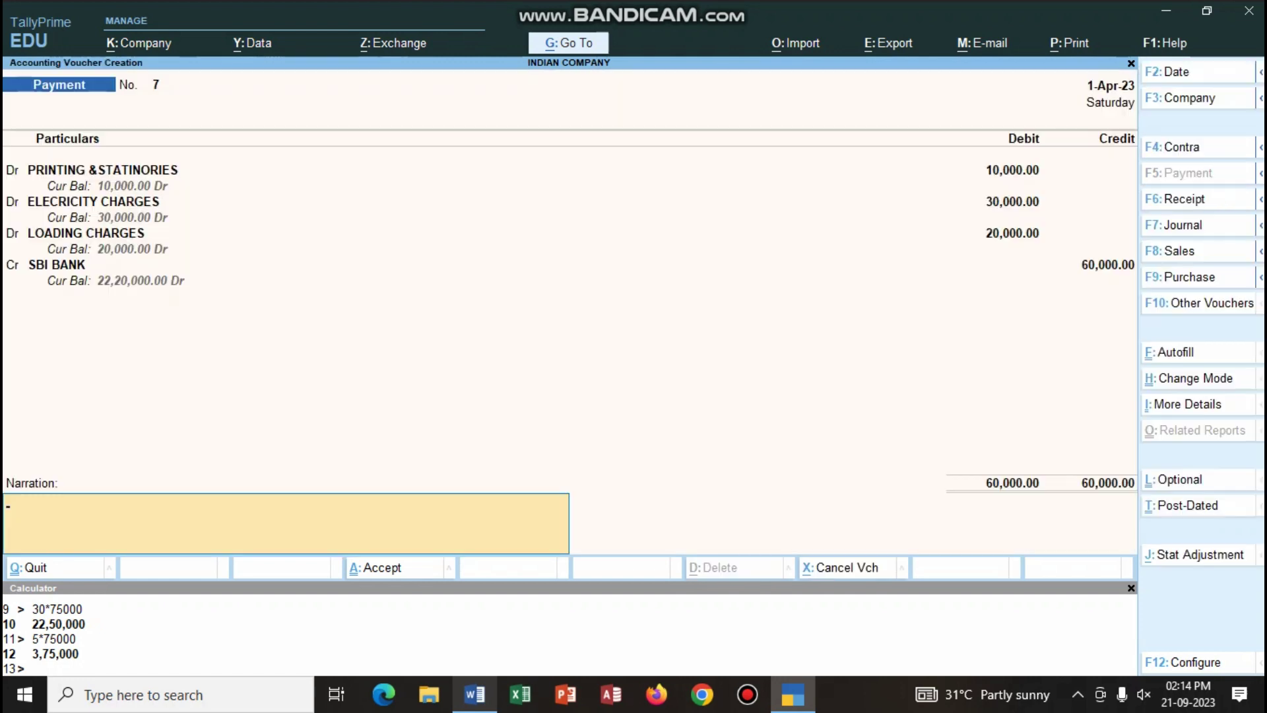
Enter the narration "BEING EXPENCES PAID BY CHEQUE" and save the payment voucher.
type("BEING EXPENCES PAID B")
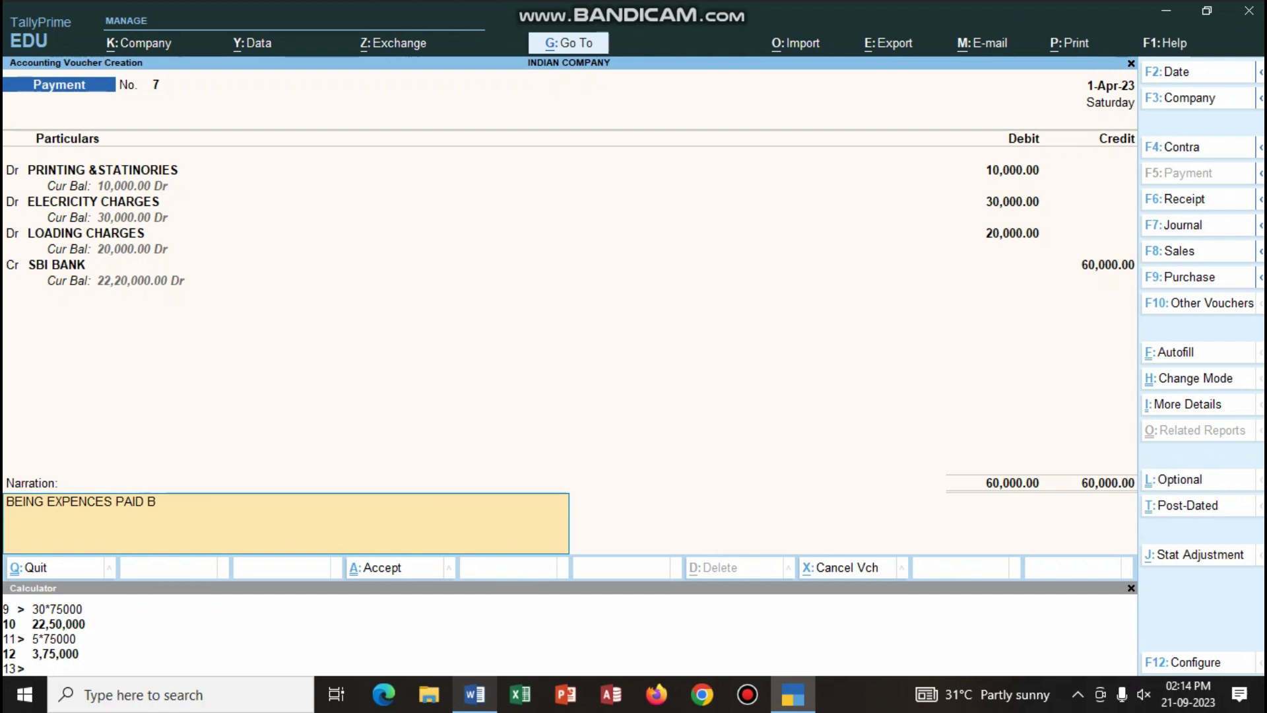
type("Y CHEQUE")
key("Return")
key("y")
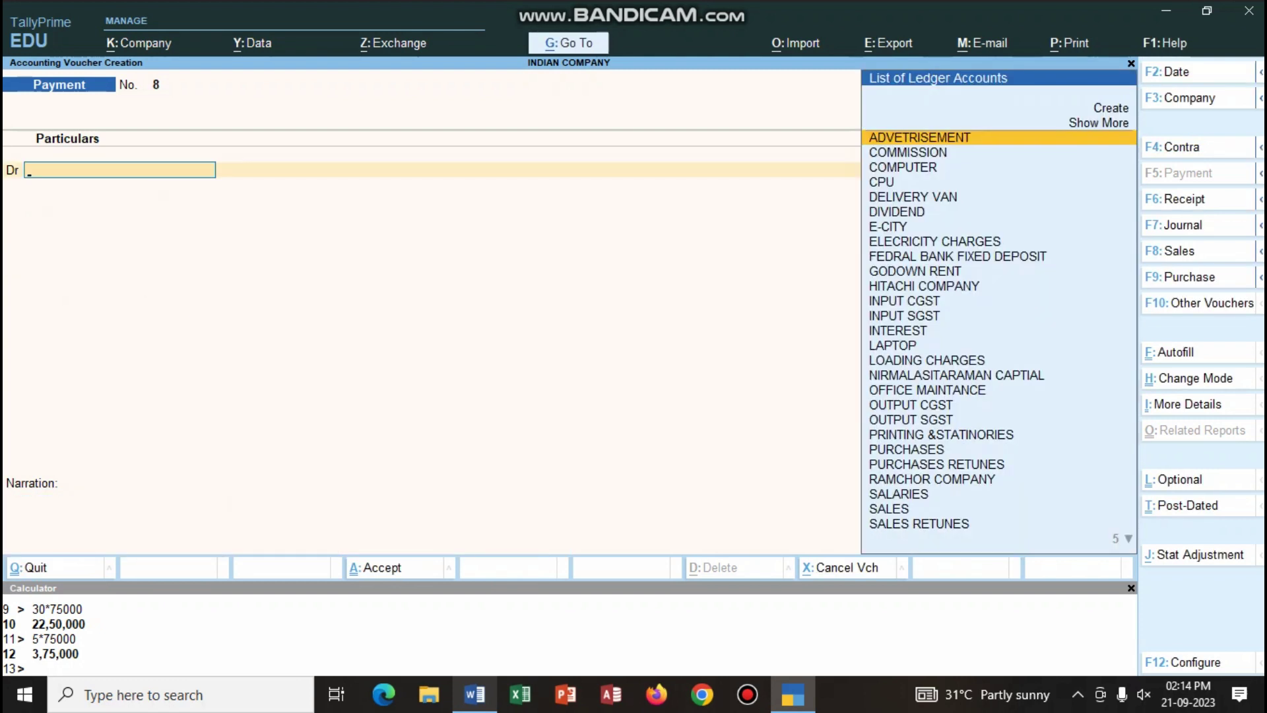
Start a receipt voucher for the E-City cheque listed in the Word document and credit E-CITY with 5,00,000.
key("alt+Tab")
scroll(628, 350, "down", 3)
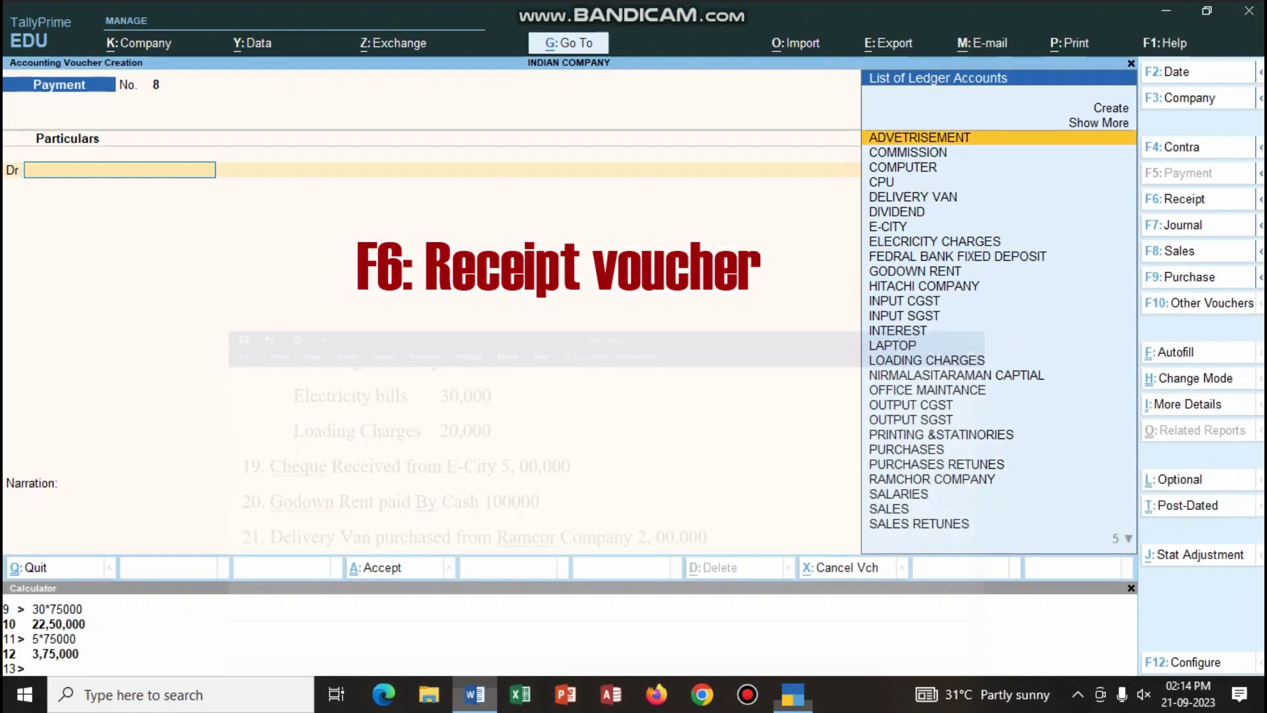
key("F6")
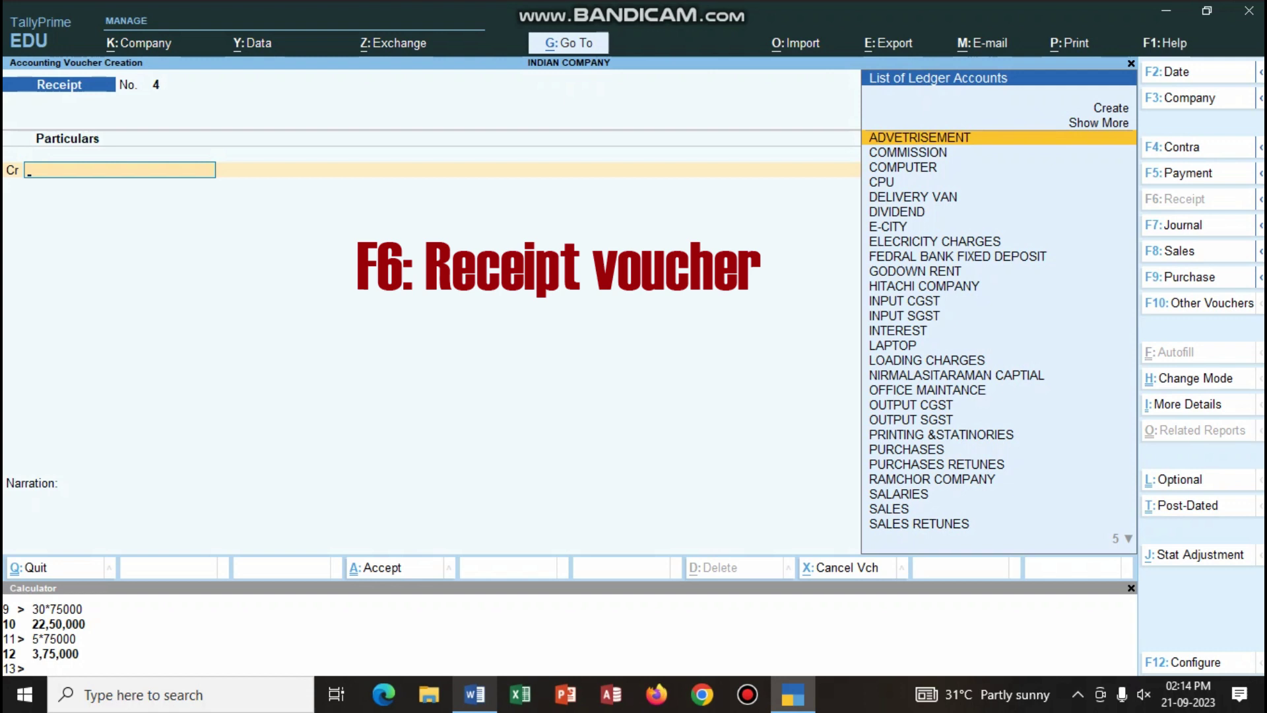
type("e")
key("Down")
key("Down")
key("Down")
key("Down")
key("Return")
type("1")
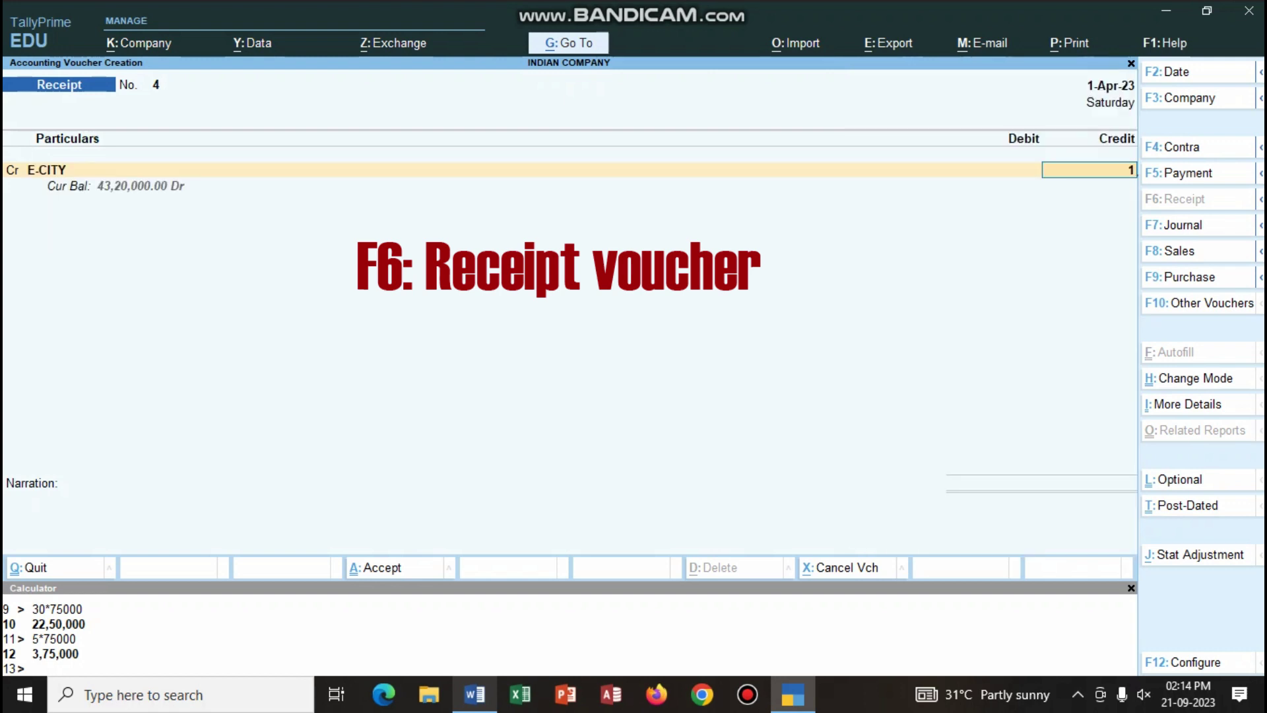
type("0")
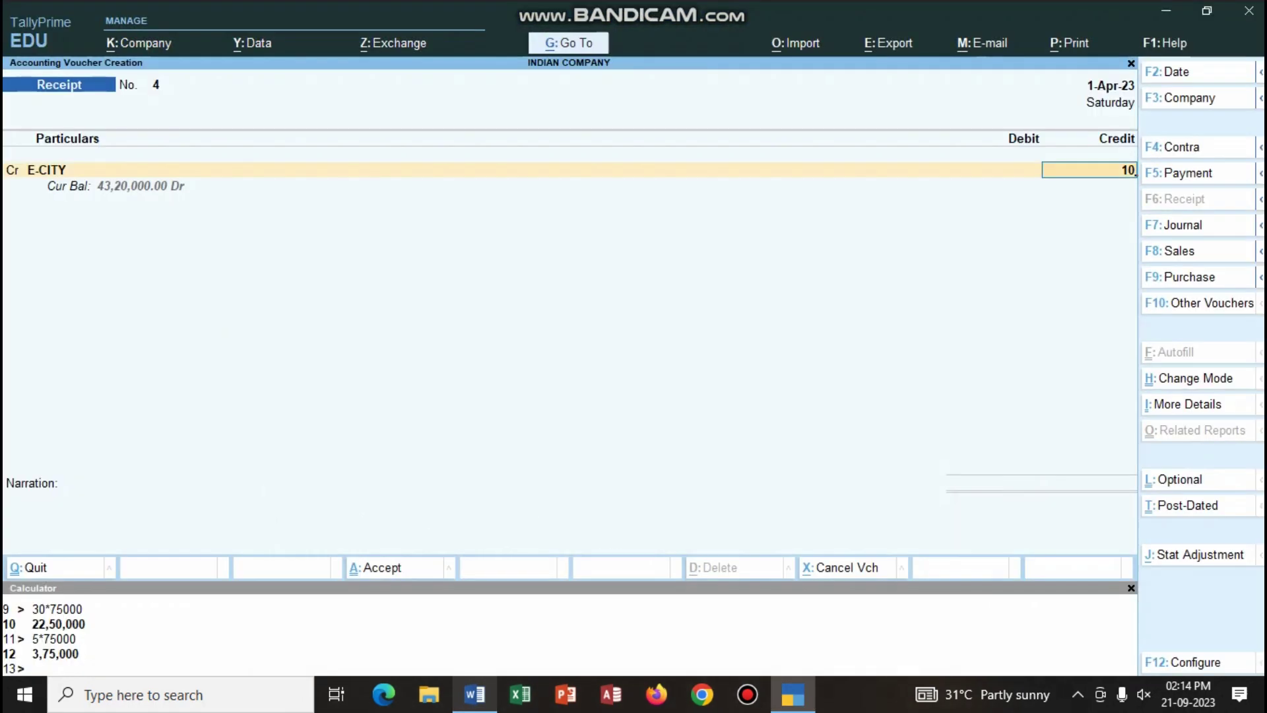
key("BackSpace")
key("BackSpace")
type("5,00,000")
key("Return")
Allocate the E-CITY receipt of 5,00,000 as Agst Ref to pending bill 1.
key("Return")
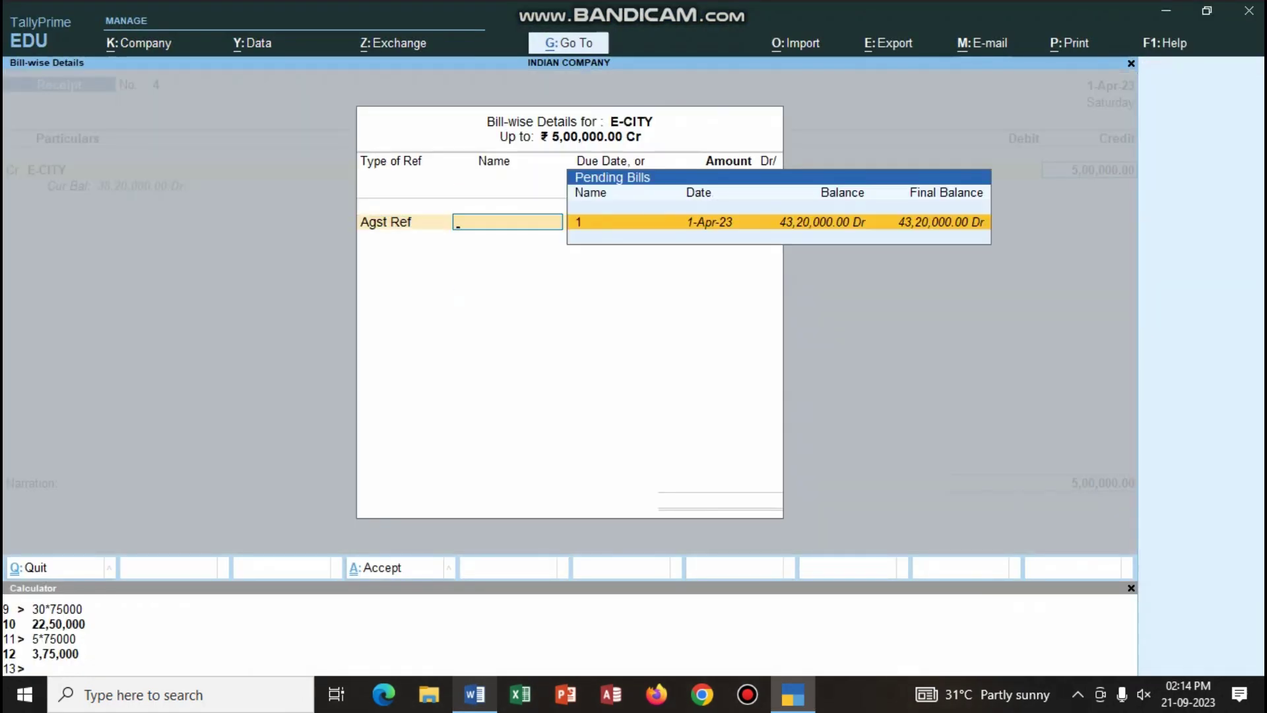
type("1")
key("Return")
key("Return")
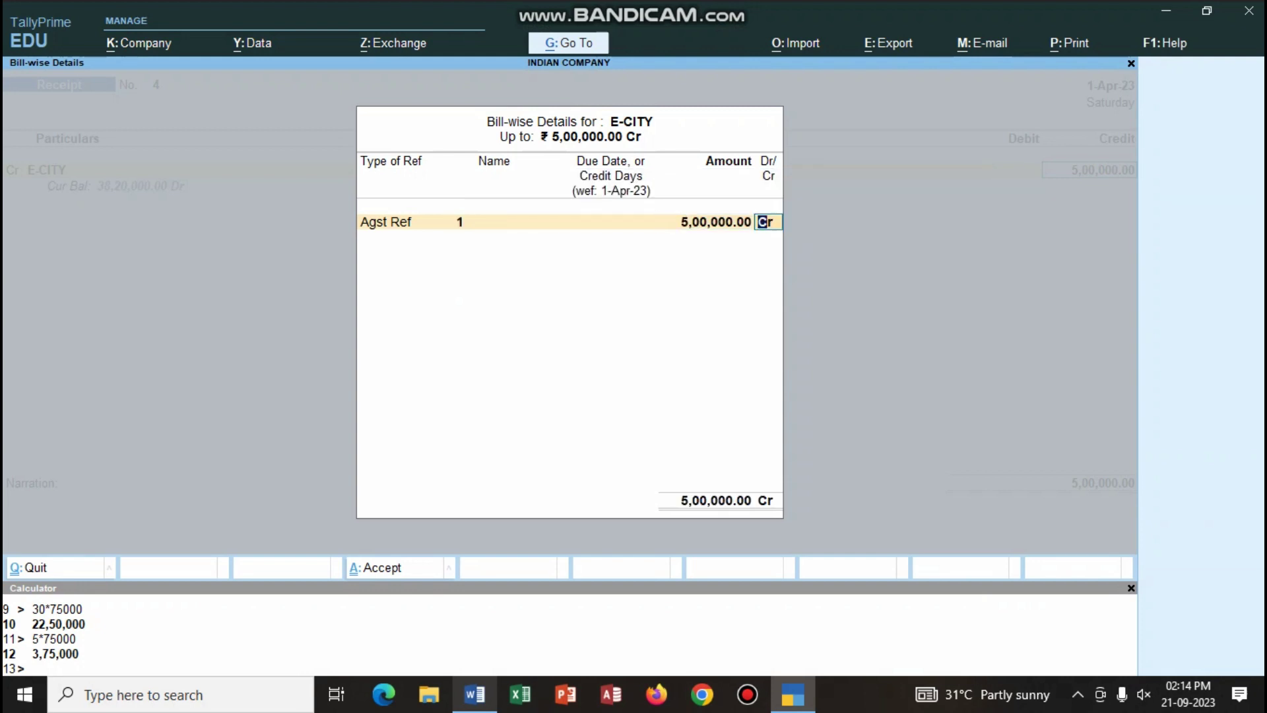
key("Return")
Debit SBI BANK with 5,00,000 in the receipt voucher and accept its default bank allocation.
type("sb")
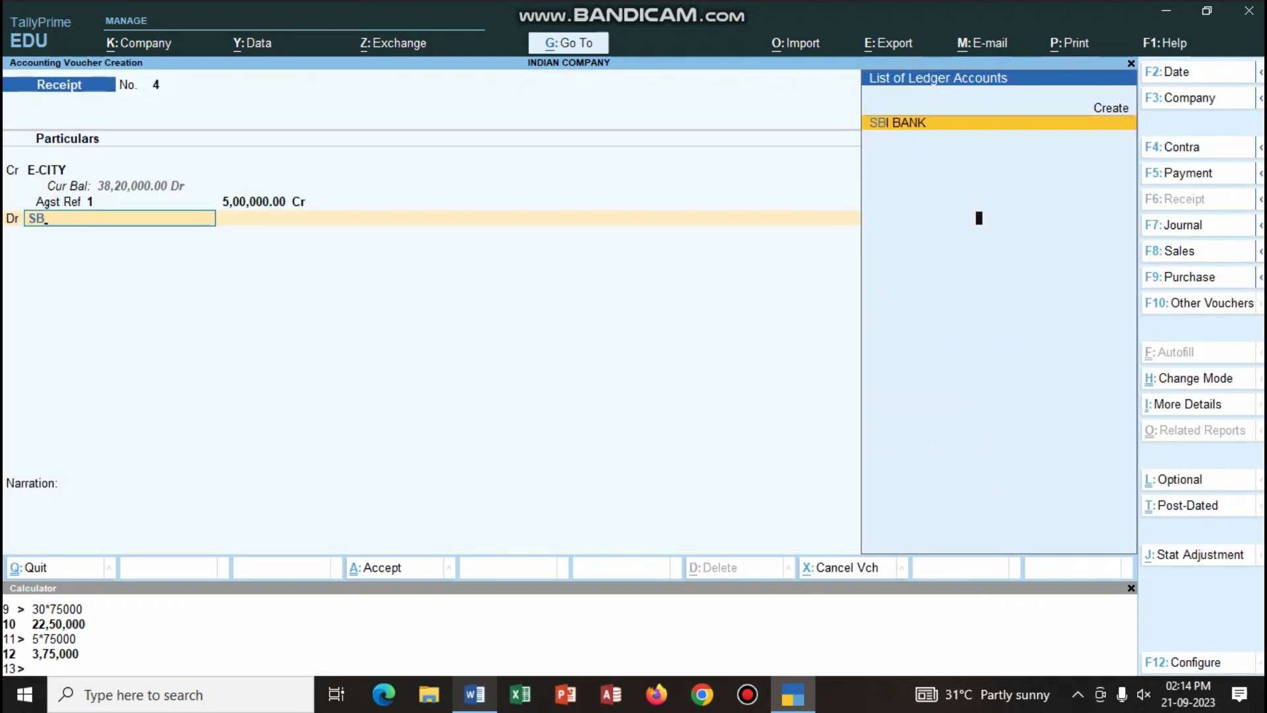
key("Return")
key("Return")
key("Return")
key("Return")
key("Return")
key("Return")
key("Return")
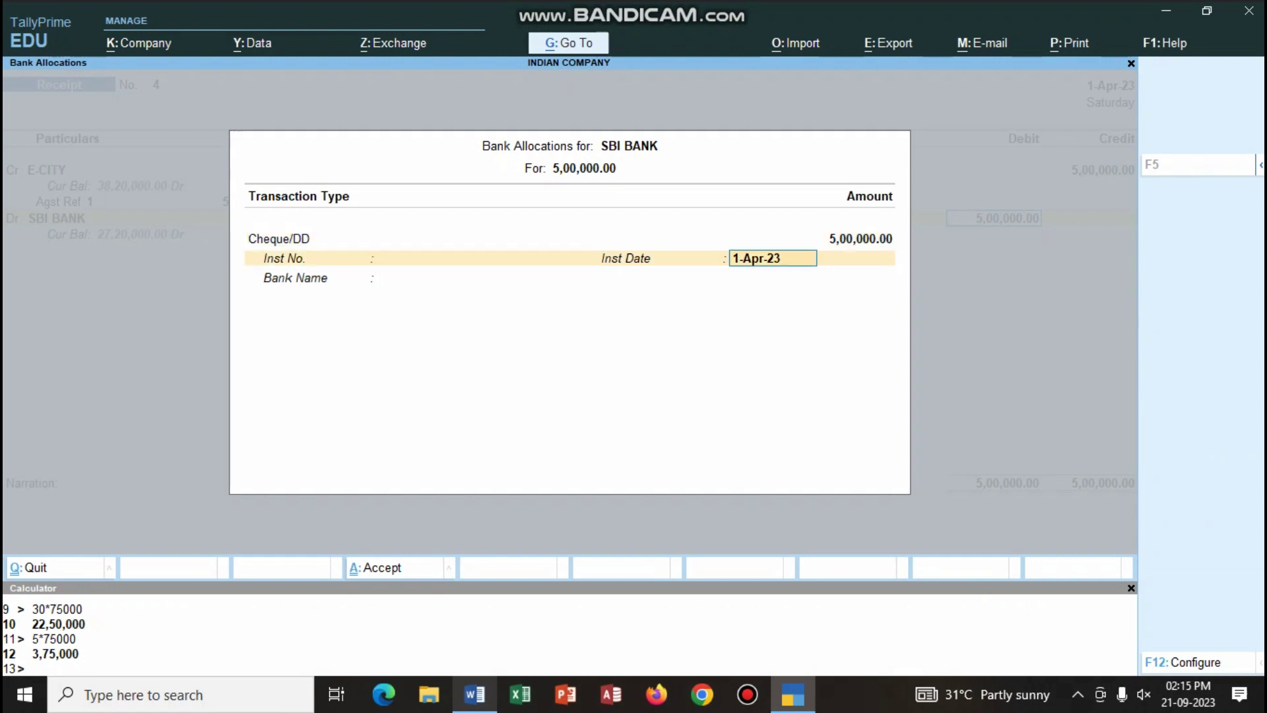
Enter the narration "BEING CHEQUE RECEIVED" and save the receipt voucher.
type("nBEING CHEQUE RECEIVED")
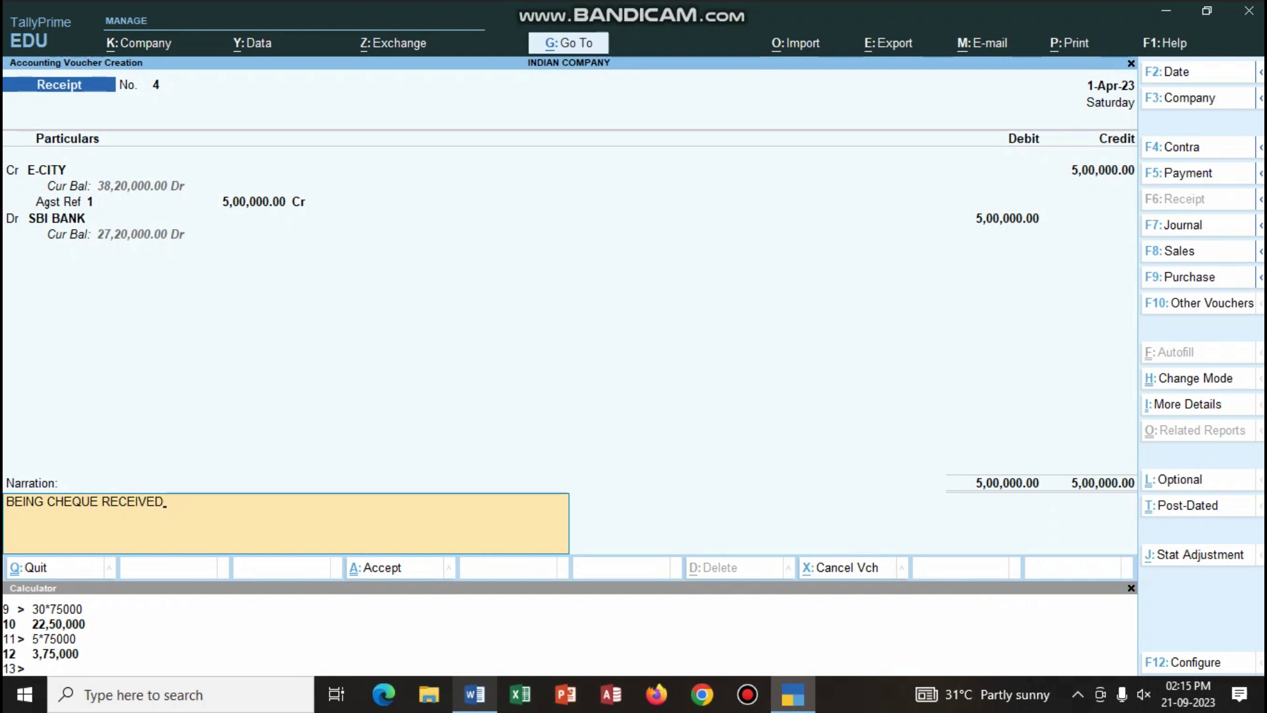
key("Return")
key("Return")
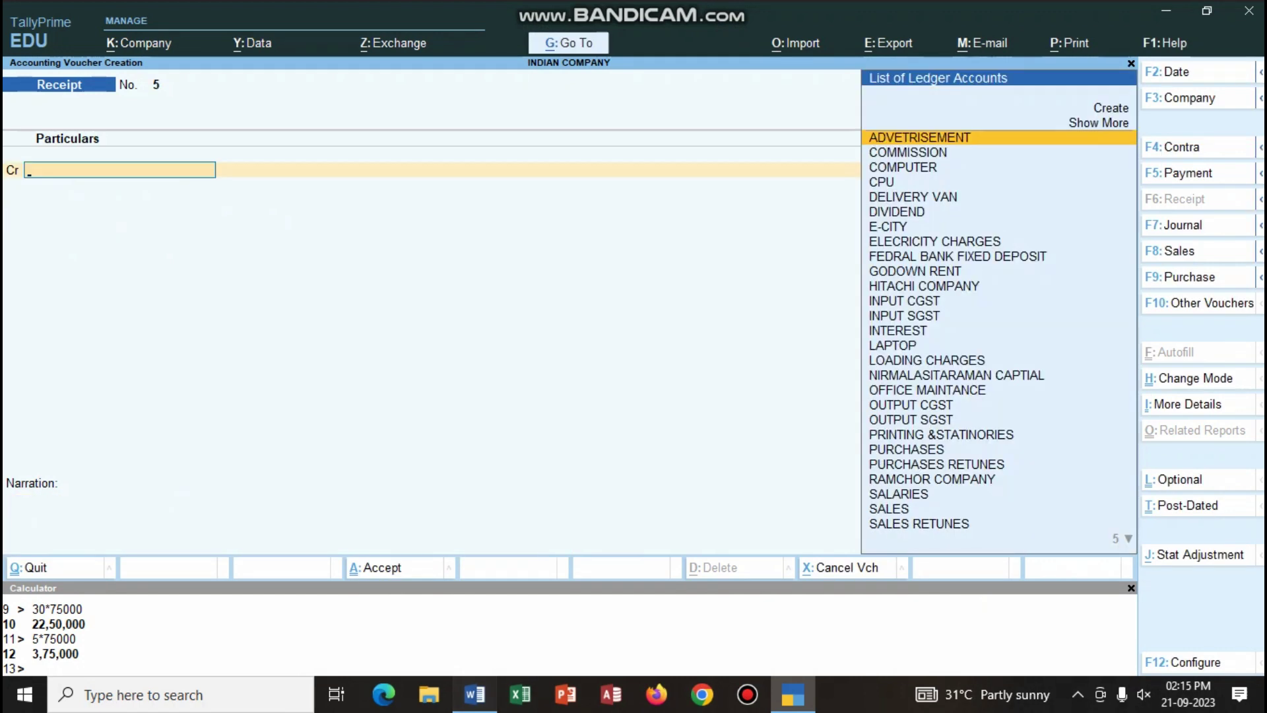
Check the godown rent entry in the Word document and debit GODOWN RENT with 1,00,000 in a payment voucher.
key("alt+Tab")
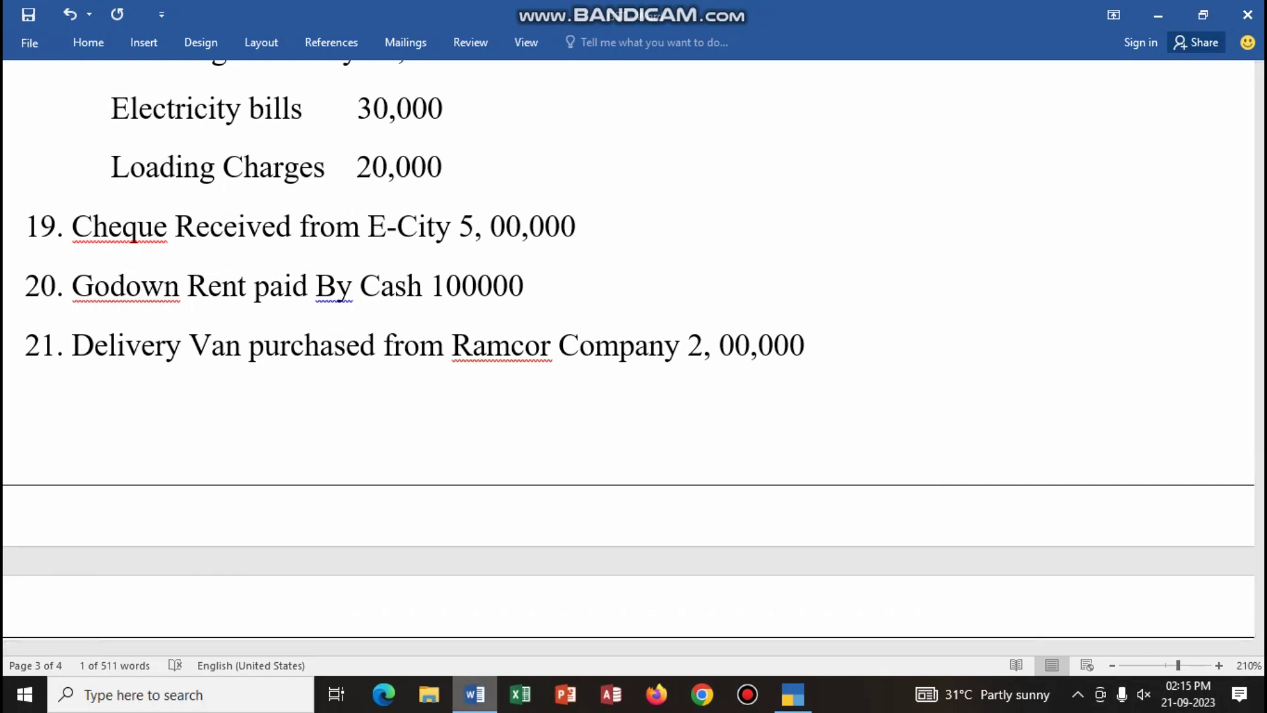
key("alt+Tab")
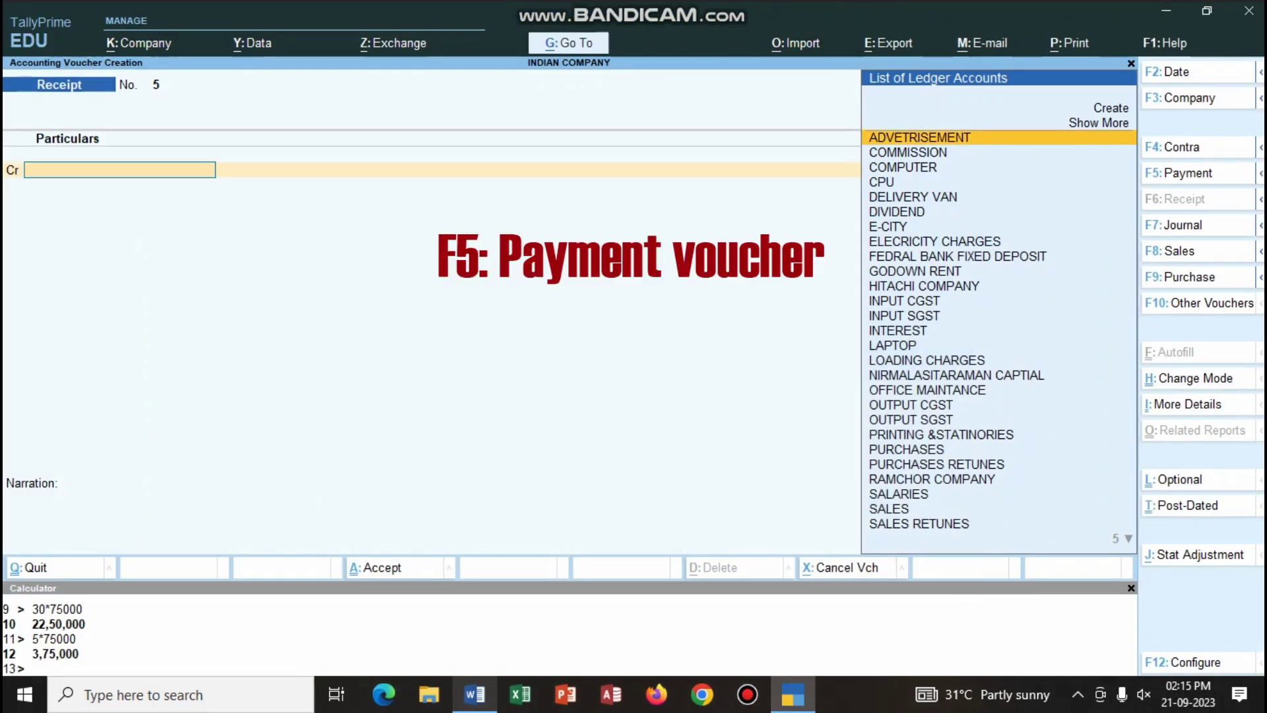
key("F5")
type("go")
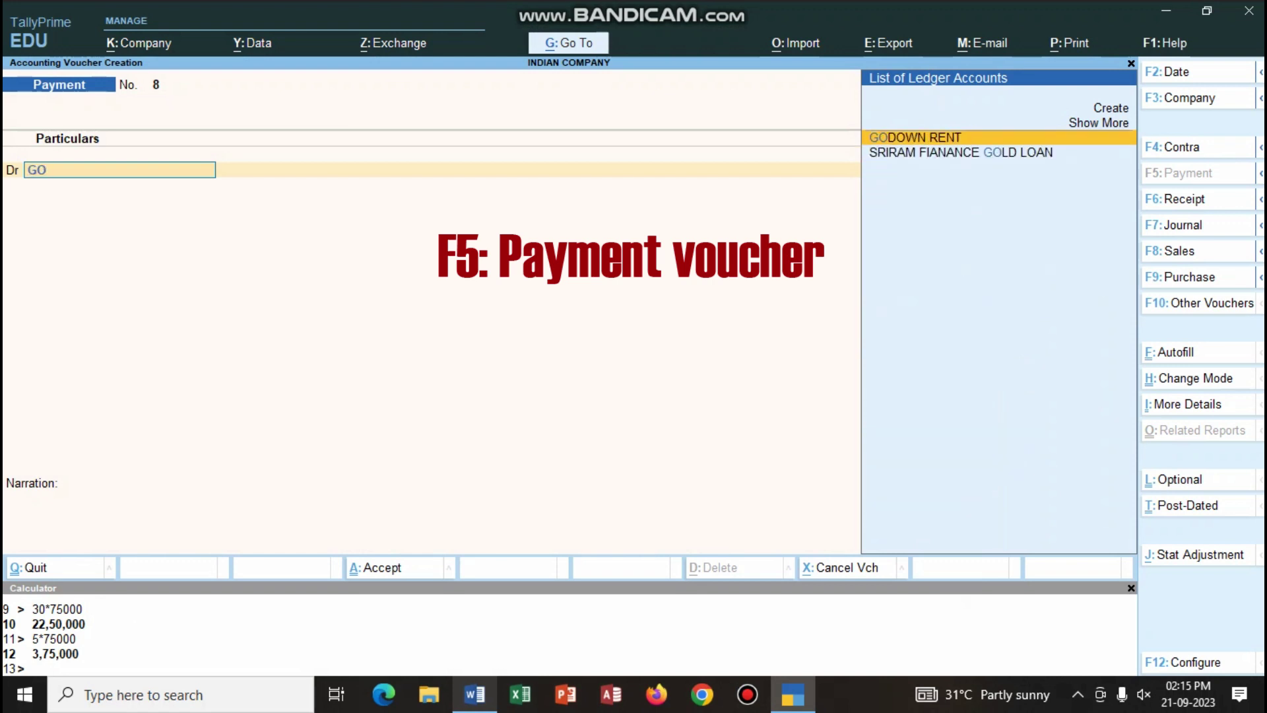
key("Return")
type("1,00,000")
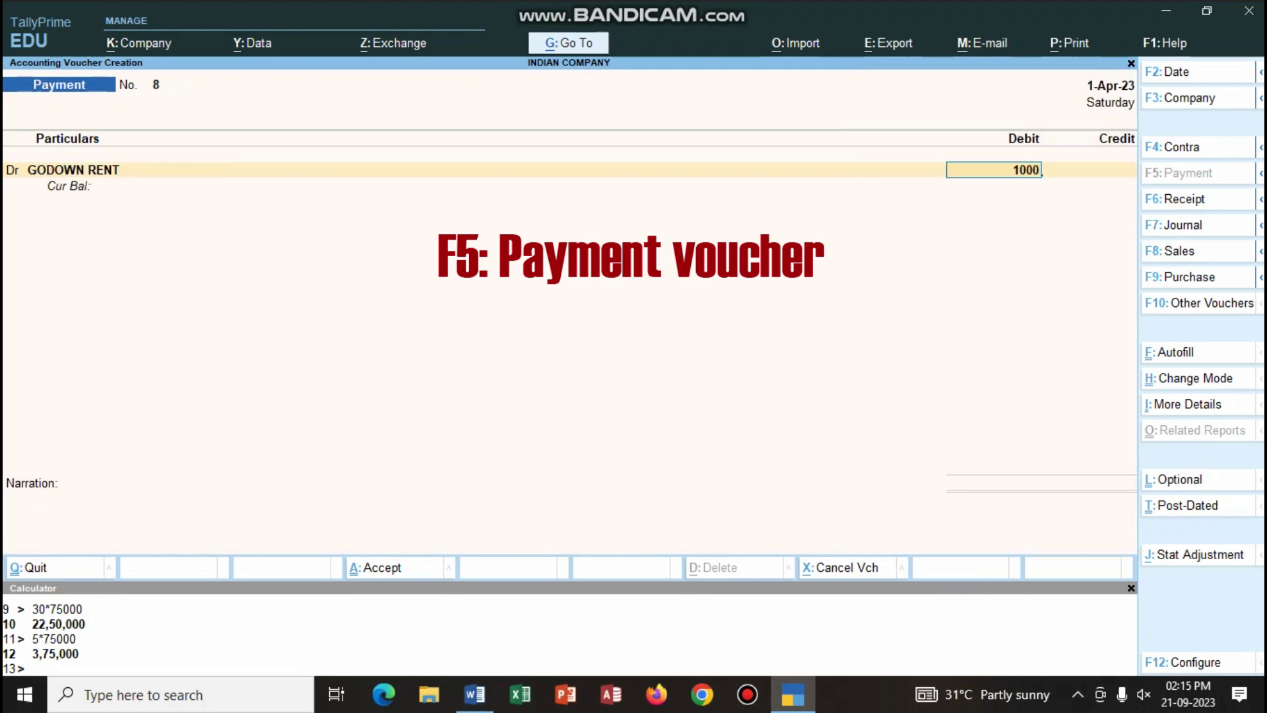
key("Return")
Credit Cash with 1,00,000 in the godown rent payment voucher.
type("cas")
key("Return")
key("Return")
Enter the narration "BEING EXPENCES PAID BY CASH" and save the payment voucher.
type("BEIN")
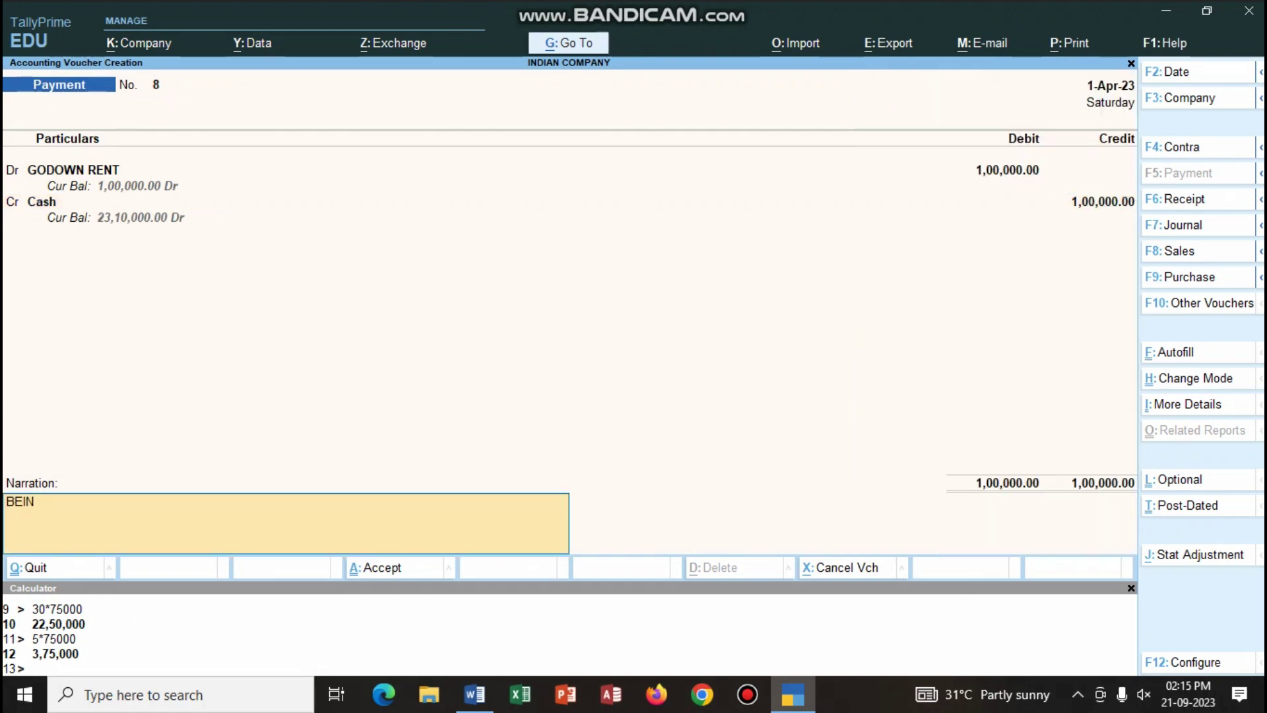
type("G EXPENCES PAID  BY CASH")
key("Return")
key("Return")
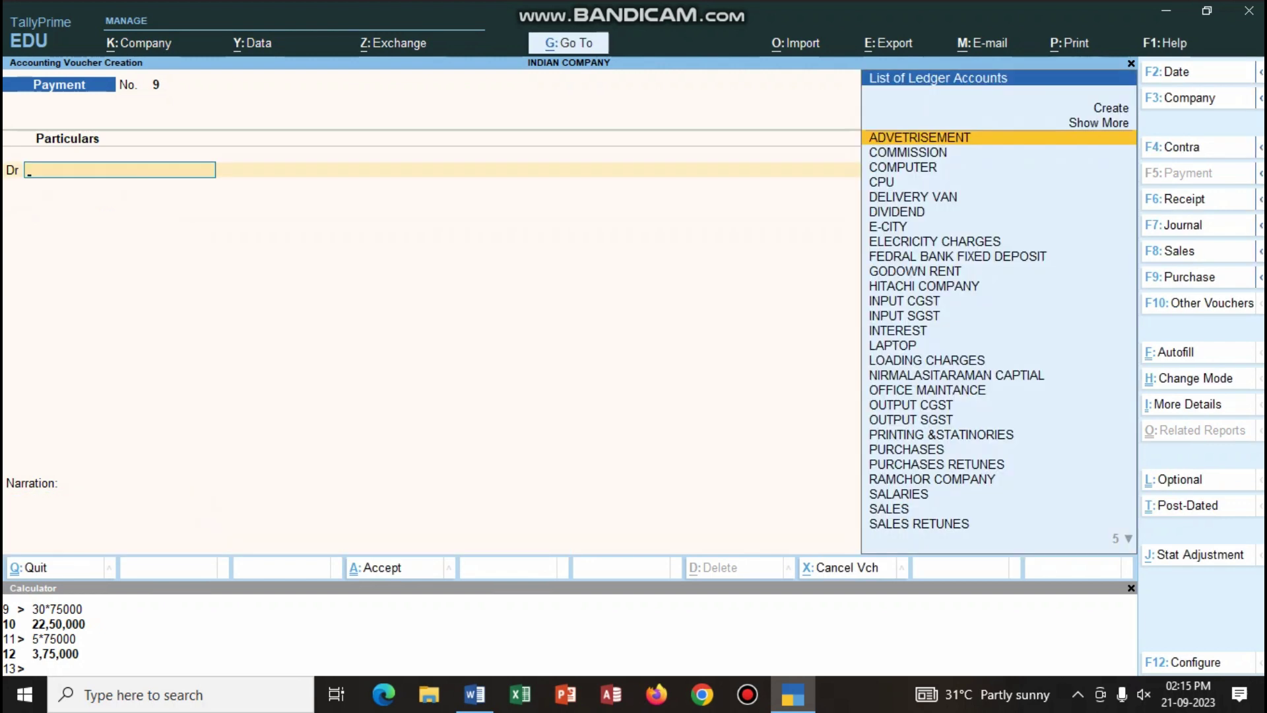
Check the delivery van purchase in the Word document and debit DELIVERY VAN with 2,00,000 in a journal voucher.
left_click(474, 694)
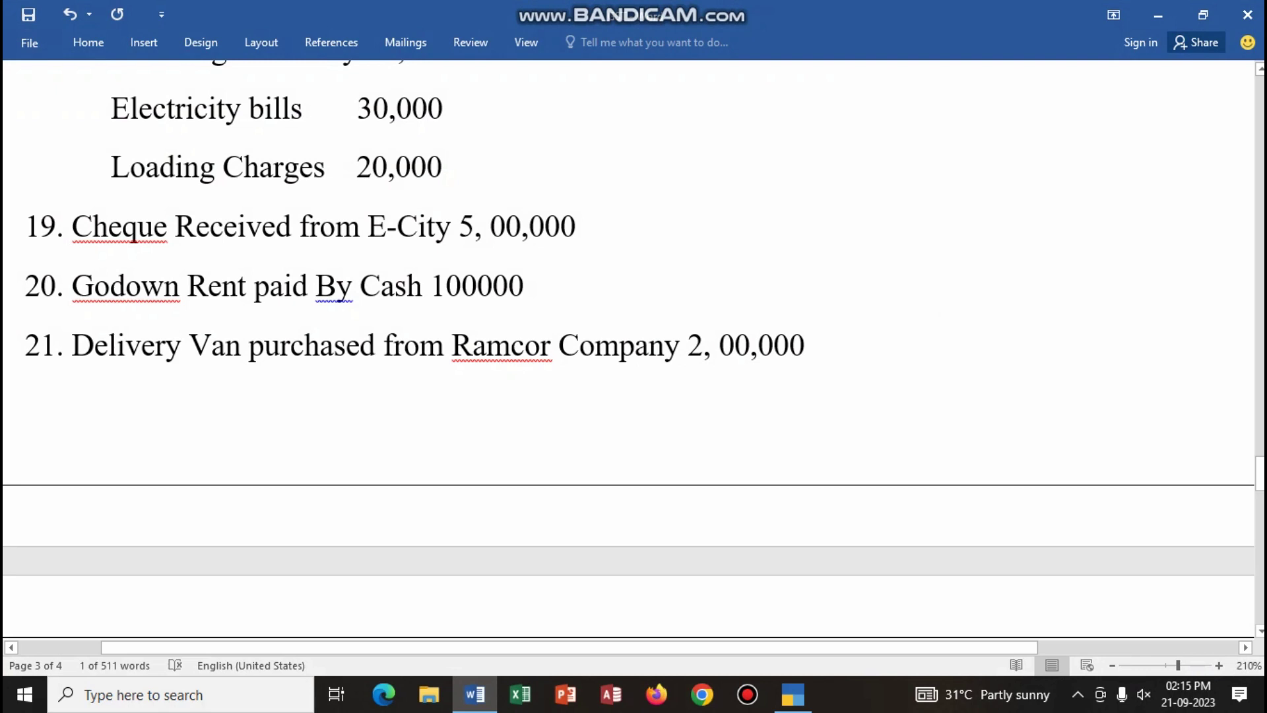
left_click(475, 694)
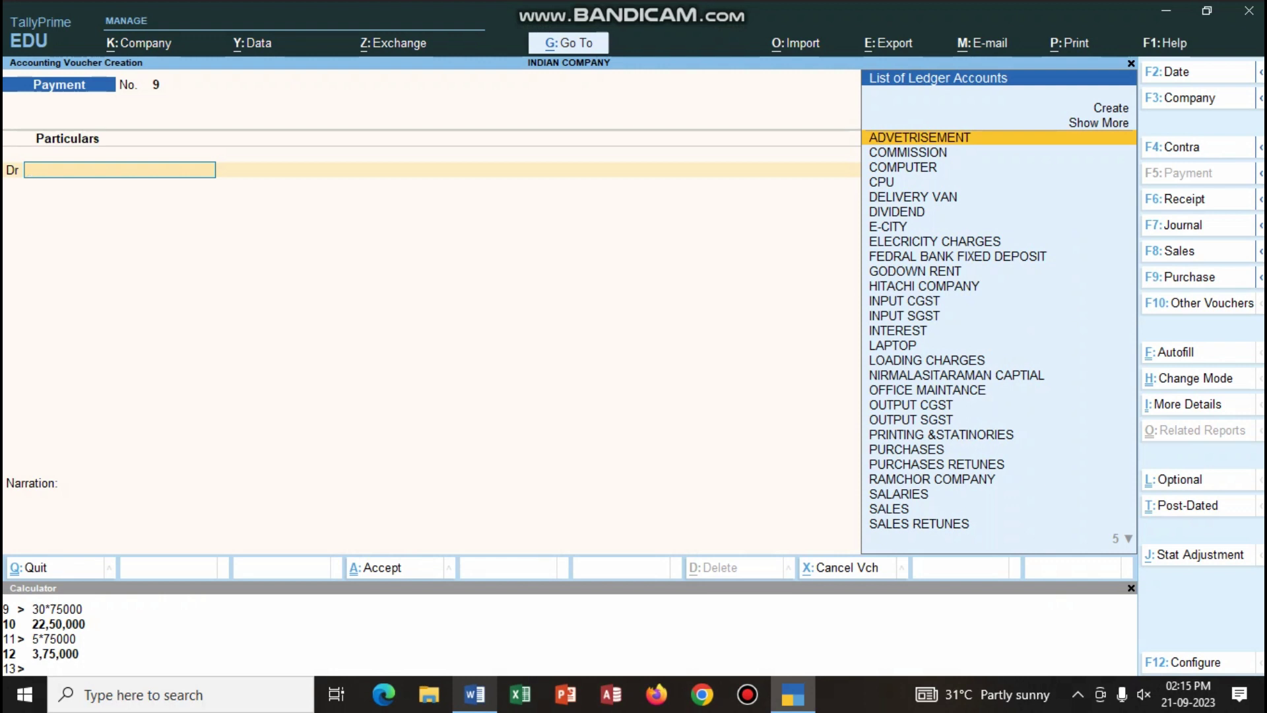
key("F7")
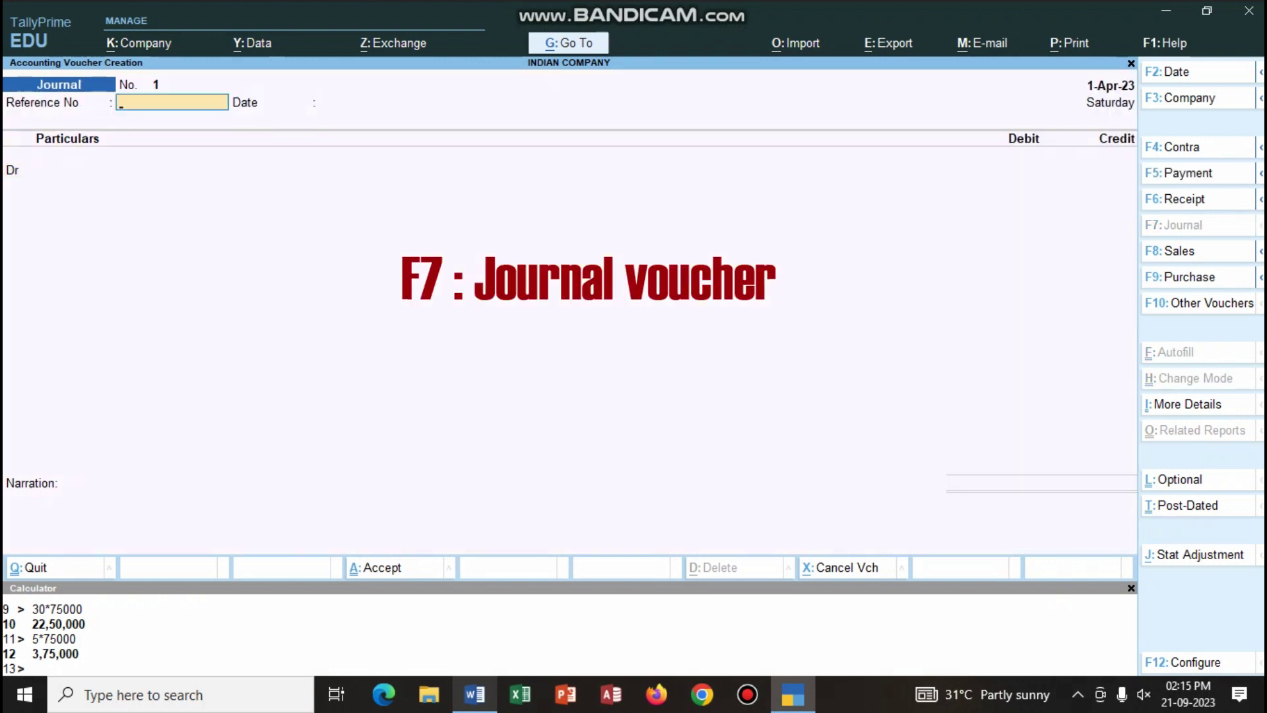
key("Return")
type("del")
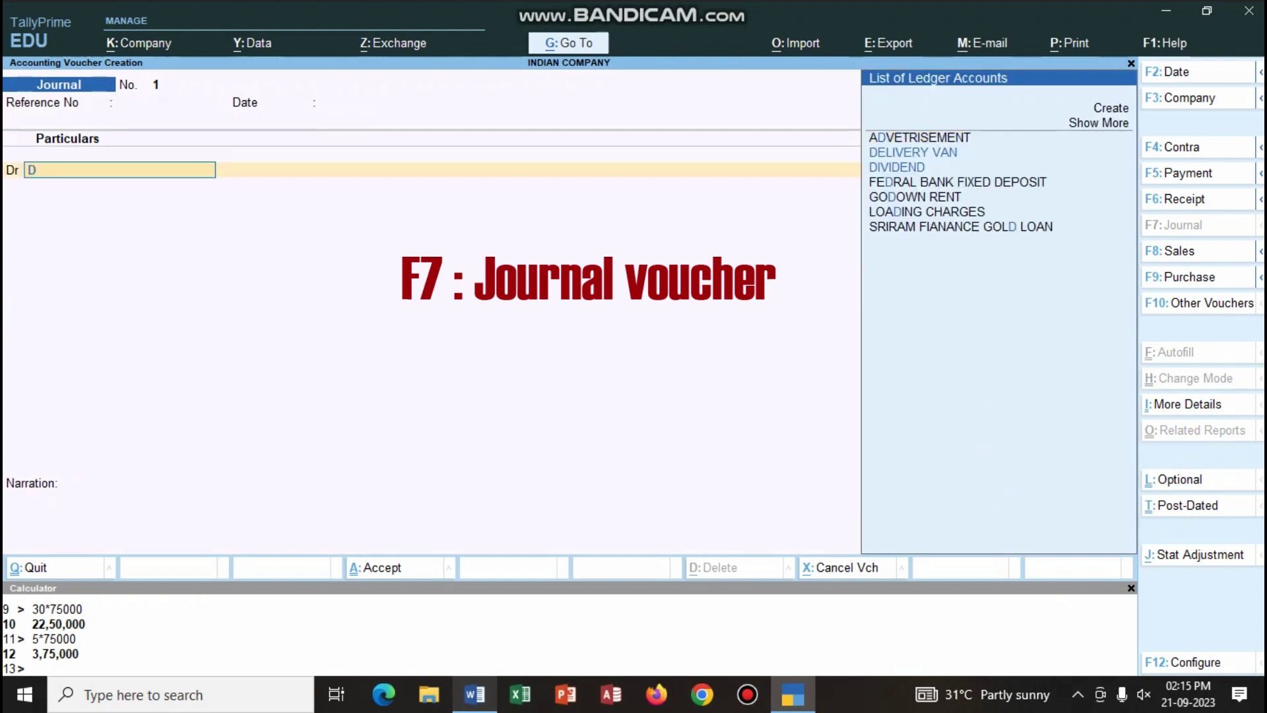
key("Return")
type("200000")
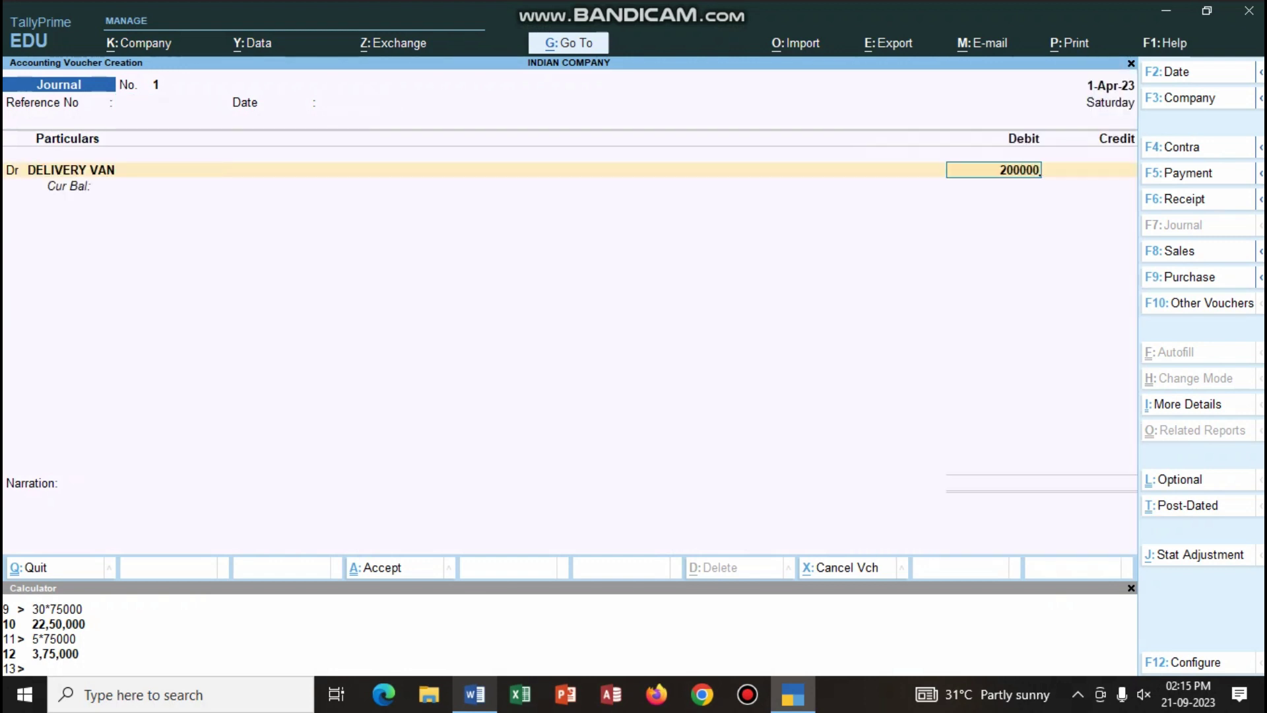
key("Return")
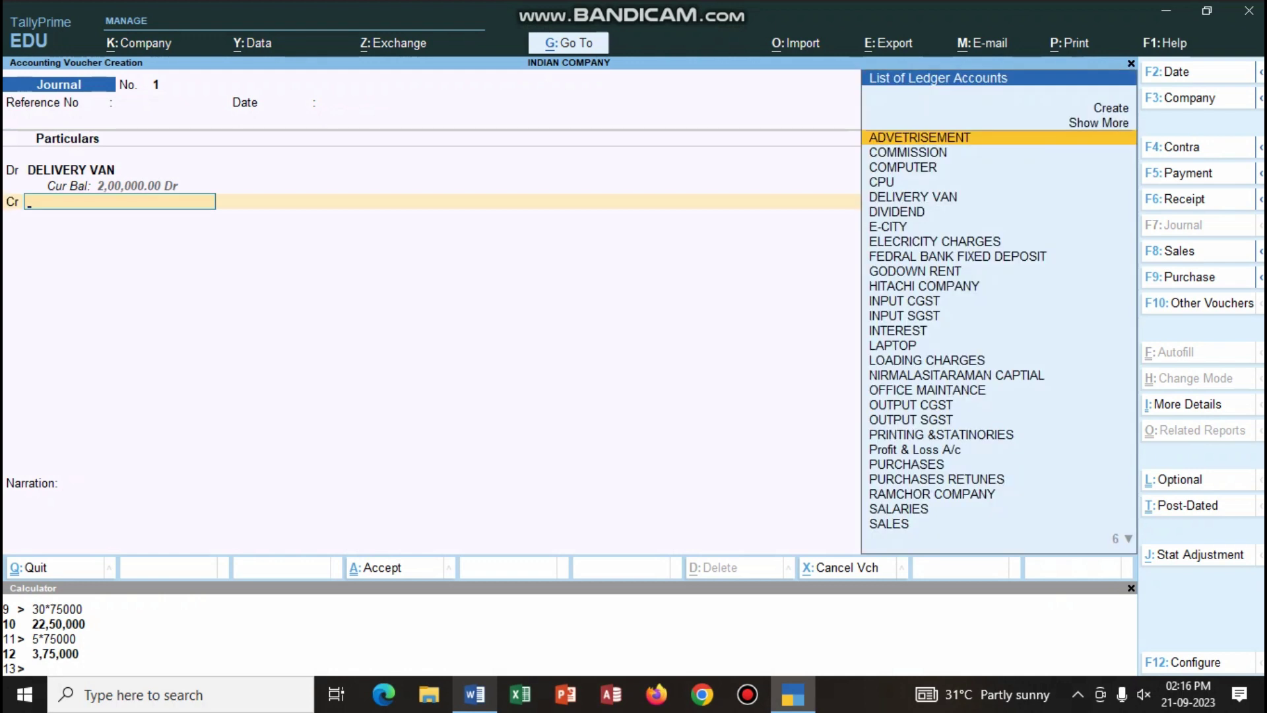
Credit RAMCHOR COMPANY with 2,00,000 in the journal voucher, allocating it to a New Ref named 1.
type("RA")
key("Return")
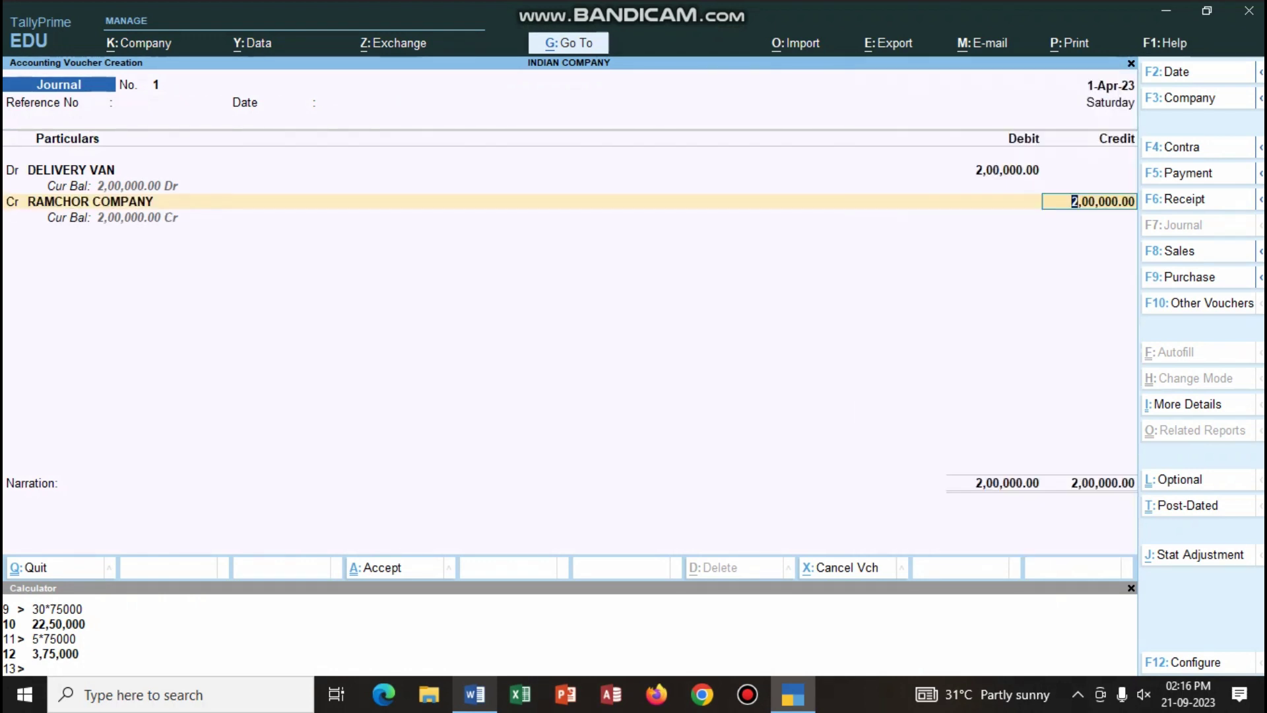
key("Return")
key("Up")
key("Return")
key("Return")
key("Return")
key("Return")
key("Return")
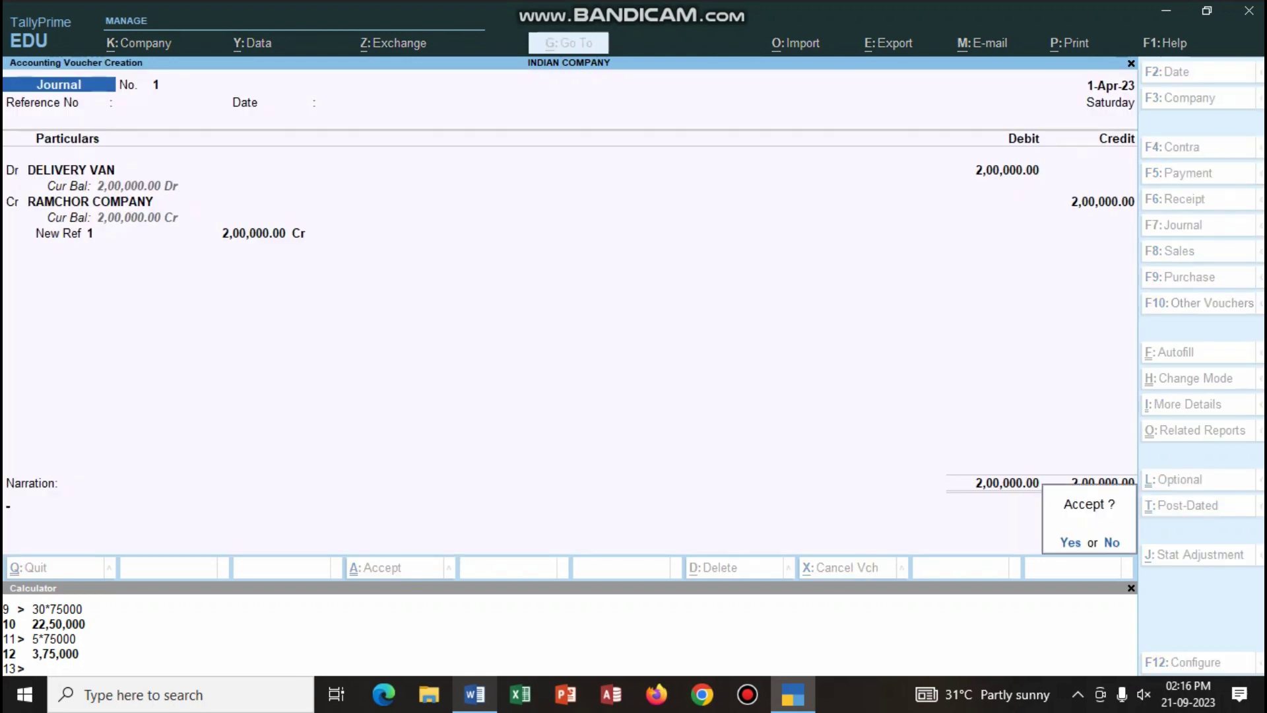
Enter the narration "BEING ASSET PURCHASED FROM PARTY" and save the journal voucher.
key("n")
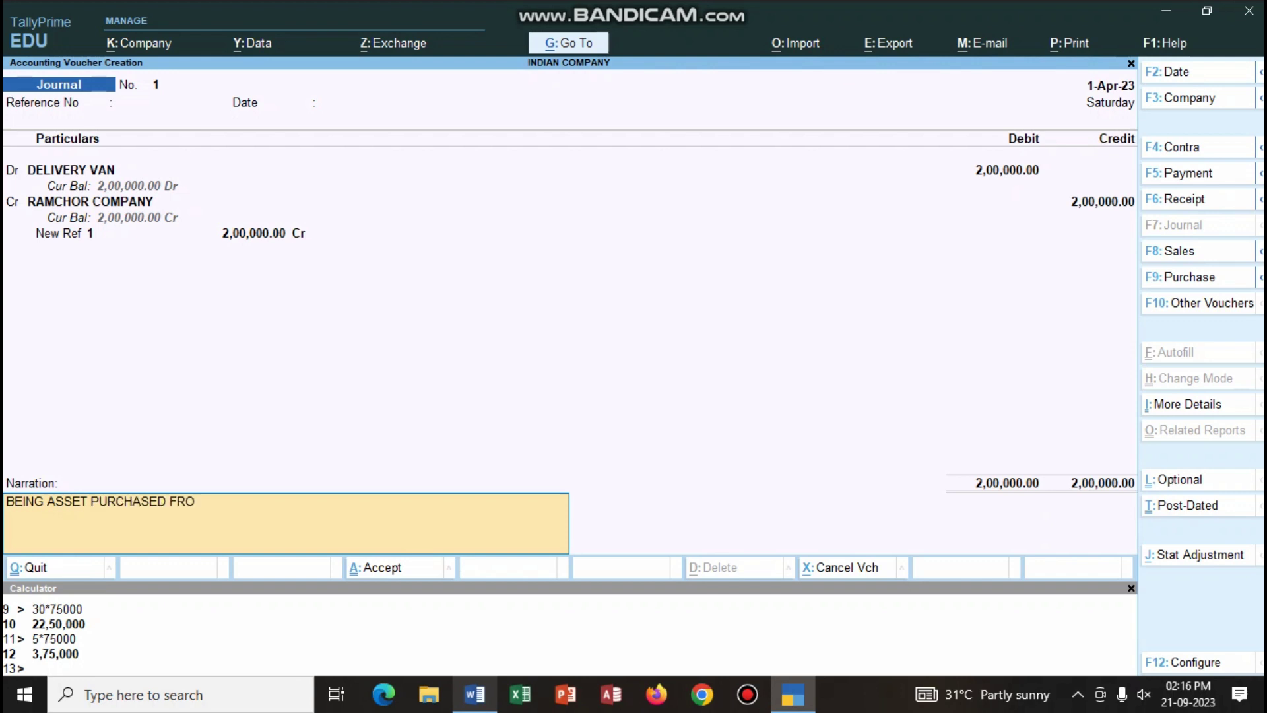
key("Return")
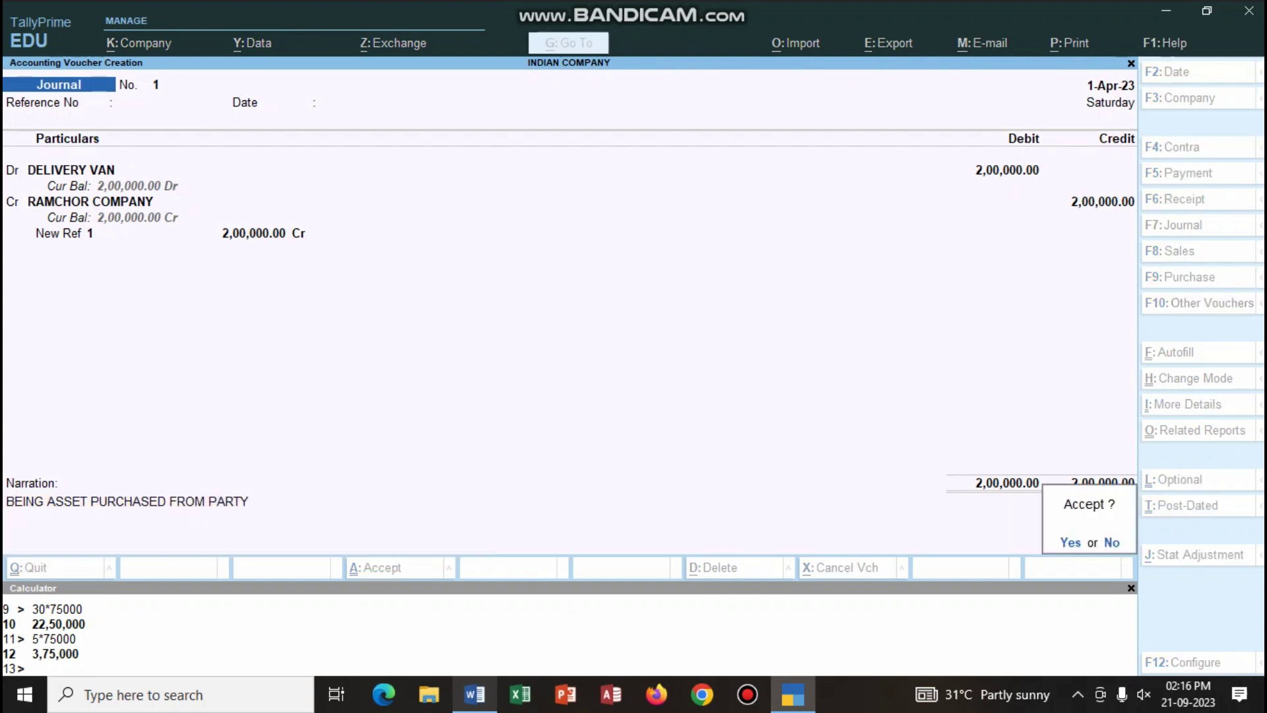
key("Return")
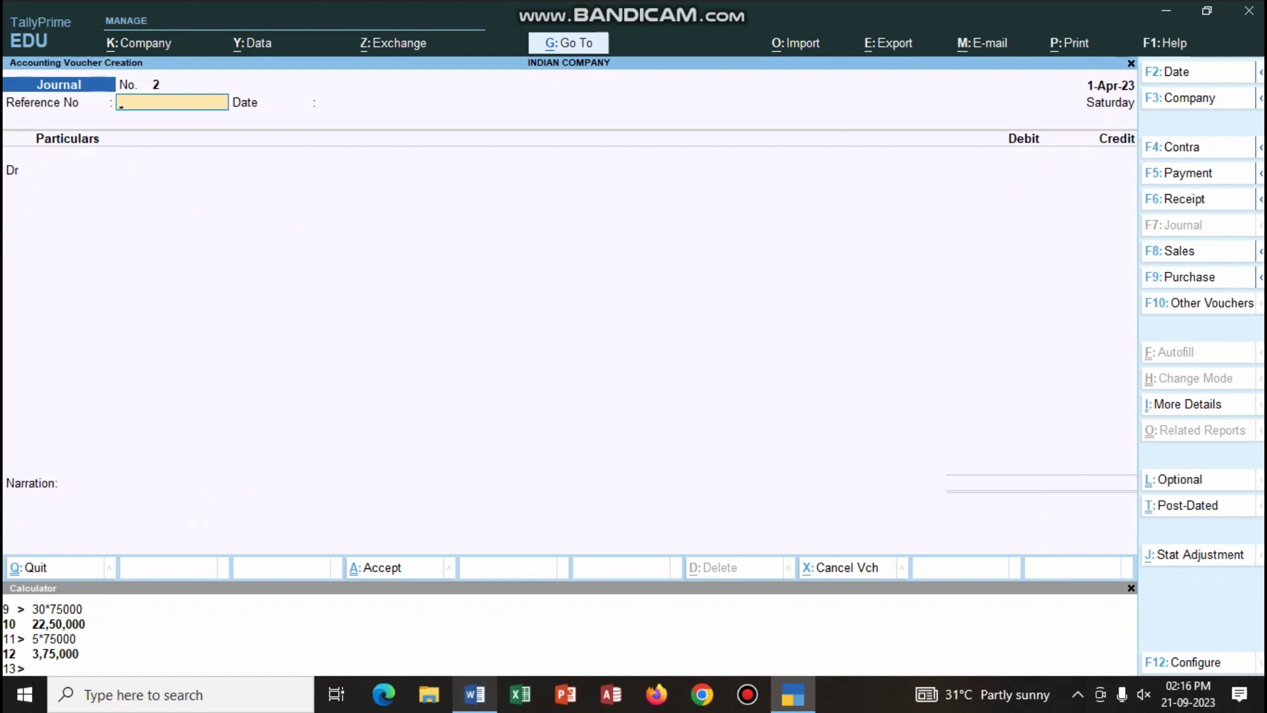
Review the transaction list in the Word document from item 12 to the end for any remaining entries.
key("alt+Tab")
scroll(627, 330, "up", 5)
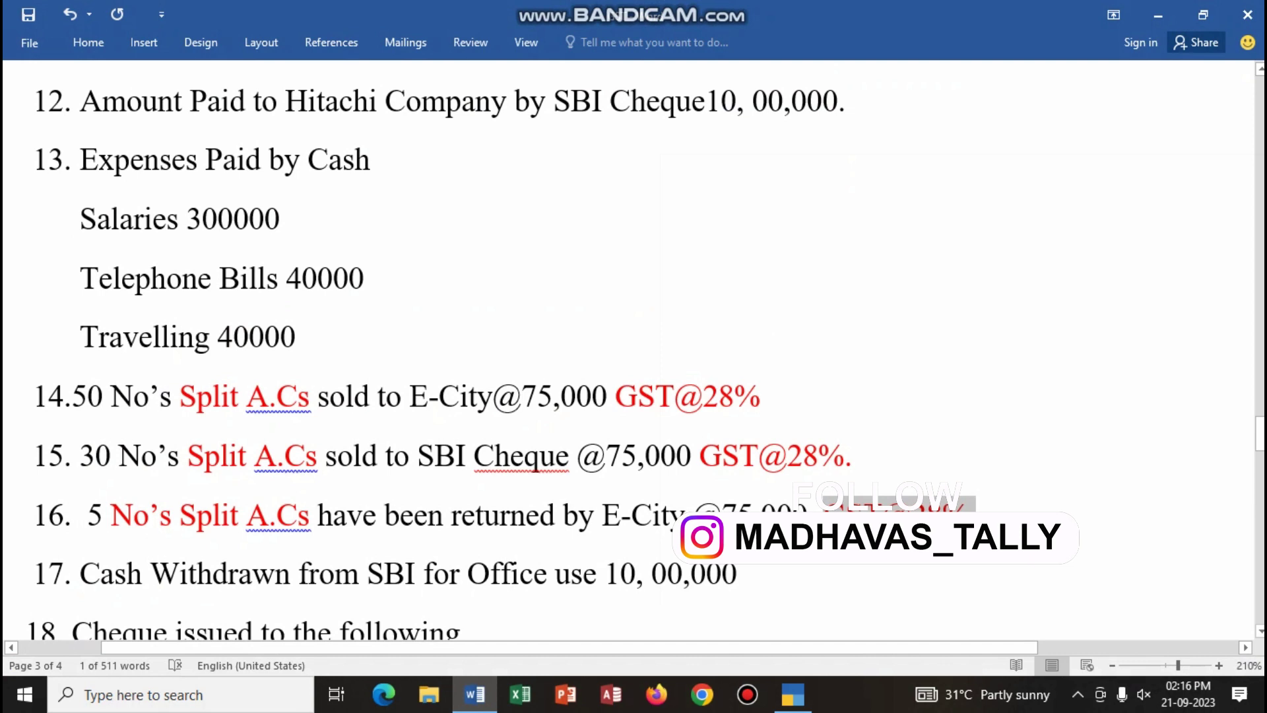
scroll(627, 331, "down", 2)
scroll(627, 330, "up", 2)
scroll(627, 330, "up", 3)
scroll(627, 330, "down", 6)
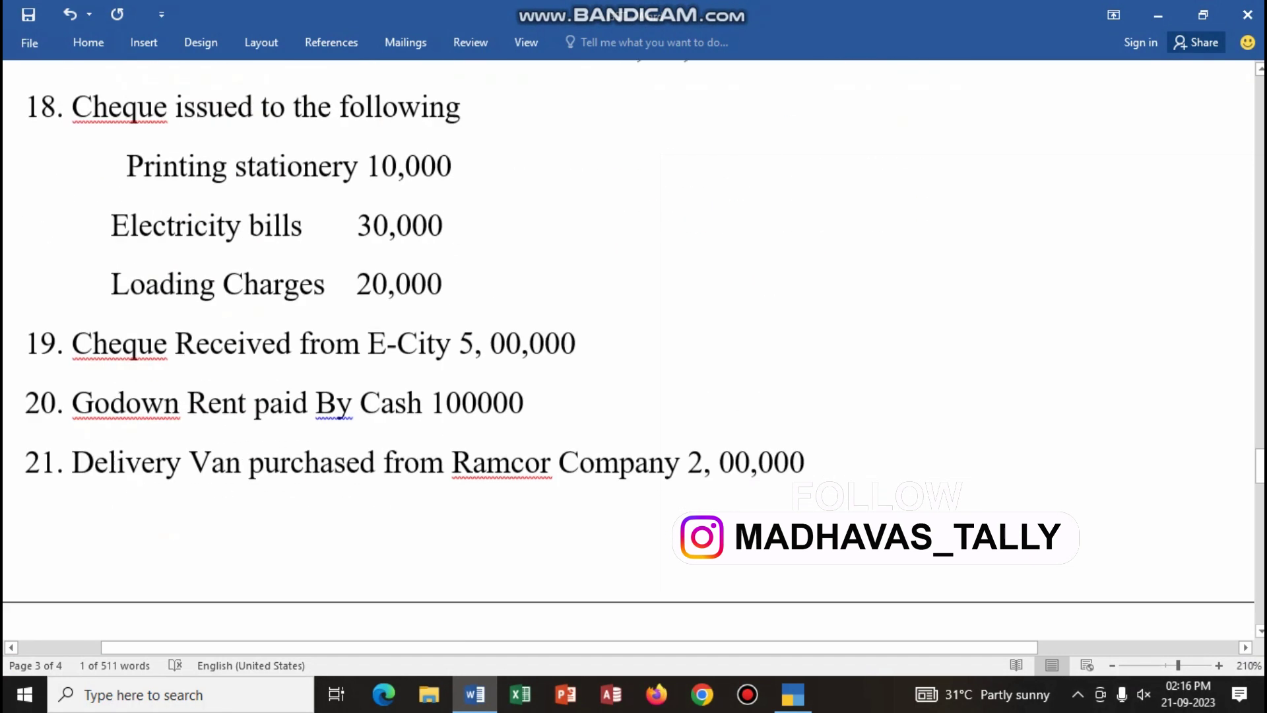
scroll(627, 330, "down", 6)
scroll(627, 330, "up", 4)
scroll(627, 330, "up", 3)
scroll(627, 330, "down", 4)
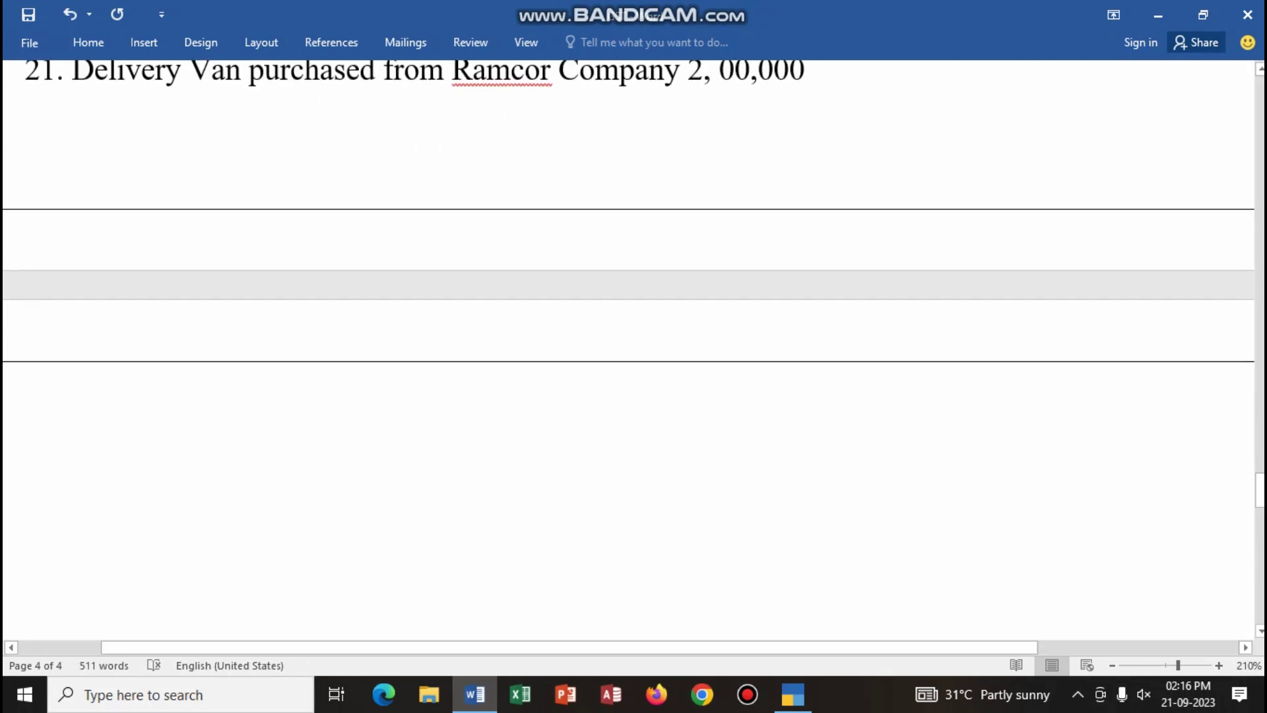
Add the heading "CLOSEING STOCK:-" on the Word document's last page, followed by the line "OPEING STOCK............. NIL".
type("CLOSEIN")
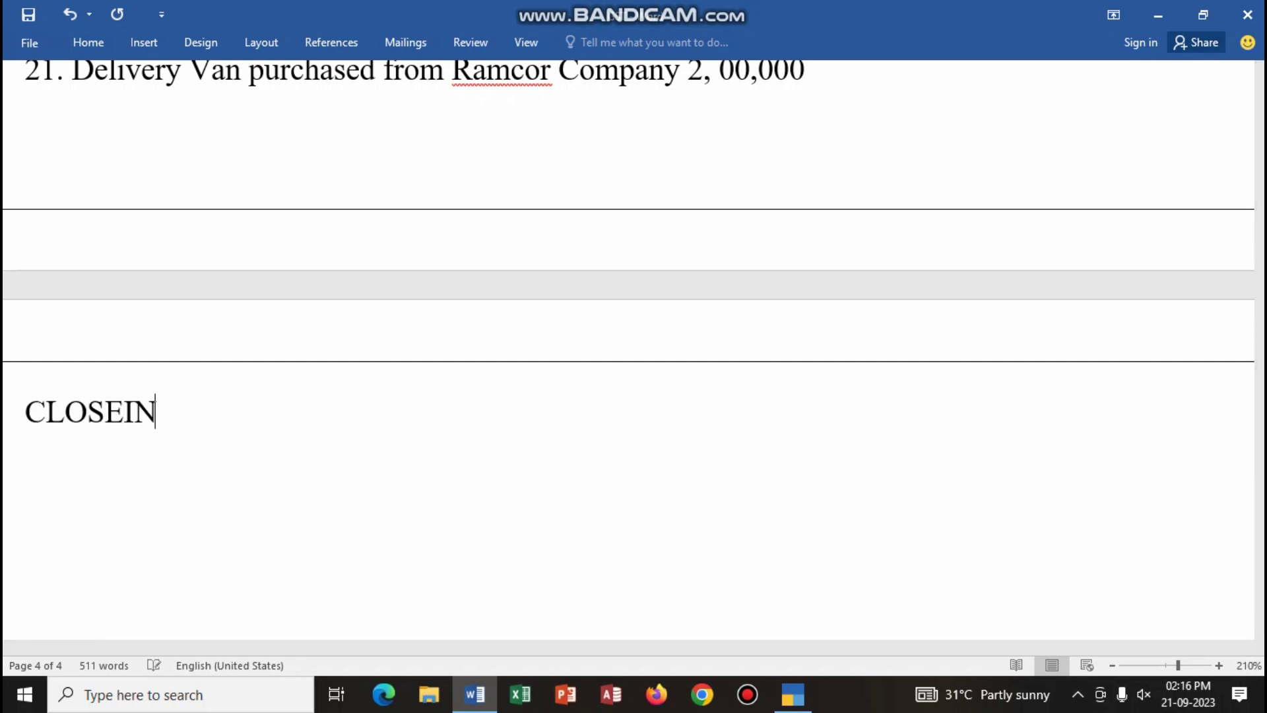
type("G STOCK")
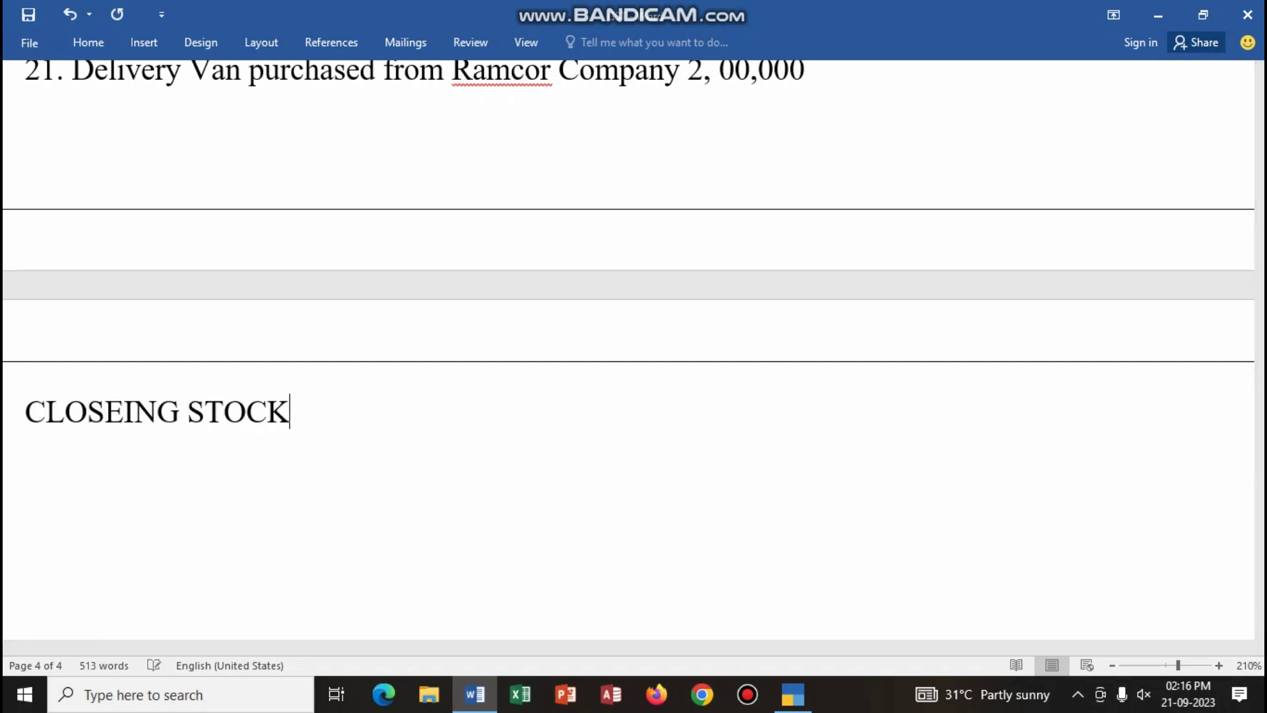
type(":-")
key("Return")
type("OPEING STOCK")
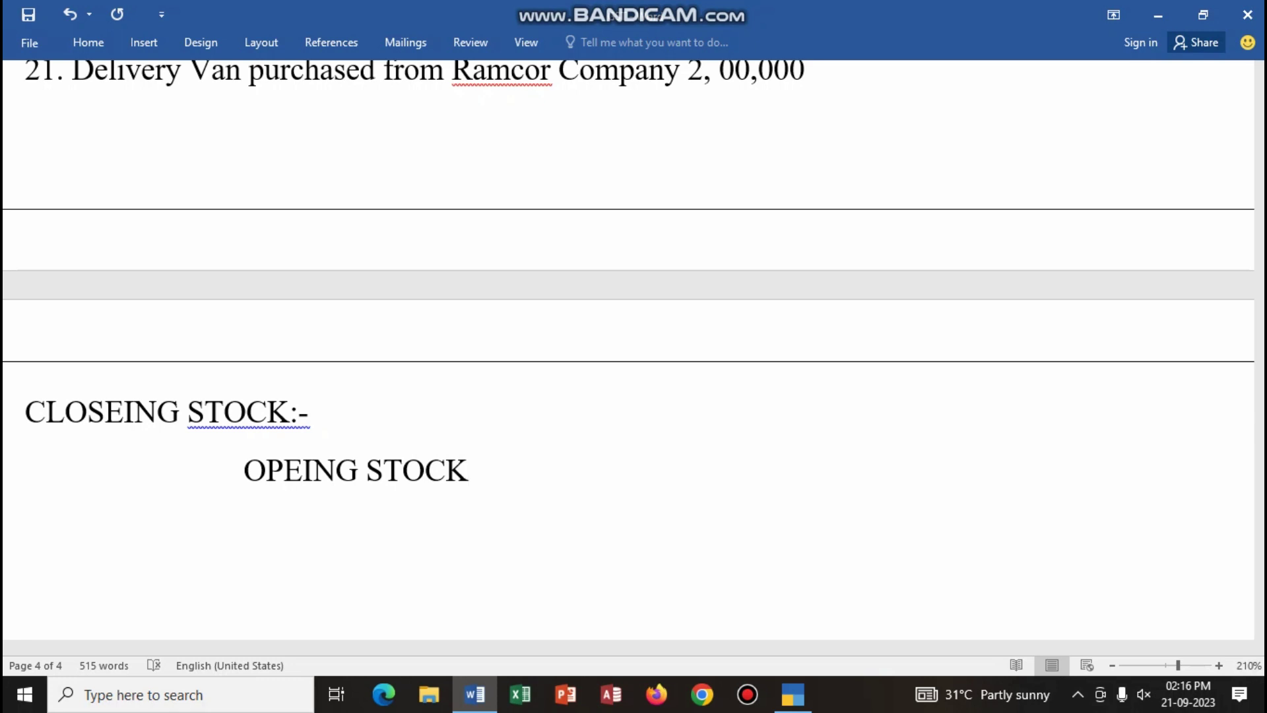
type(".............")
type(" NI")
type("L")
Review the Word document's transactions and opening balances for stock entries before continuing the closing stock working.
scroll(507, 294, "up", 20)
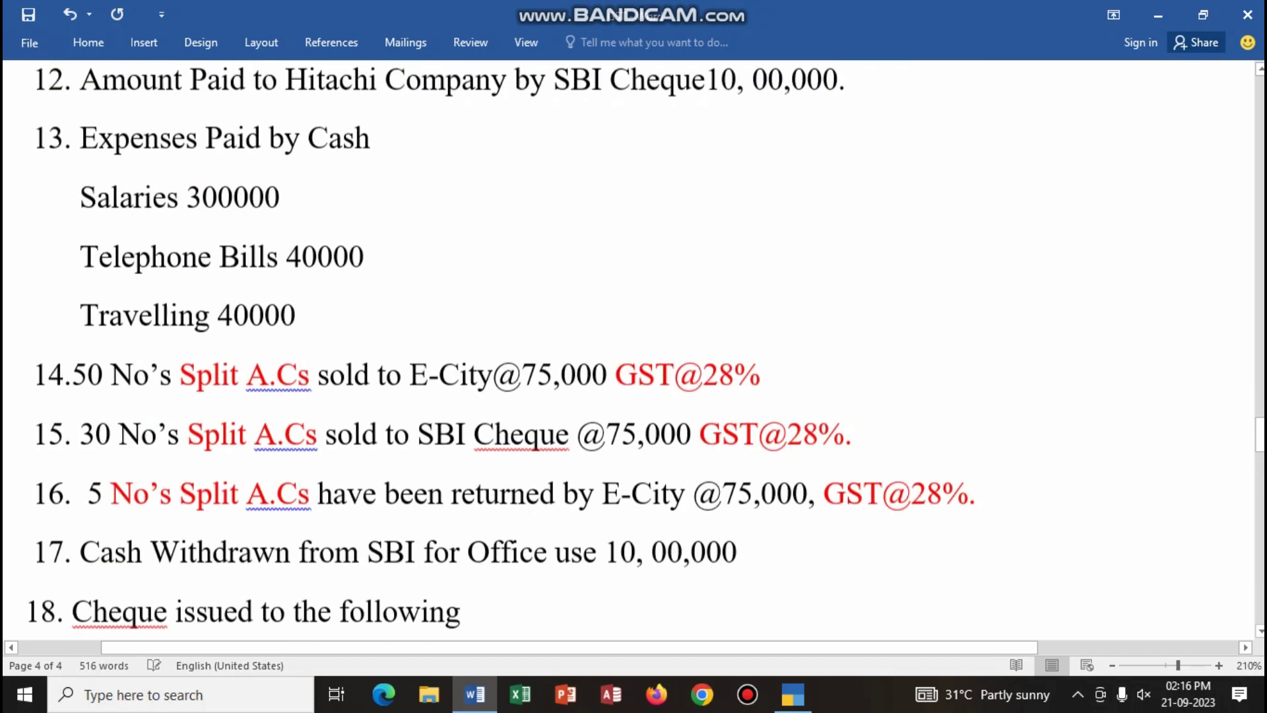
scroll(508, 293, "up", 15)
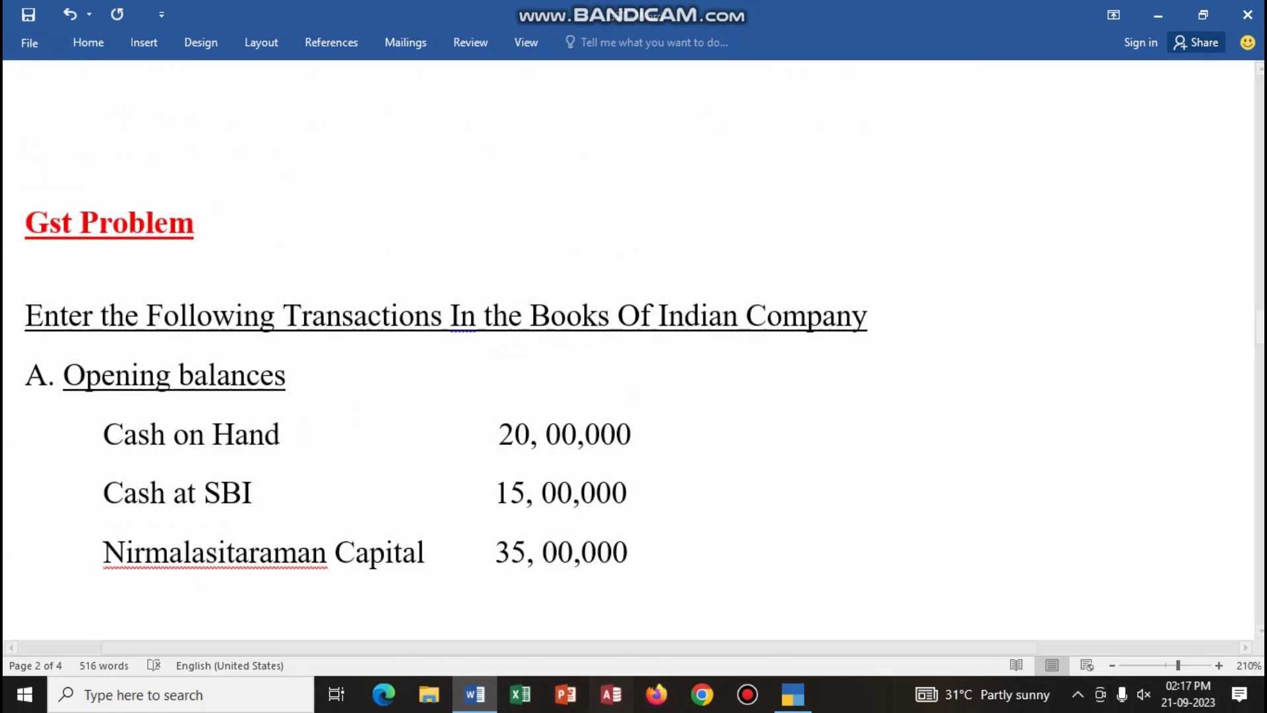
key("alt+Tab")
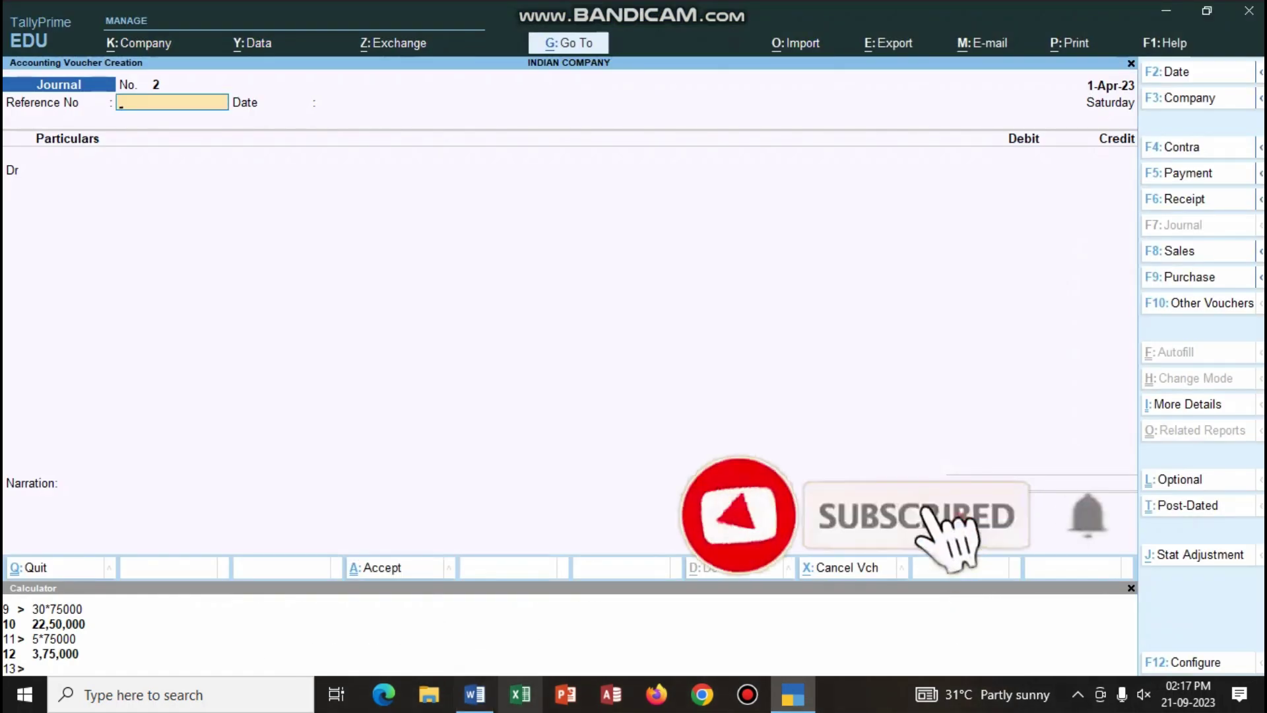
key("alt+Tab")
scroll(634, 357, "down", 20)
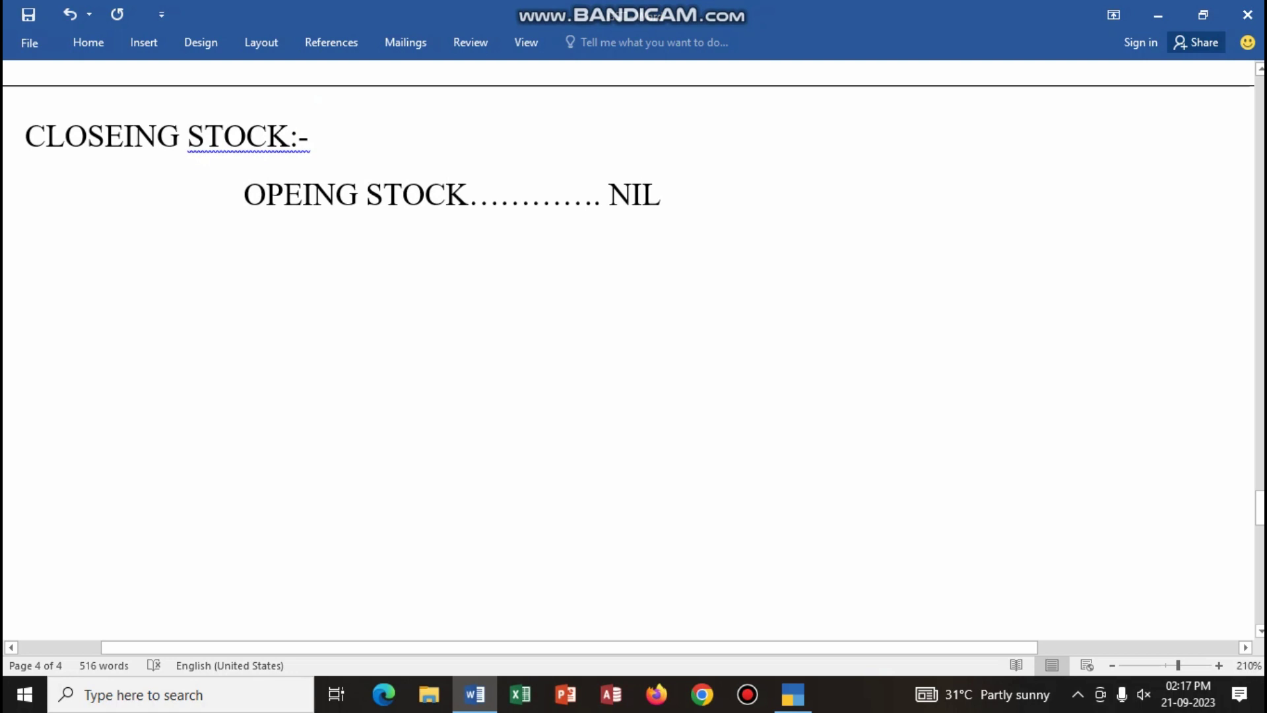
Add the line "ADD: PURCHASES" below the opening stock line in the closing stock working.
left_click(41, 253)
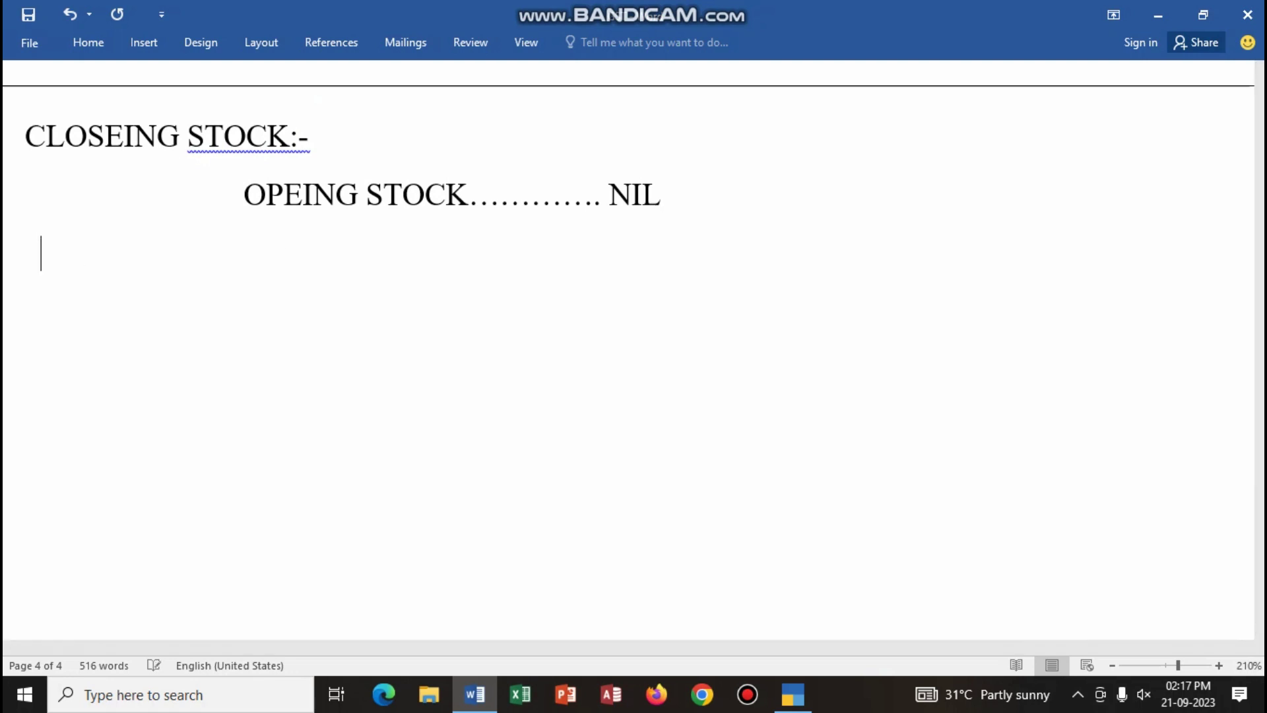
type("ADD")
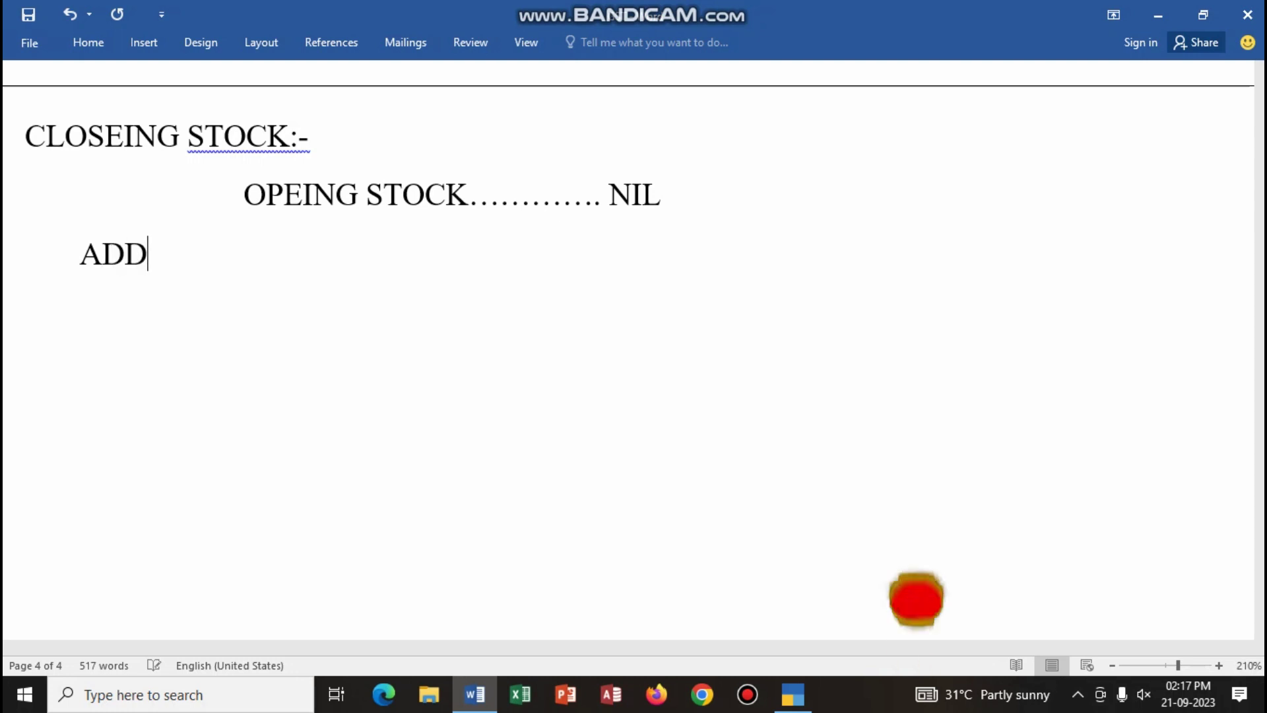
type(":    ")
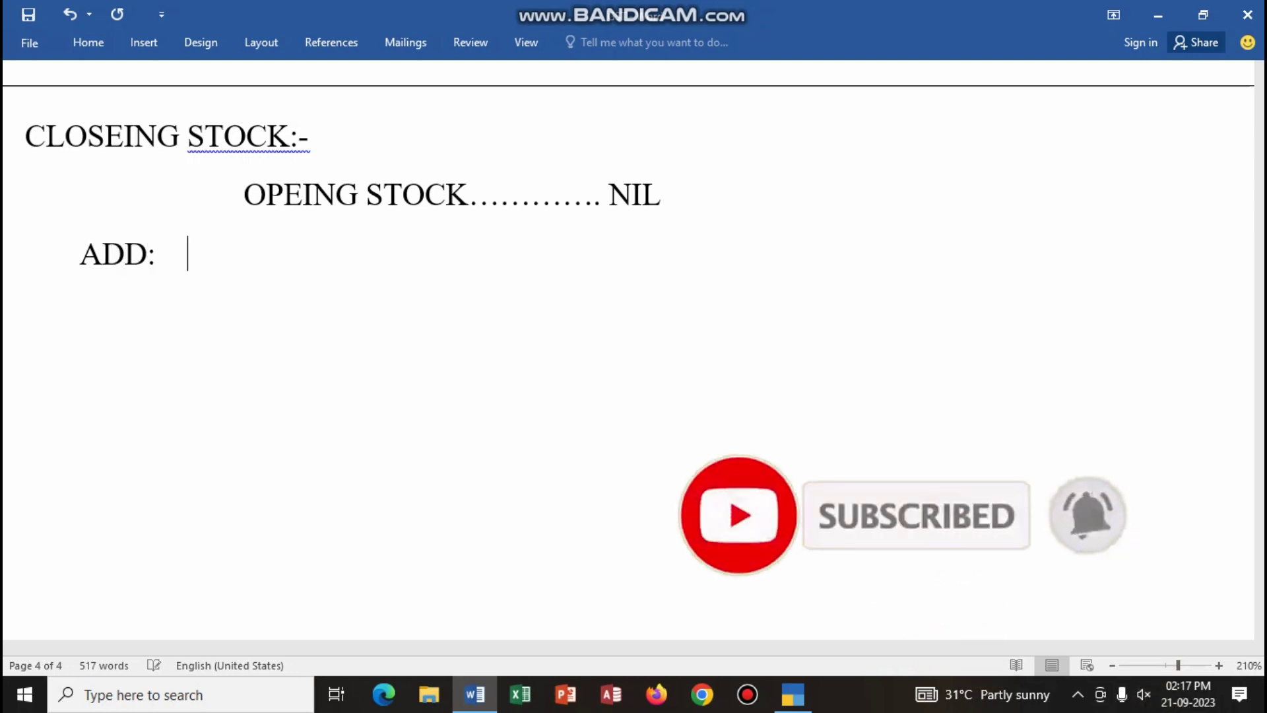
type("PURCHASES")
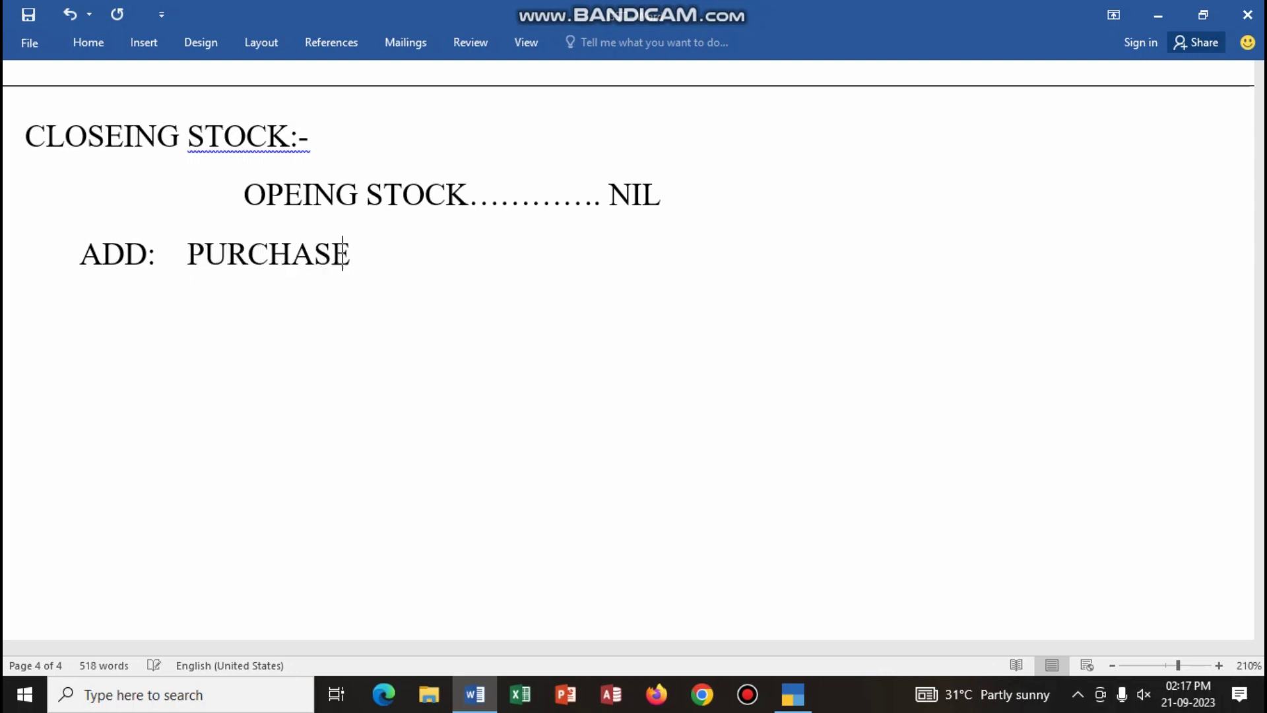
Enter an indented line "HITACHI............. 100" under PURCHASES and start a new line below it.
key("Return")
key("Tab")
key("Tab")
key("Tab")
type("HITACHI")
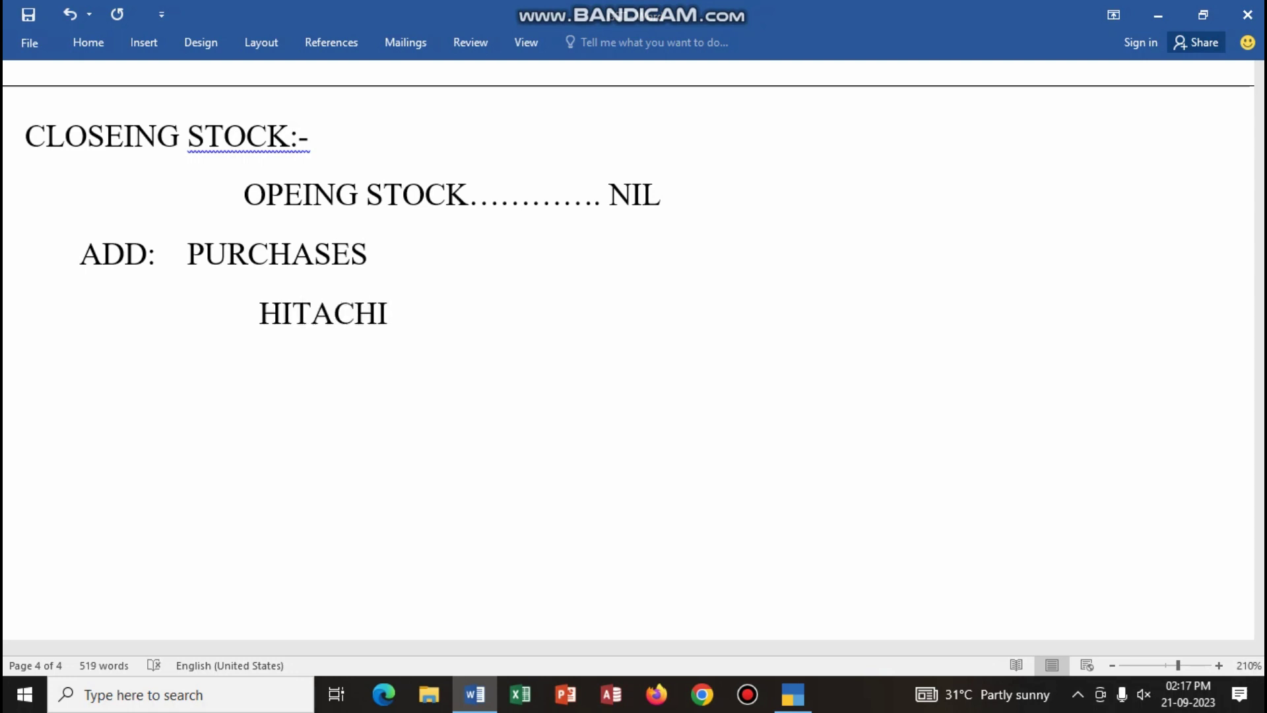
type("............ 100")
key("Return")
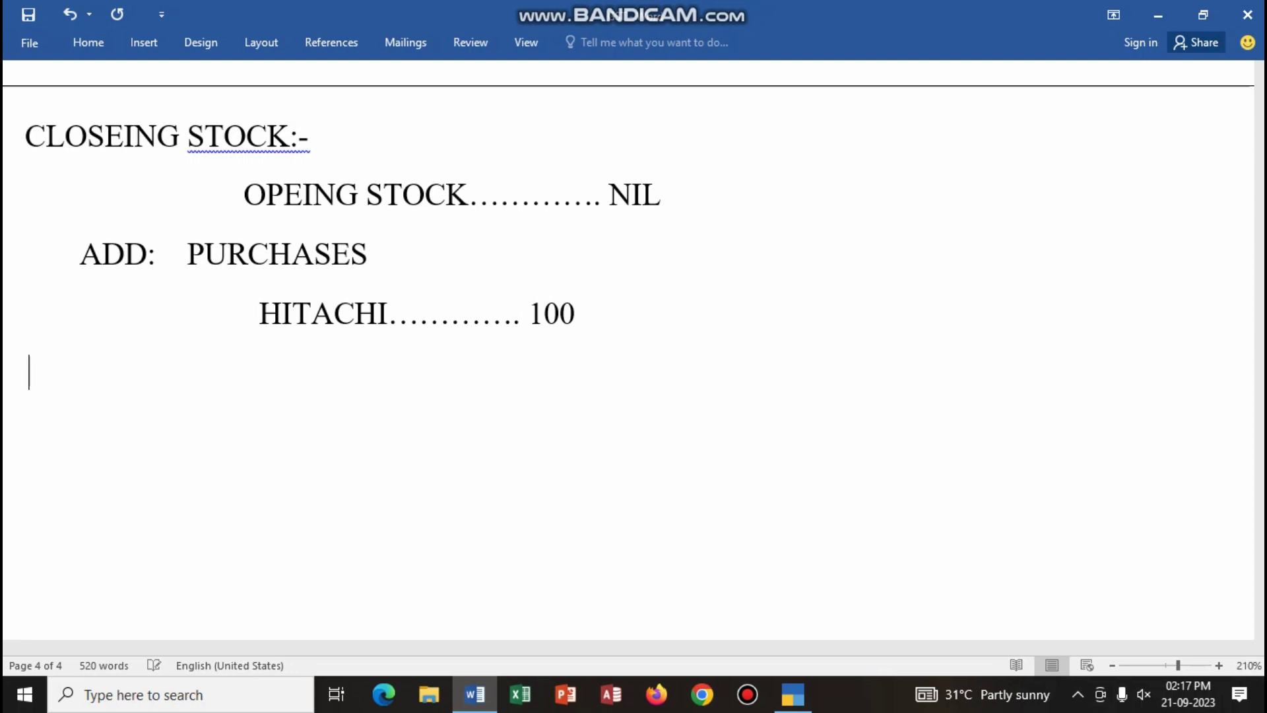